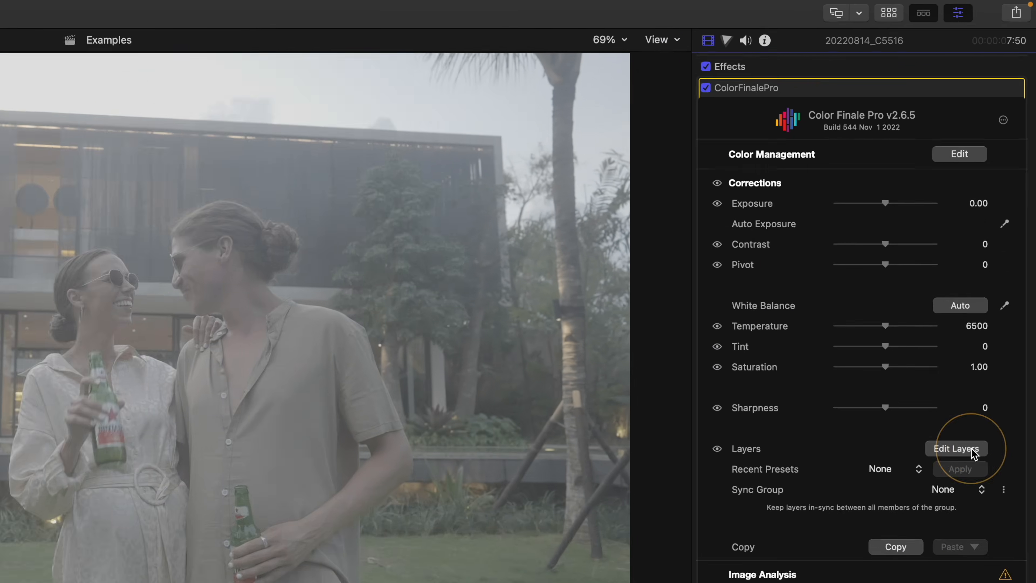
- Open the layer editor and insert the 2_SGamut3CineSLog3_To_LC-709TypeA LUT from the SonyLookProfiles_SLog3_SGamut3Cine folder
click(973, 453)
drag(466, 396, 506, 339)
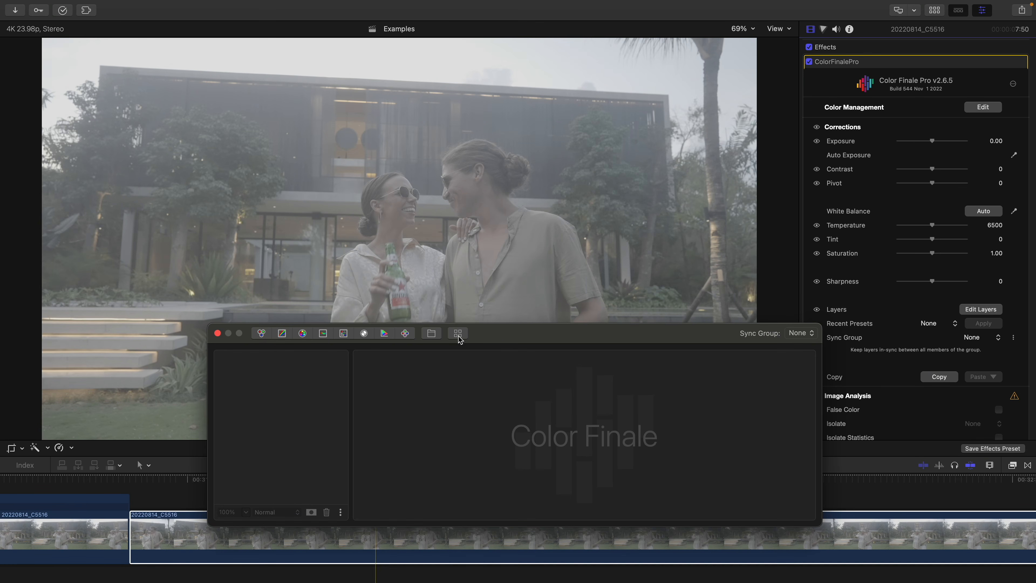
click(457, 333)
scroll(552, 347, down, 10)
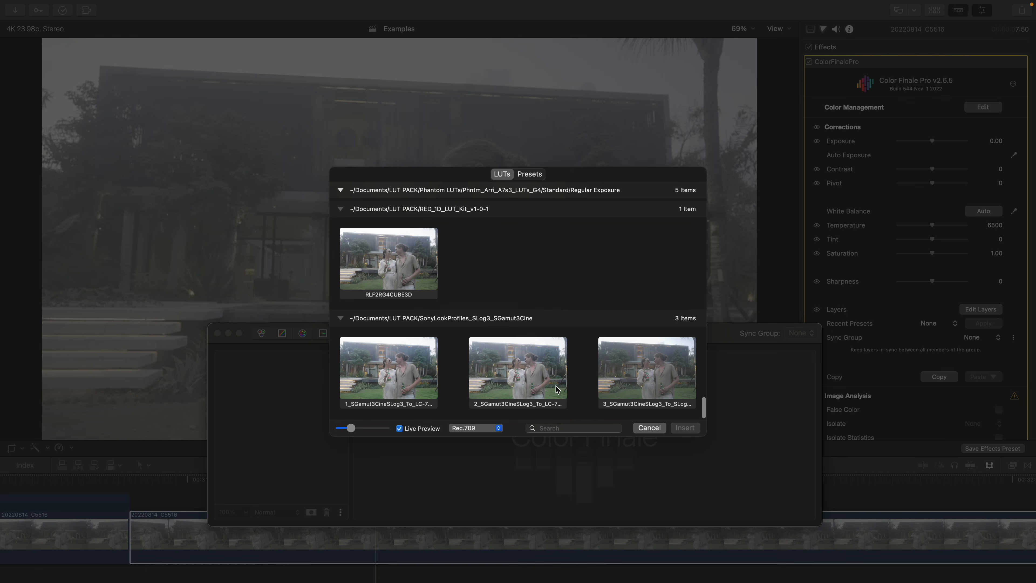
click(531, 376)
click(682, 428)
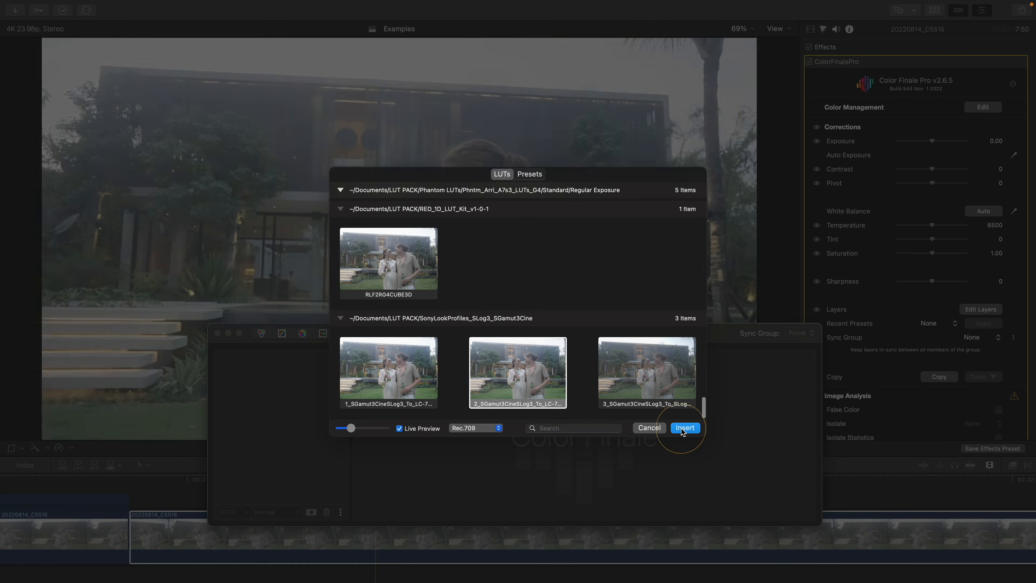
- Delete the Sony LUT layer and close the layer editor
click(306, 369)
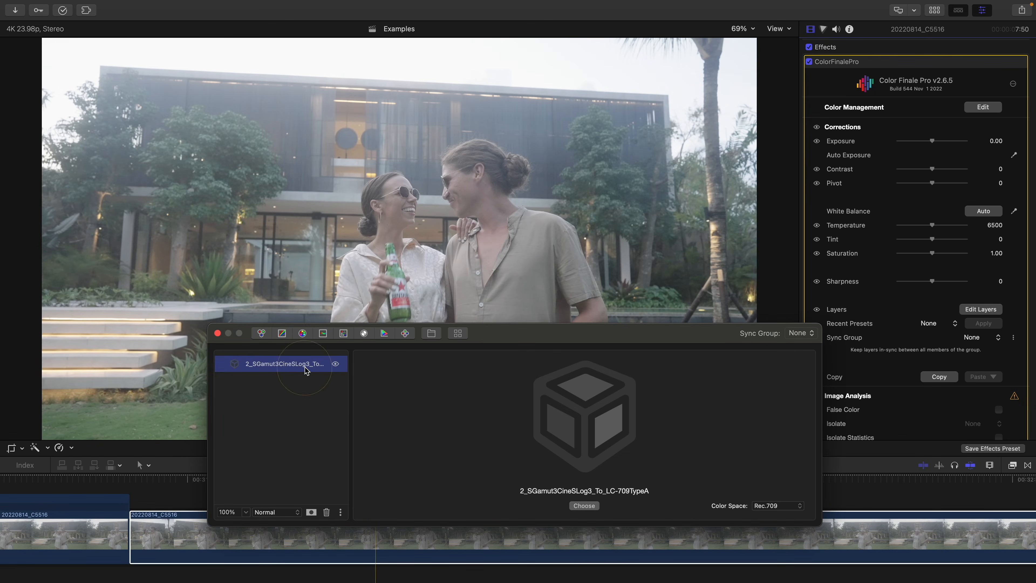
key(BackSpace)
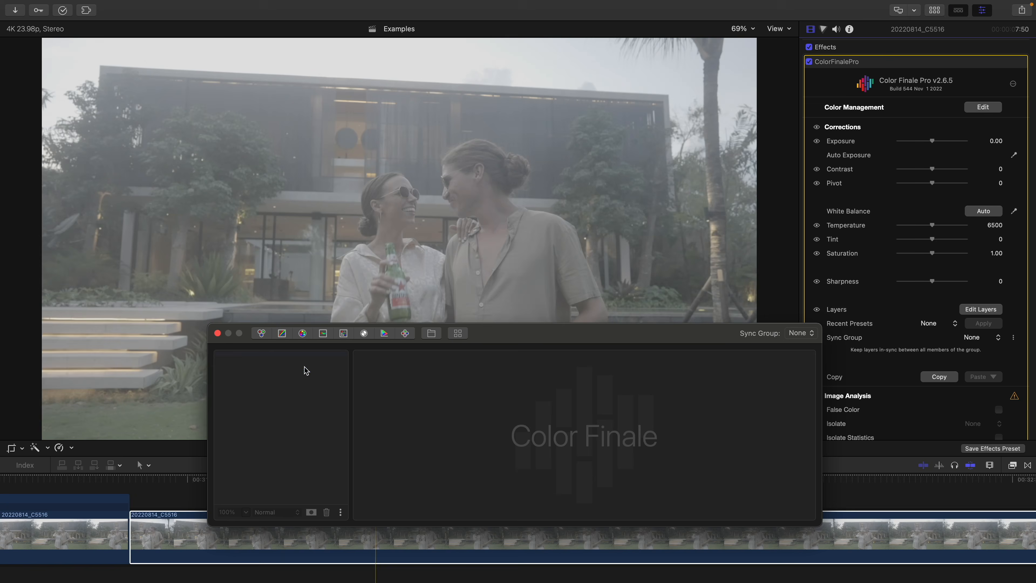
click(217, 333)
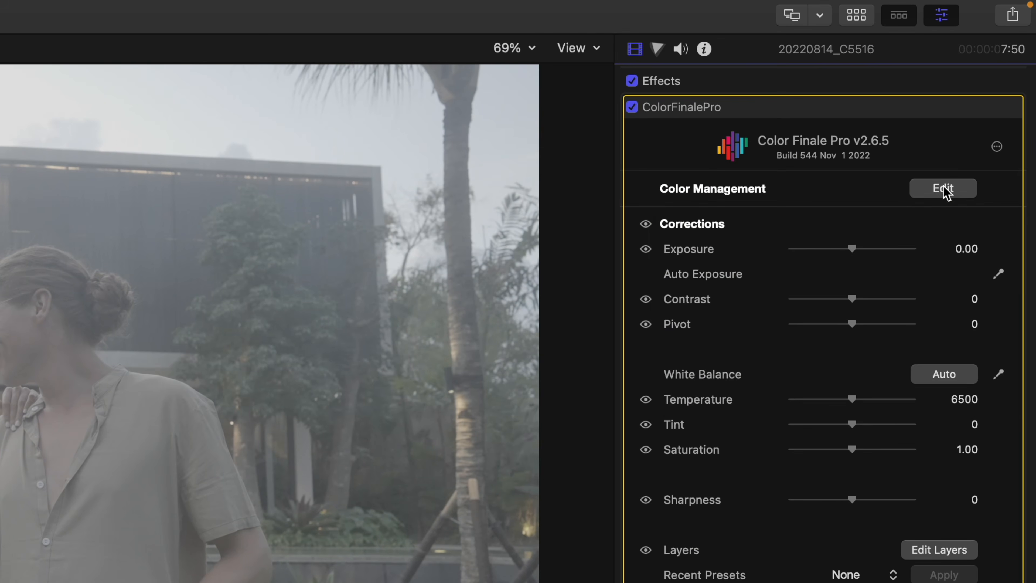
- Set the clip's color management to the ACES profile with SLog3 input space and Rec709 100nits output space
click(943, 188)
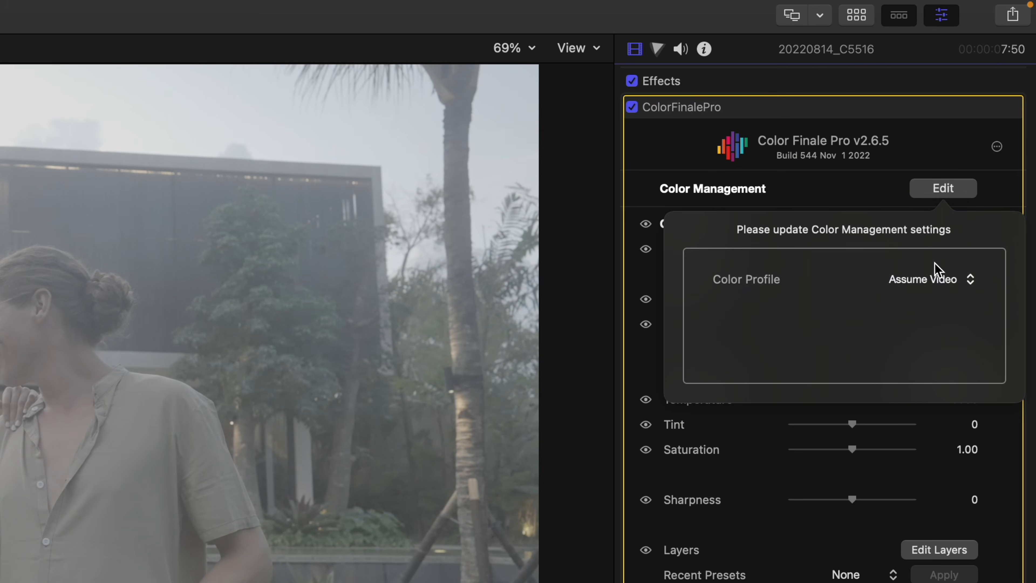
click(938, 279)
click(933, 323)
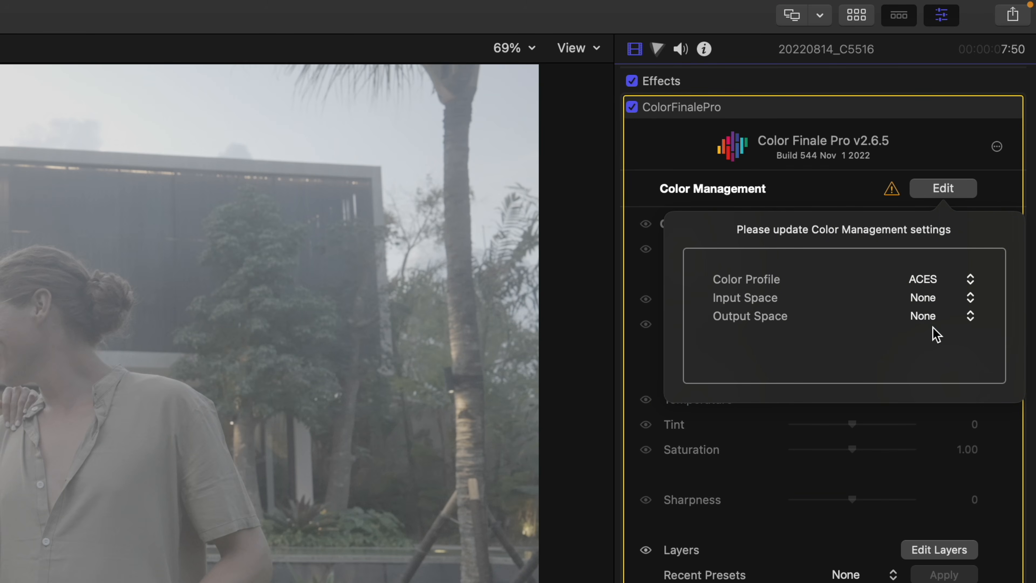
click(950, 298)
click(912, 404)
click(931, 322)
click(923, 378)
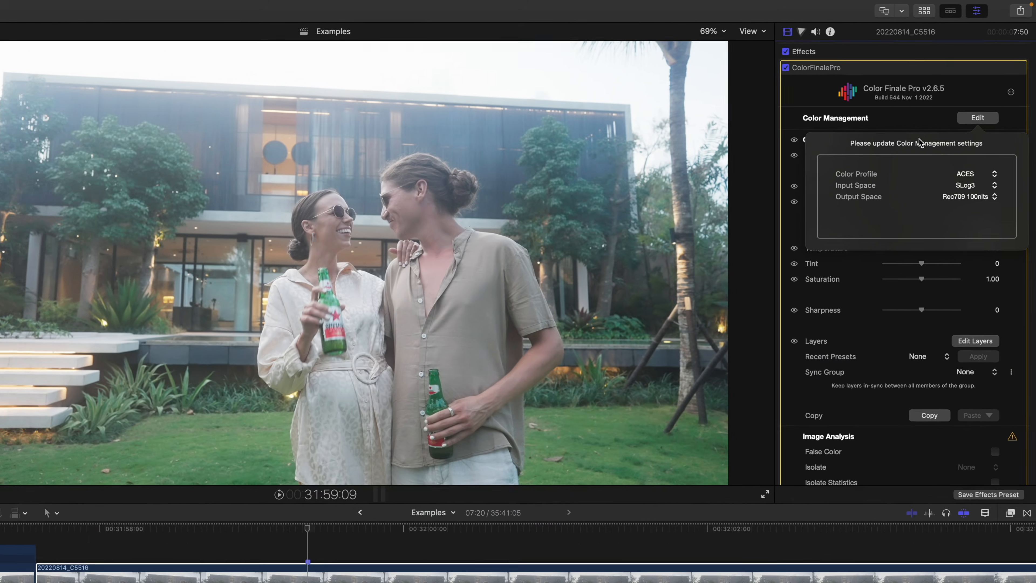
click(844, 174)
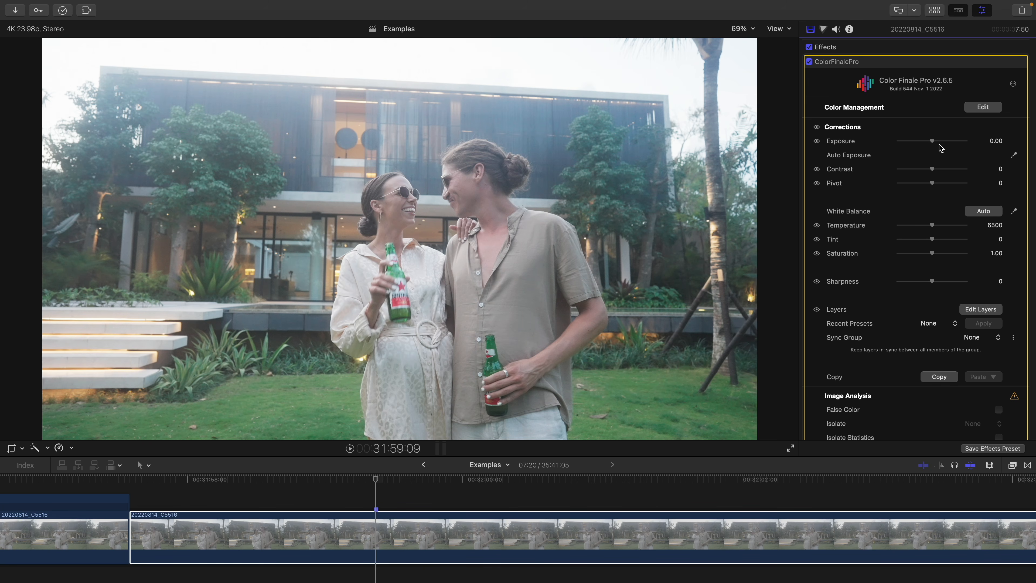
- Try lowering the Exposure correction to -0.74, and reset it
drag(934, 142, 925, 143)
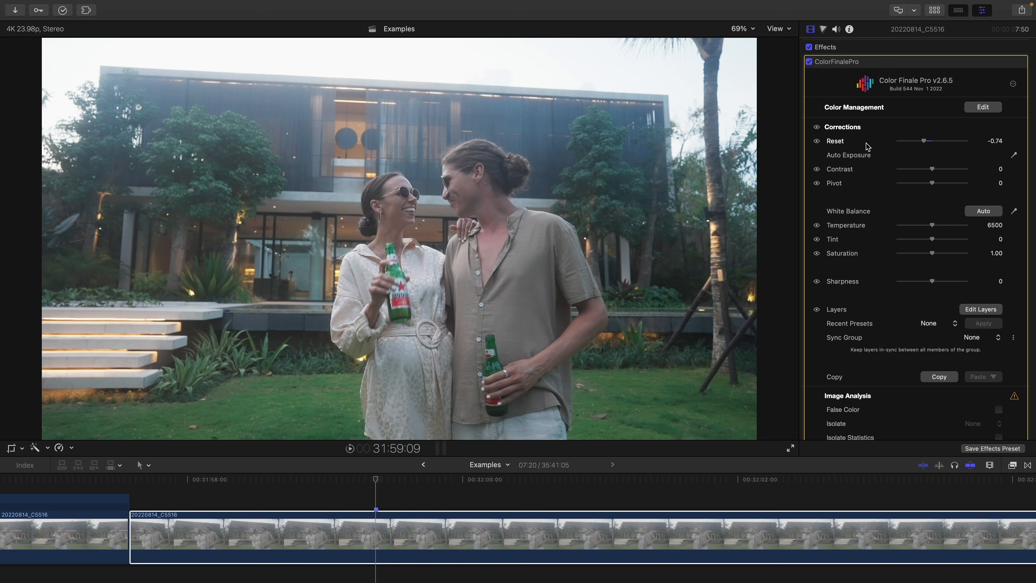
double_click(835, 143)
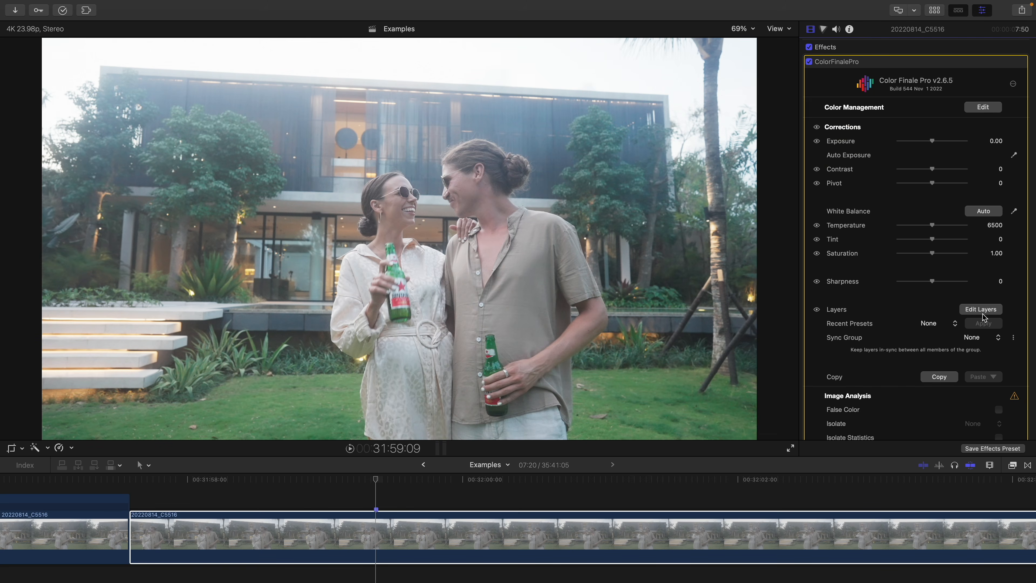
- Reopen the layer editor, move it clear of the image and add a Log Wheels layer
click(981, 309)
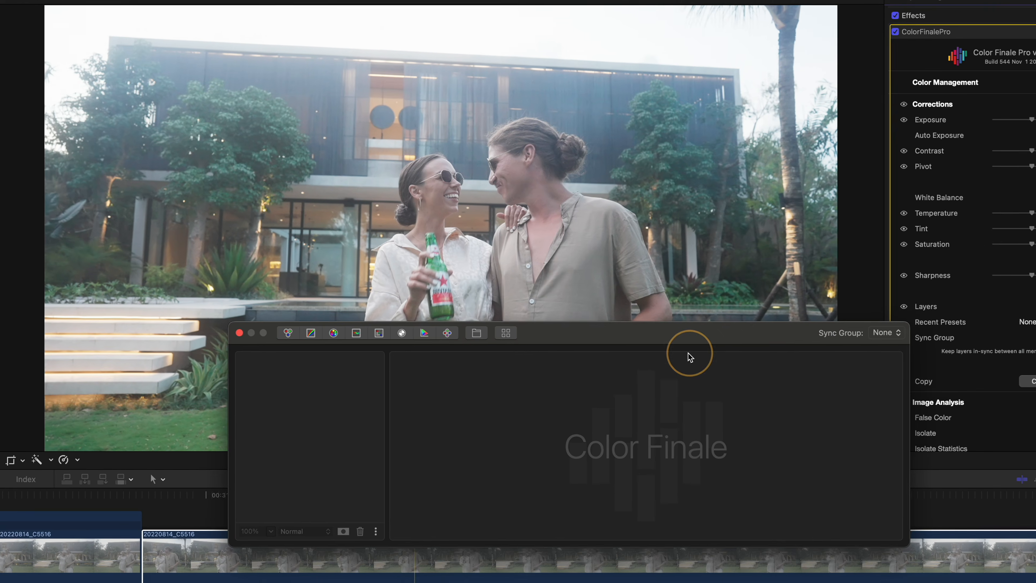
drag(659, 336, 618, 365)
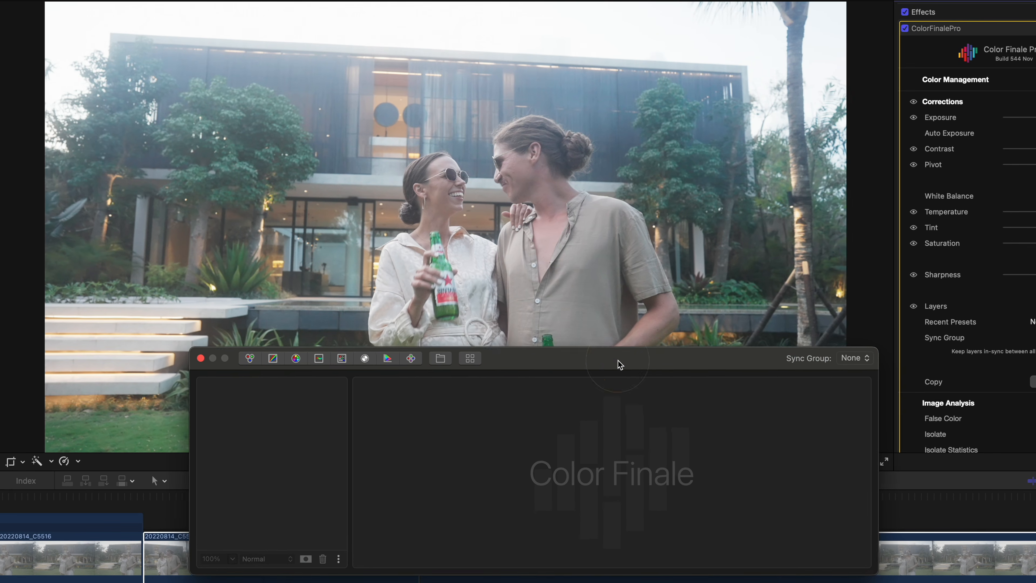
click(411, 359)
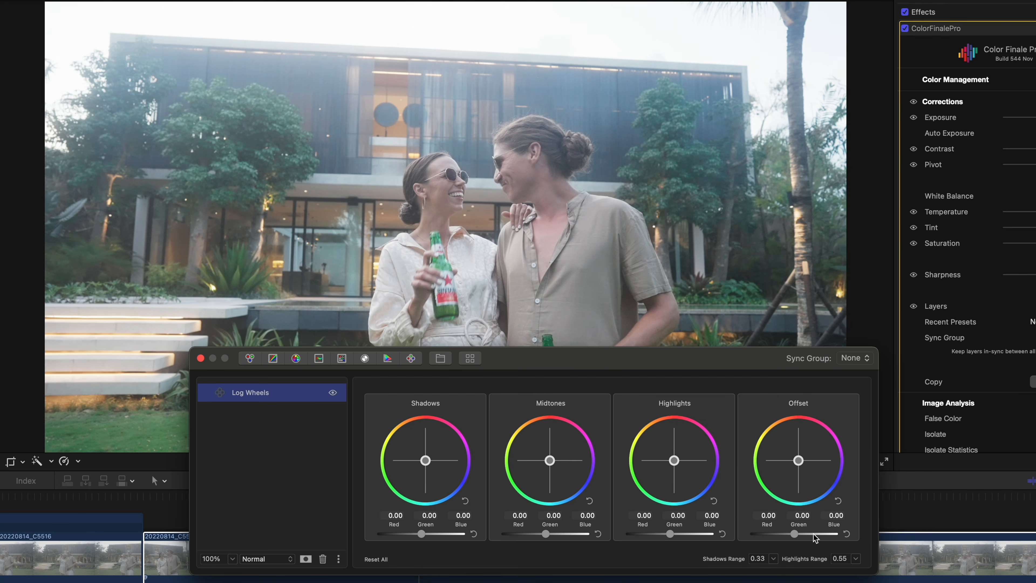
- Display the video scopes and lower the Log Wheels master Offset to -0.20
key(super)
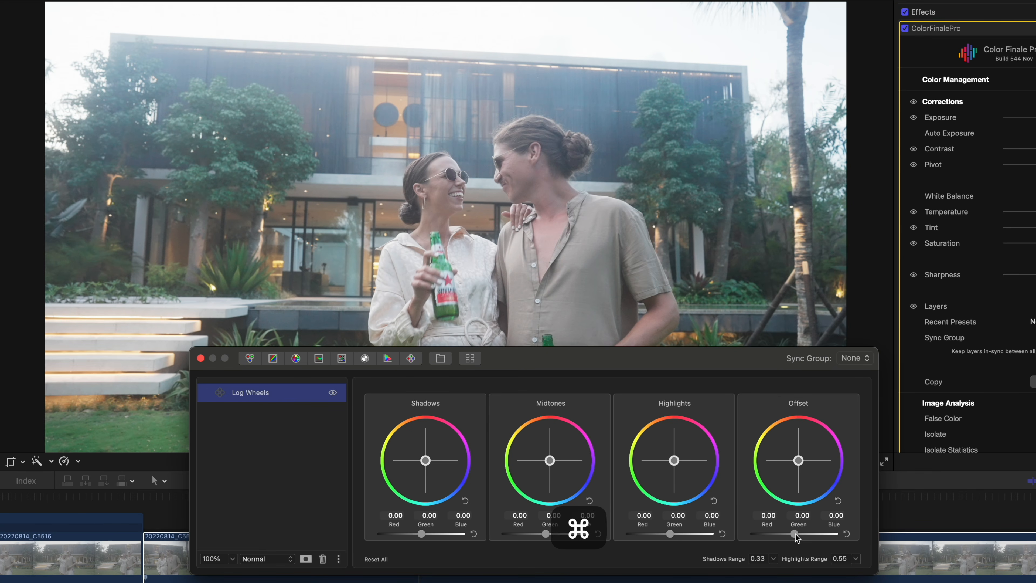
key(super+7)
drag(794, 534, 786, 538)
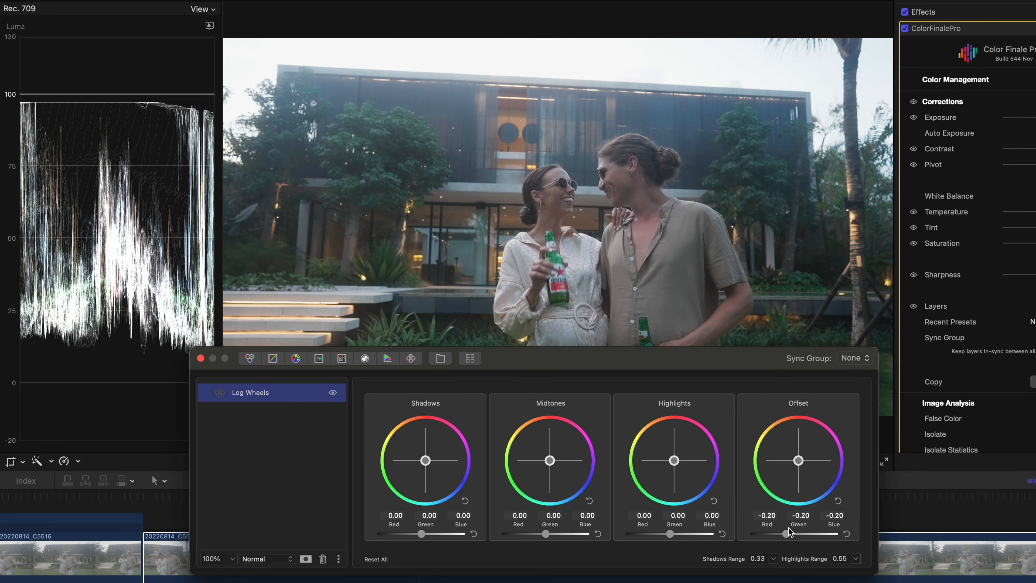
- Rename the Log Wheels layer to "Exposure"
ctrl+click(302, 398)
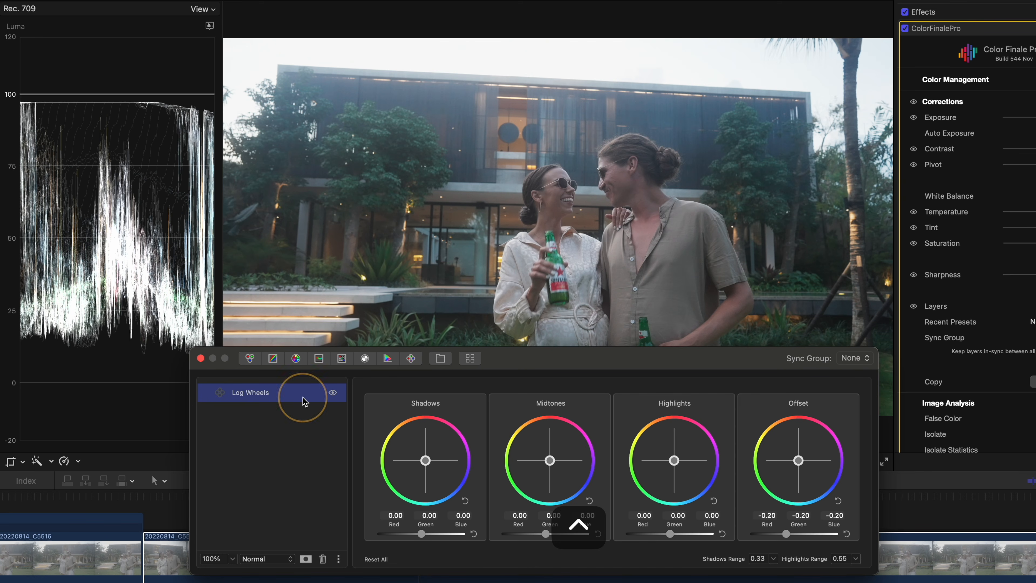
ctrl+click(310, 400)
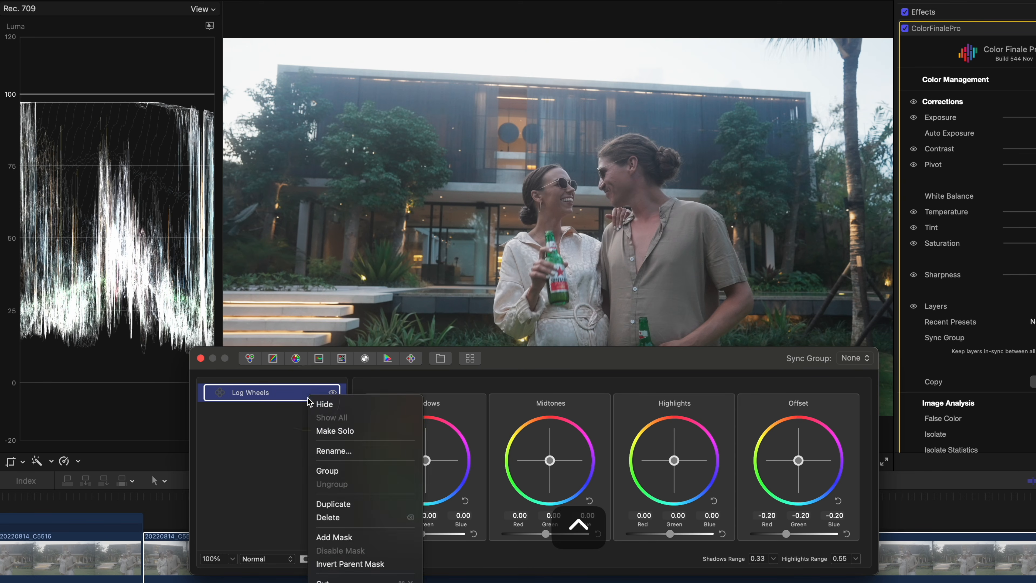
click(353, 445)
text(Exposure)
key(Return)
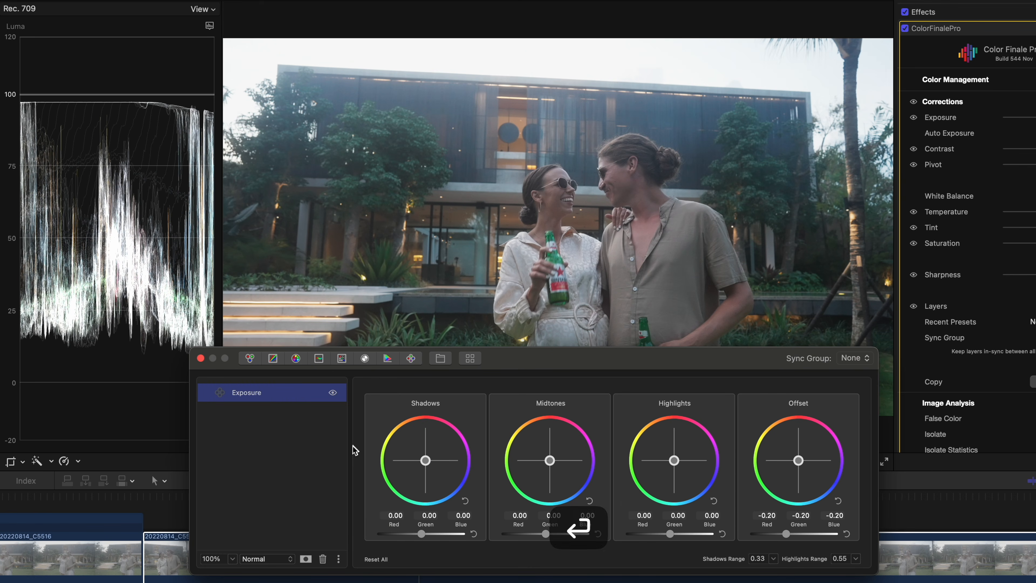
- Add a Color Wheels layer and turn on the False Color overlay
click(251, 358)
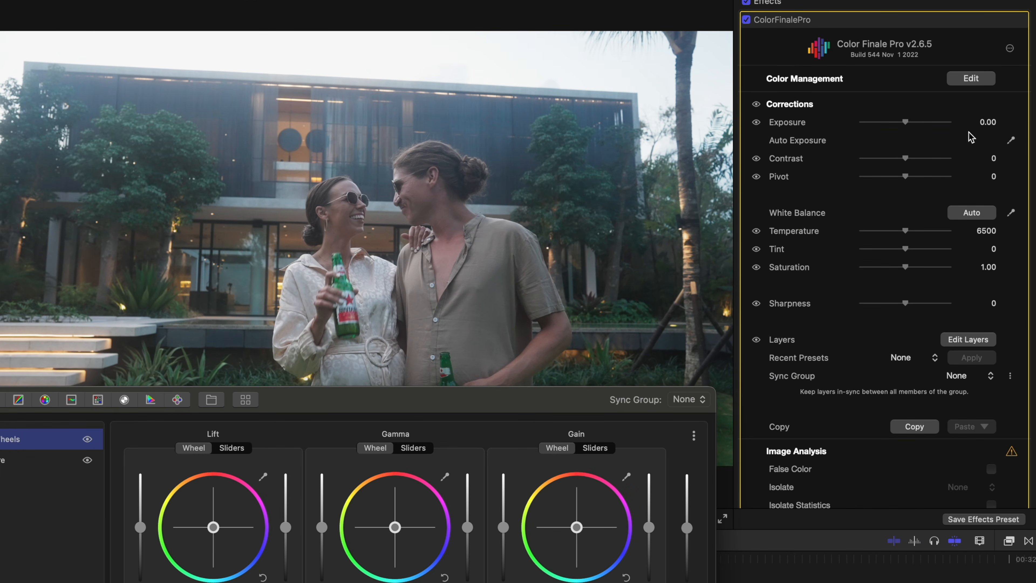
click(856, 25)
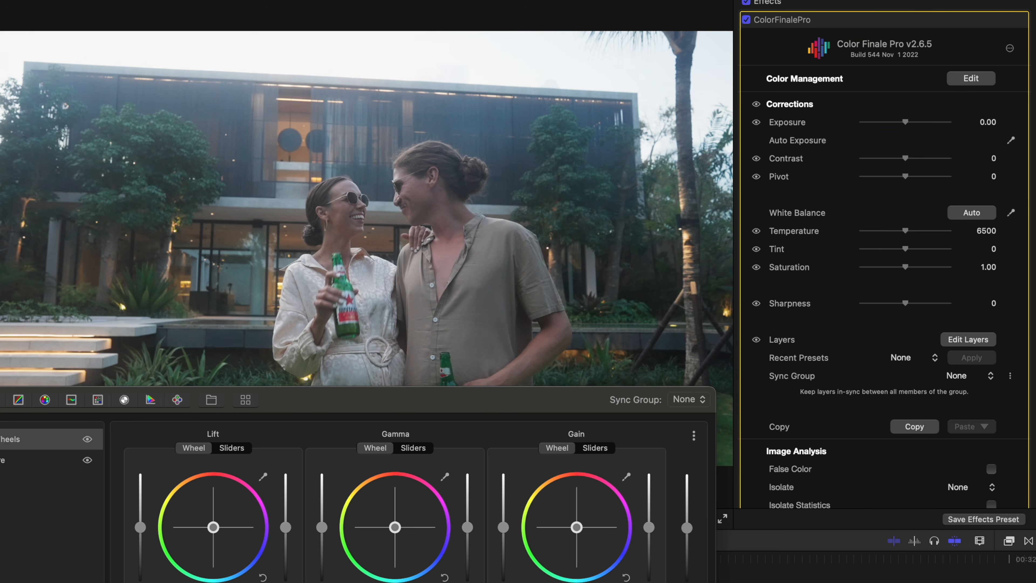
click(991, 469)
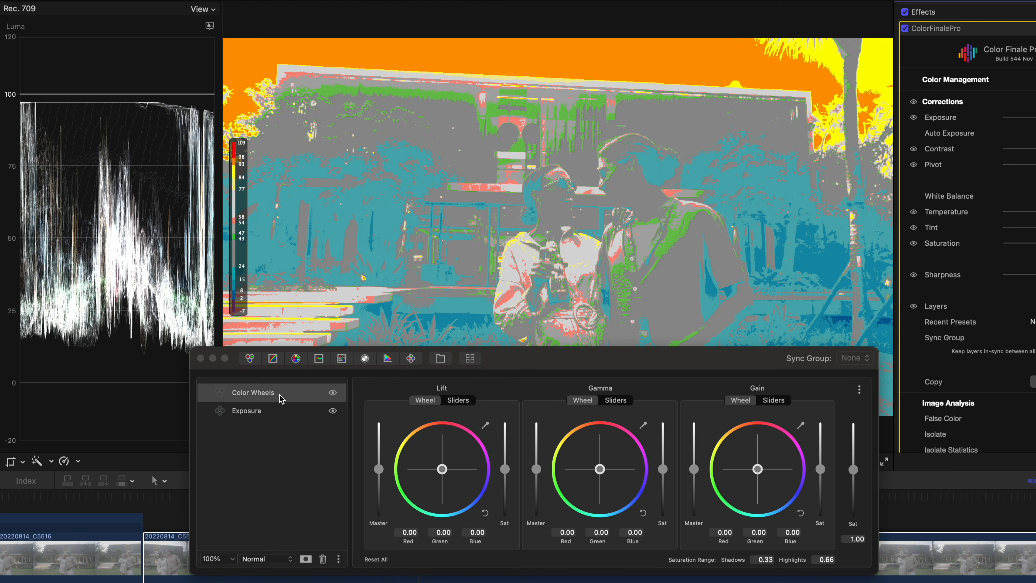
- Try adding a second Log Wheels layer above the Color Wheels, and delete it
click(411, 359)
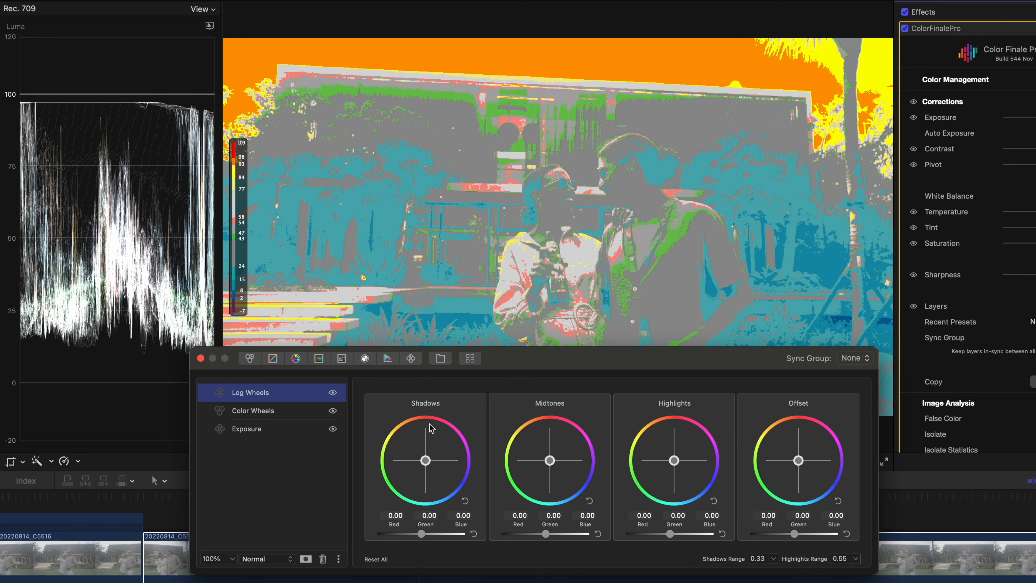
key(Delete)
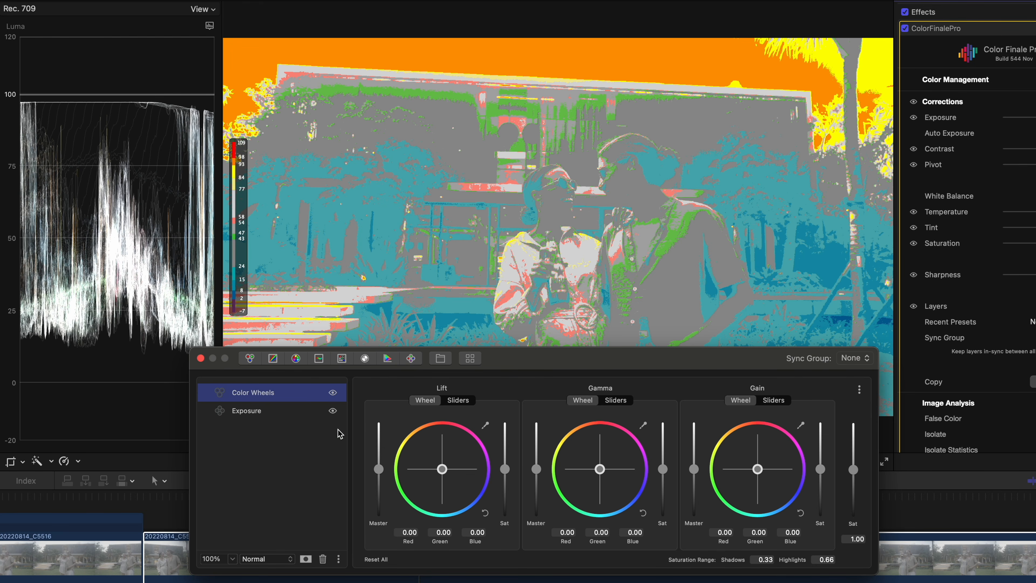
- Lower the Color Wheels Lift master to -0.11, raise the Gain master to 0.02, and turn off False Color
mouse_move(379, 470)
mouse_down()
mouse_move(379, 484)
mouse_move(378, 475)
mouse_up()
drag(693, 468, 696, 473)
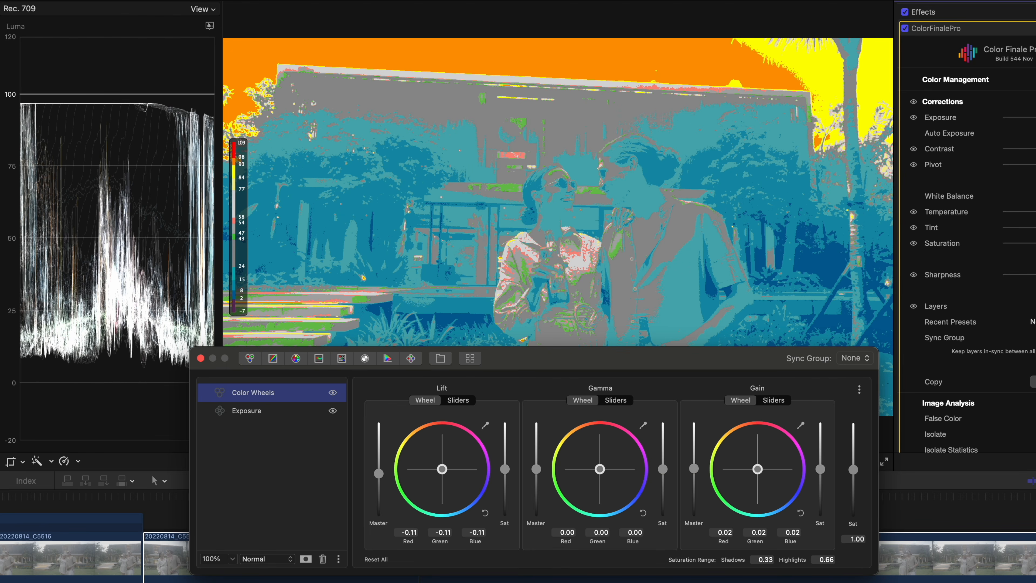
click(1034, 418)
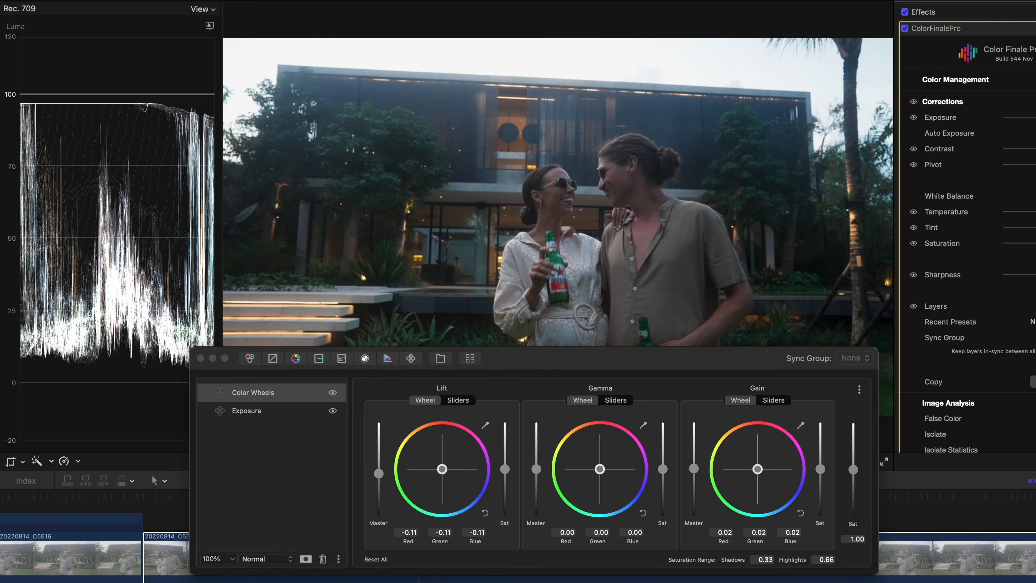
- Raise the Gamma master to 0.12 and the overall saturation to 1.39, checking the exposure with False Color
drag(535, 474, 533, 466)
drag(853, 469, 853, 457)
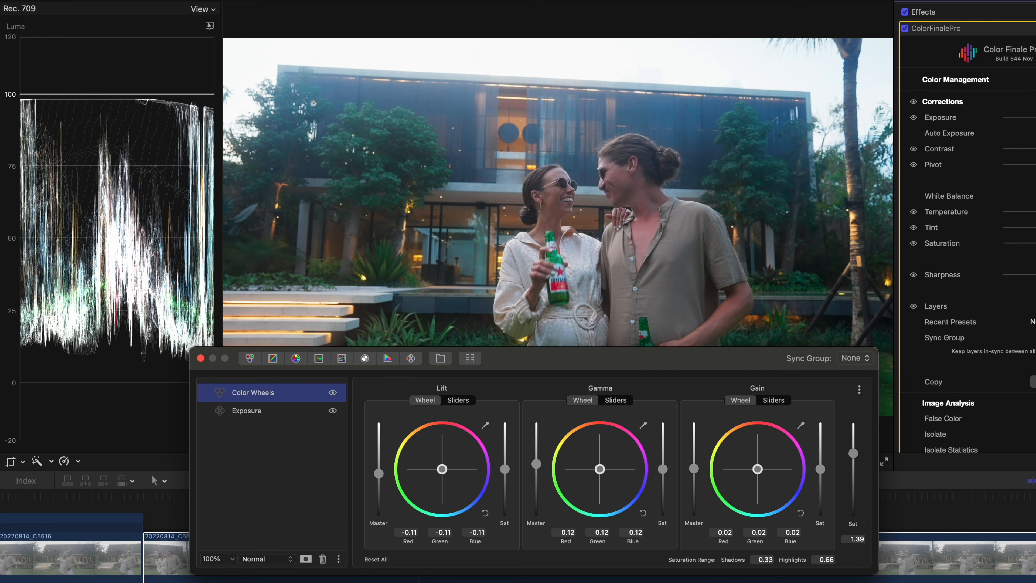
click(1035, 418)
click(1035, 418)
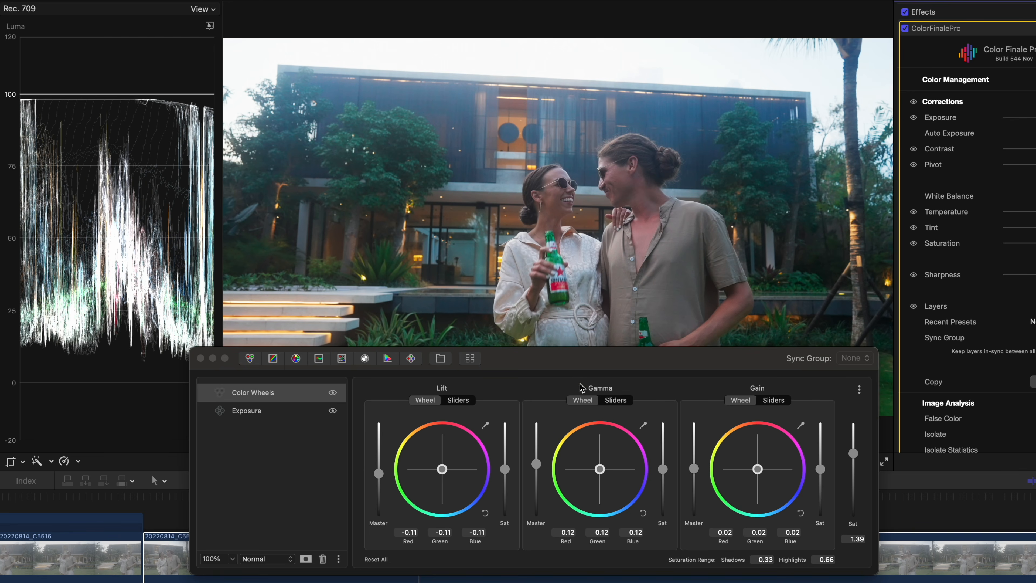
- Lower the Lift master to -0.14 with a False Color check, and raise the overall saturation to 1.50
click(579, 360)
drag(579, 359, 576, 366)
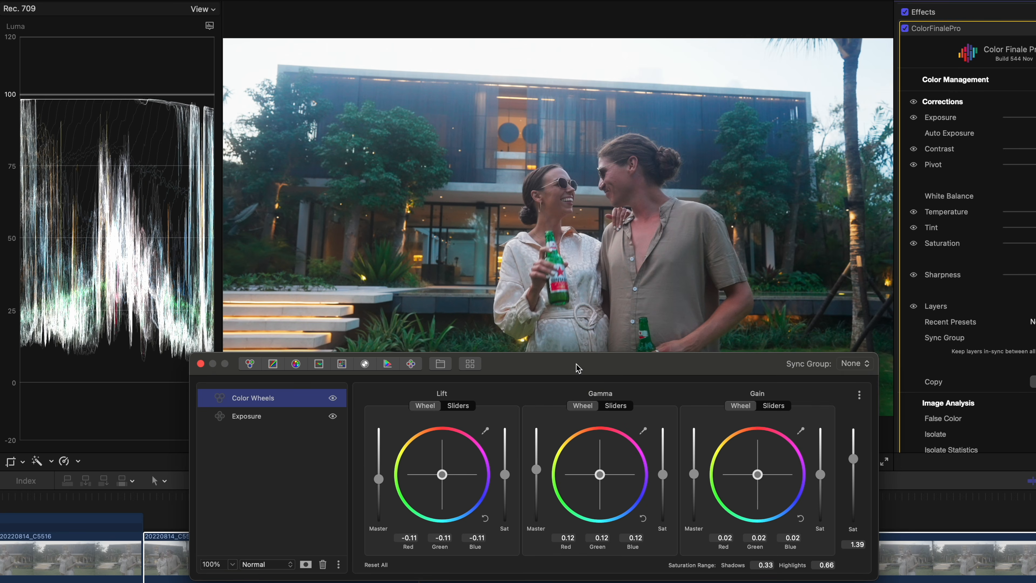
drag(375, 478, 373, 479)
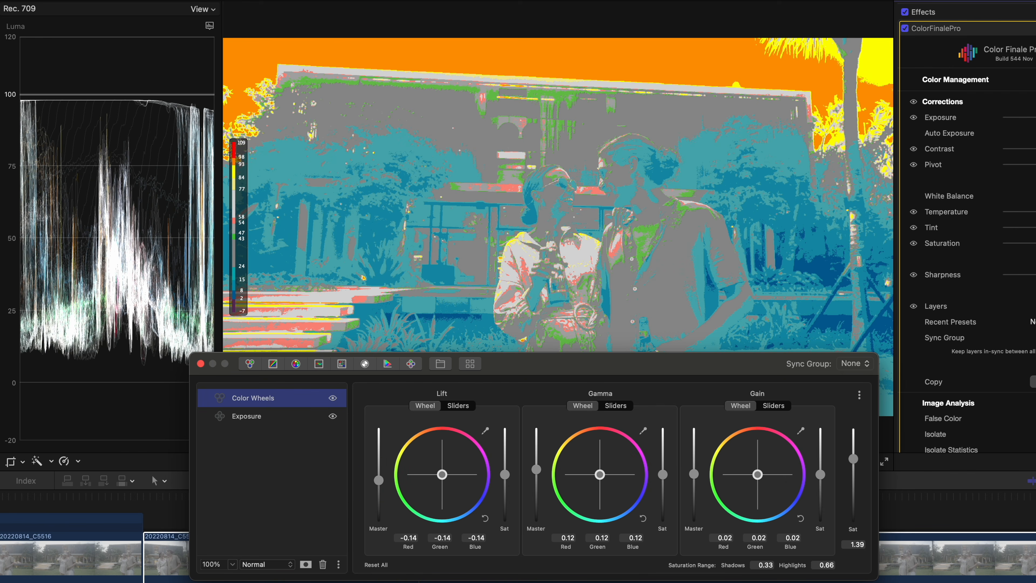
scroll(967, 228, down, 5)
click(1034, 227)
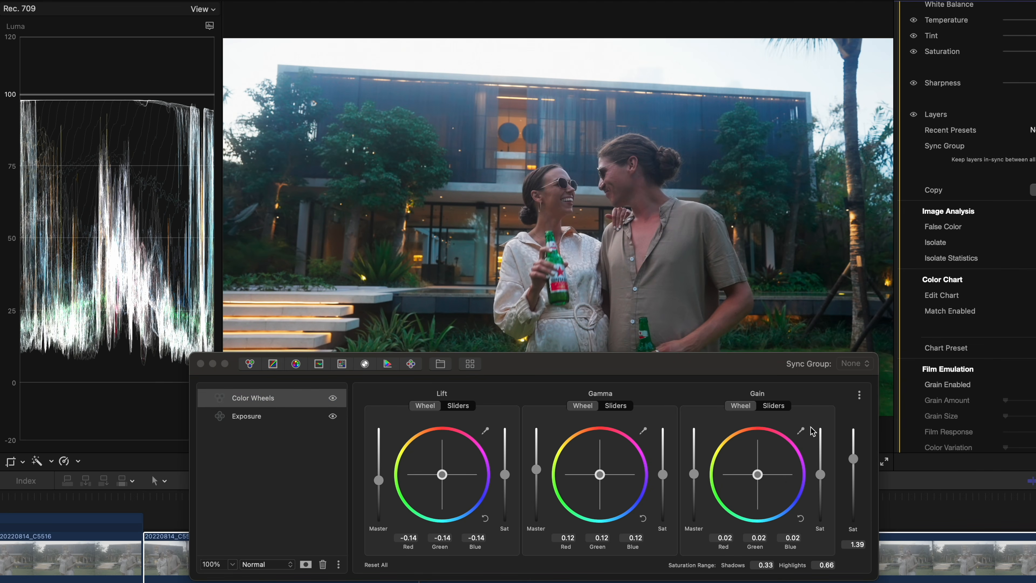
drag(853, 459, 855, 451)
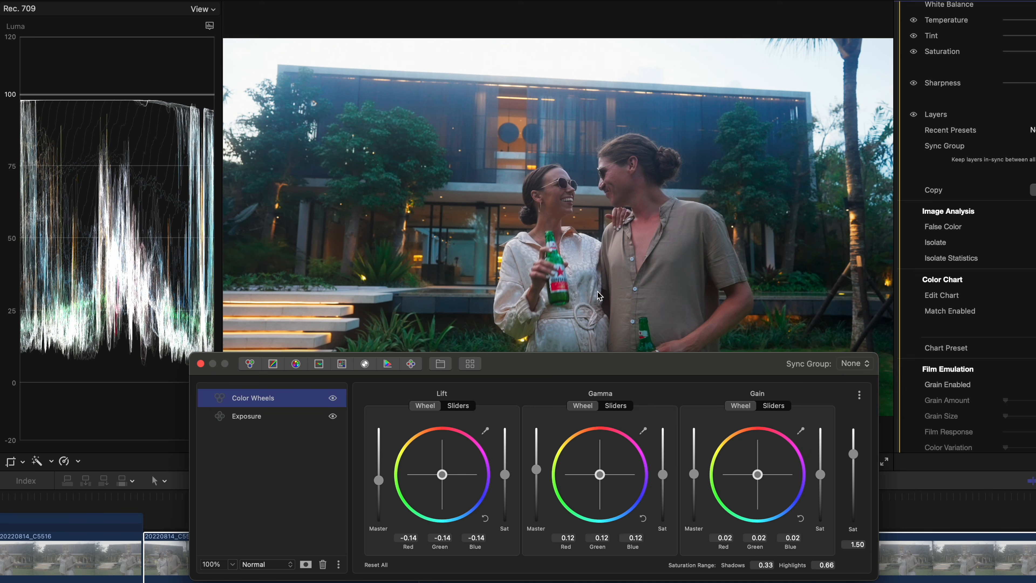
- Switch the video scope from Waveform to Vectorscope
click(209, 25)
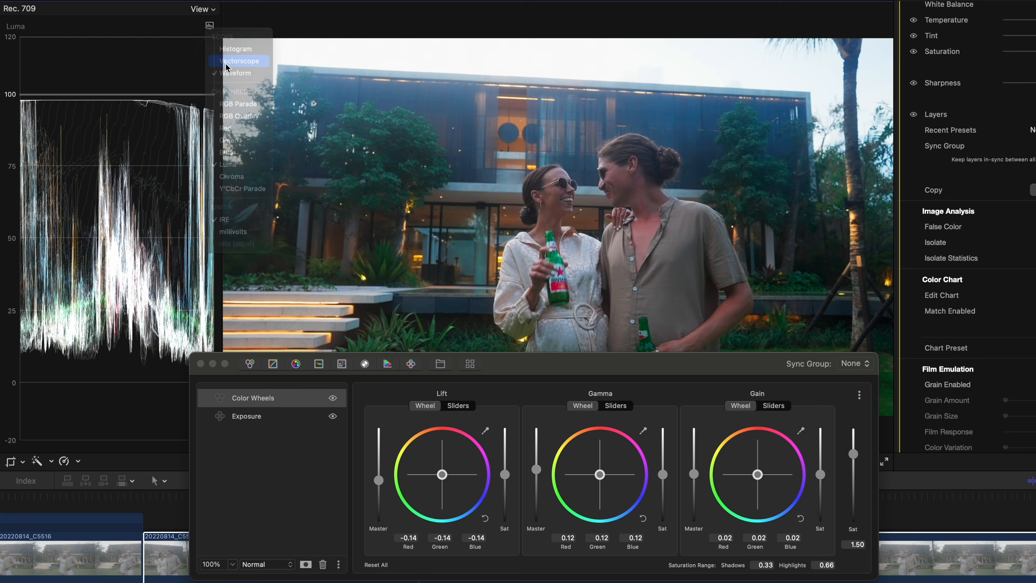
click(226, 61)
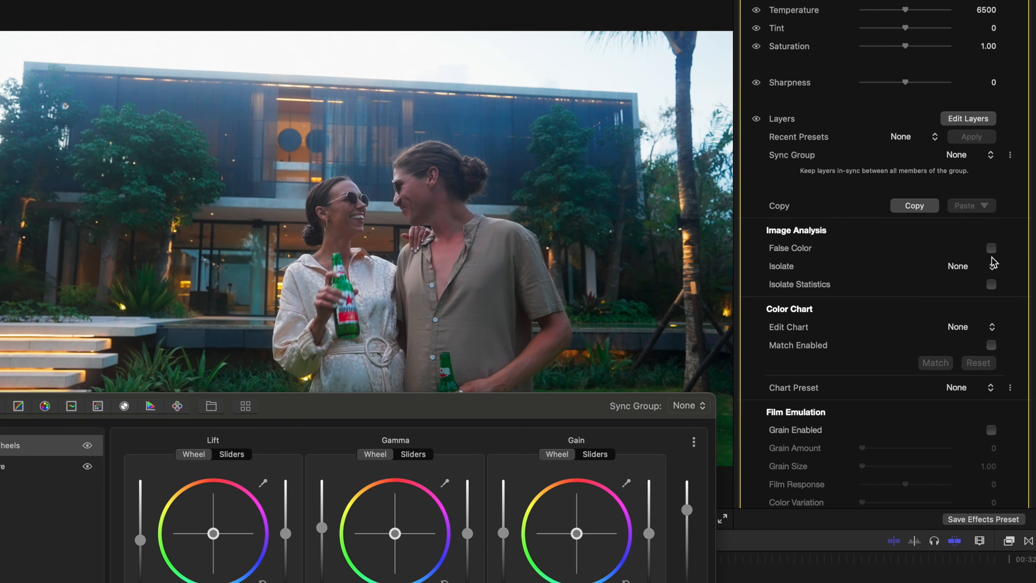
- Isolate the image analysis with an Ellipse and fit it tightly over the woman's face
click(1004, 260)
click(1002, 297)
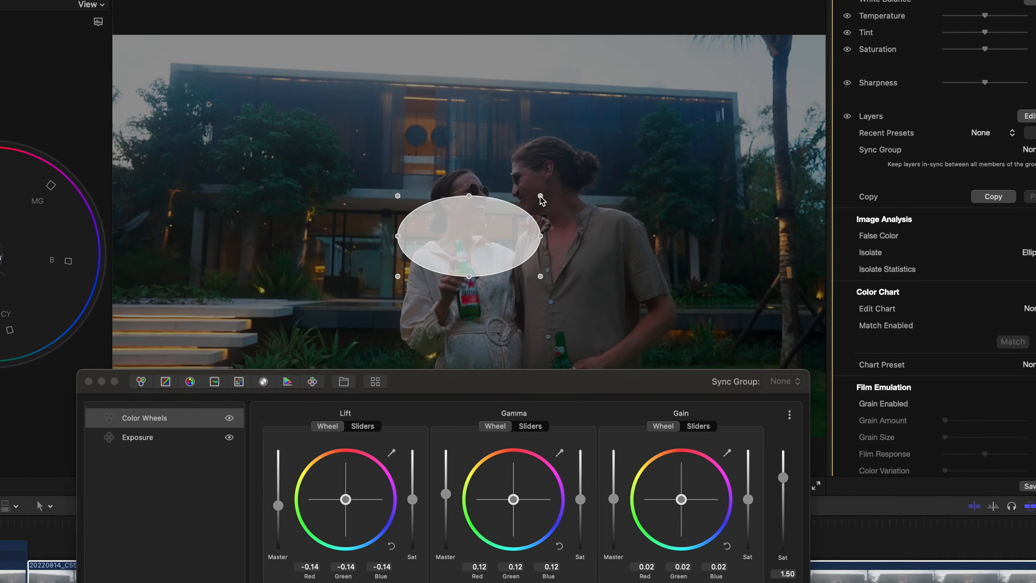
drag(424, 205, 345, 216)
mouse_move(547, 200)
mouse_down()
mouse_move(526, 209)
mouse_move(547, 200)
mouse_up()
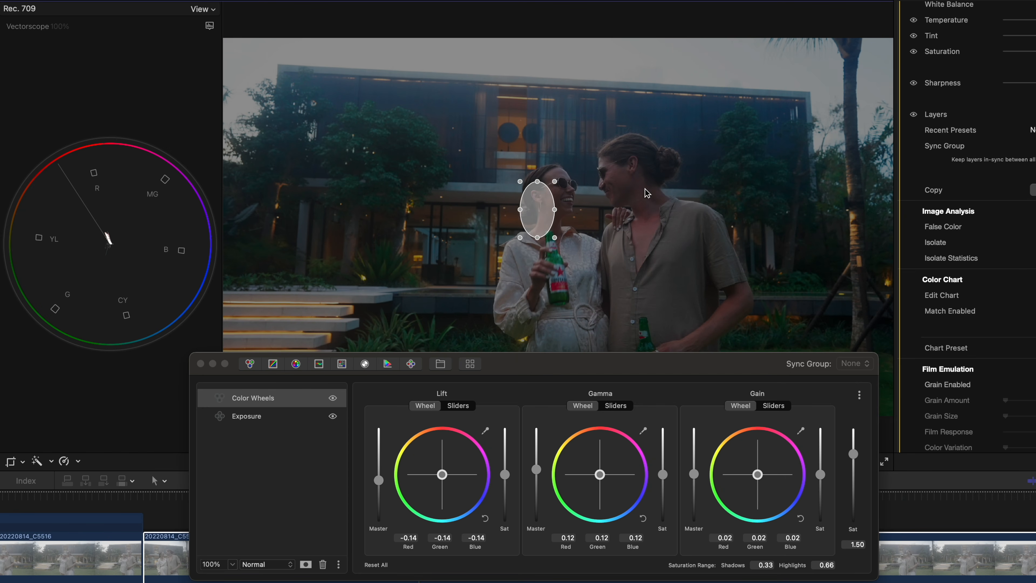
mouse_move(551, 189)
mouse_down()
mouse_move(571, 173)
mouse_move(537, 236)
mouse_move(552, 202)
mouse_up()
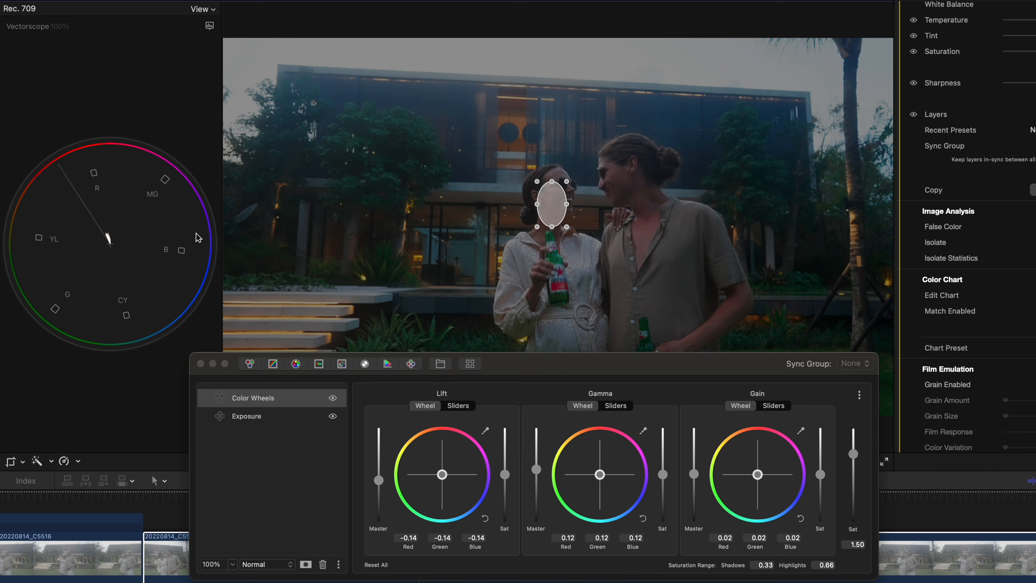
- Shift the Exposure layer's Offset to -0.17 red, -0.18 green and -0.24 blue, and set Isolate back to None
click(280, 413)
click(280, 412)
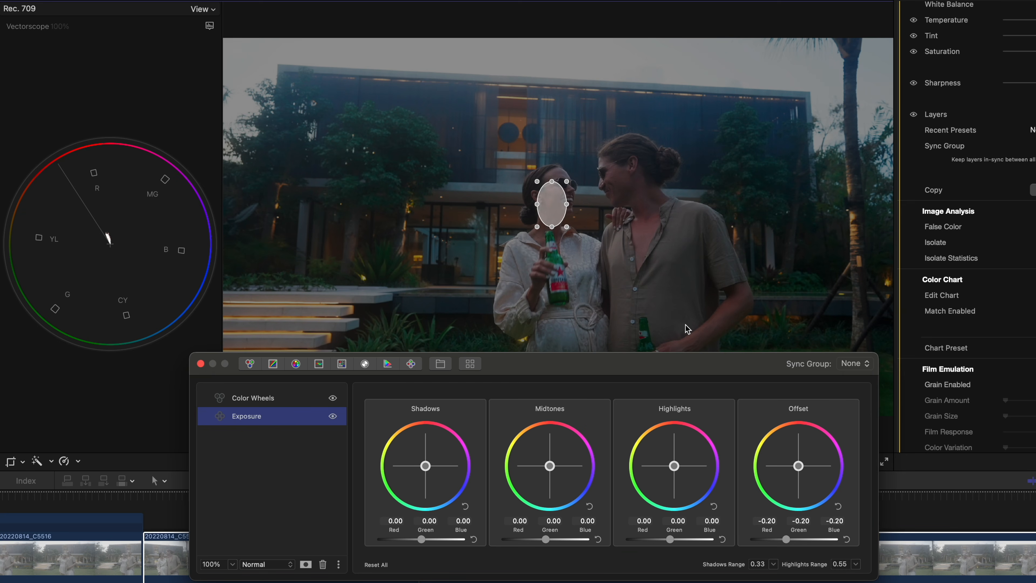
drag(800, 467, 754, 412)
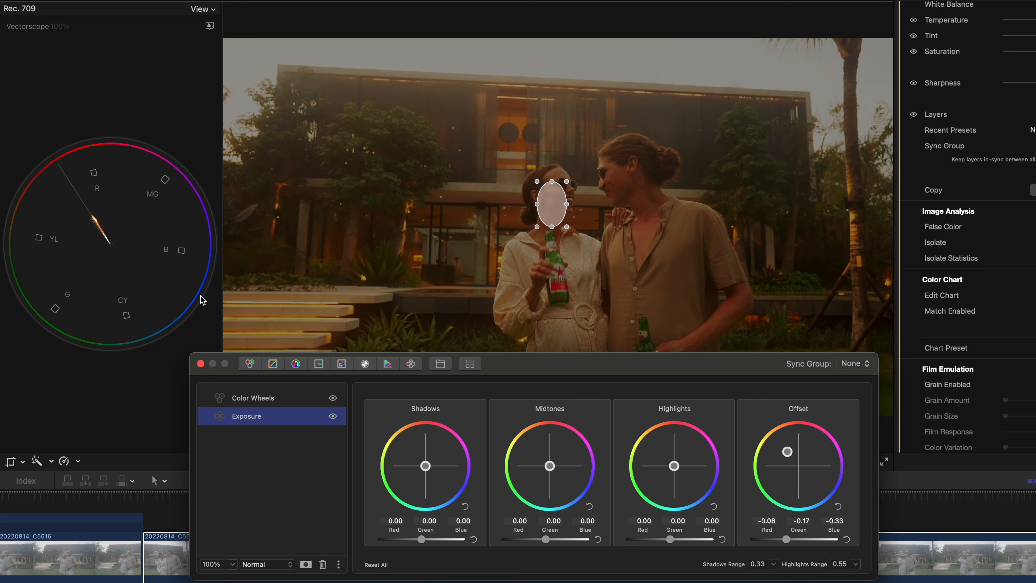
drag(789, 455, 814, 490)
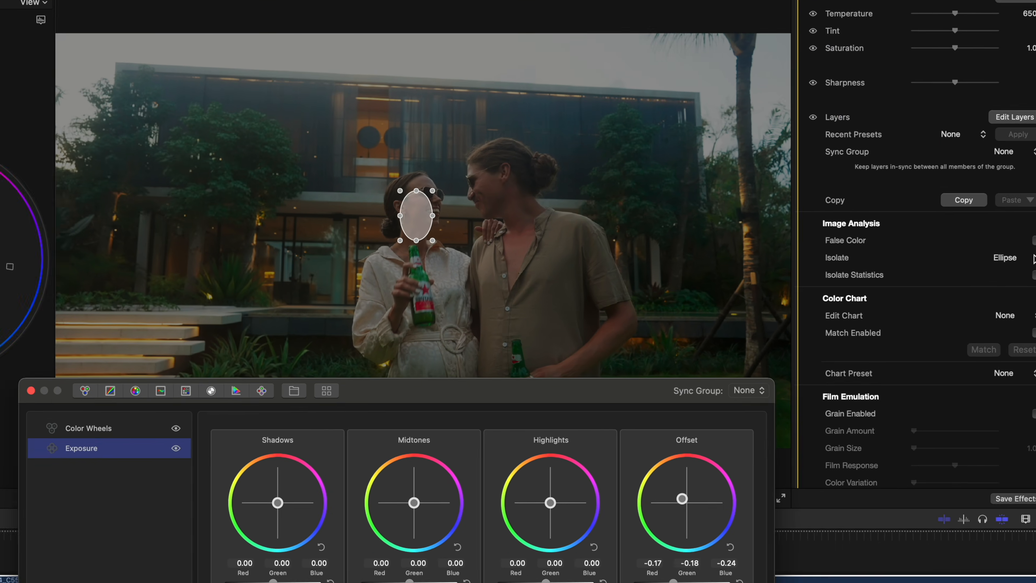
click(972, 266)
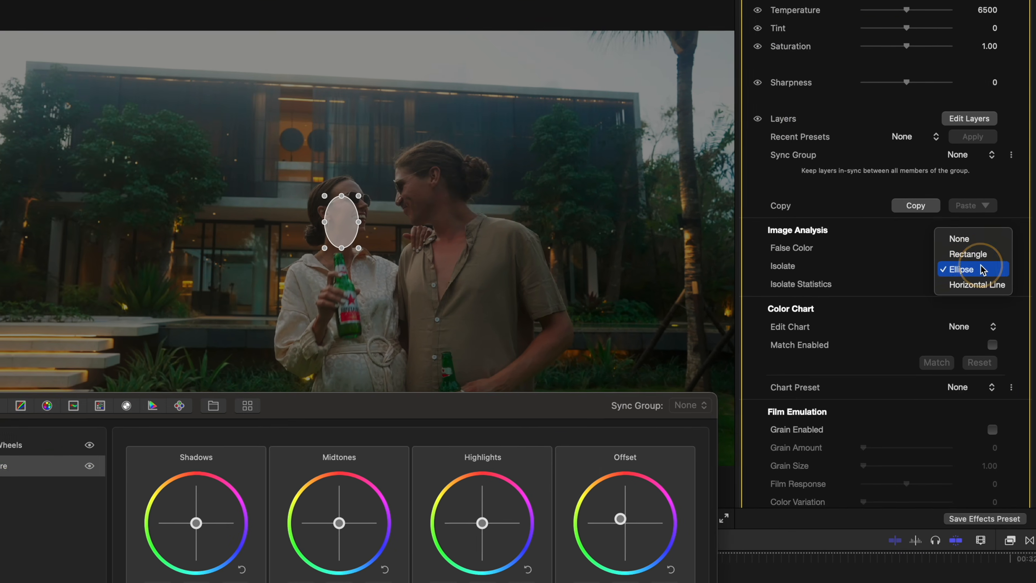
click(977, 244)
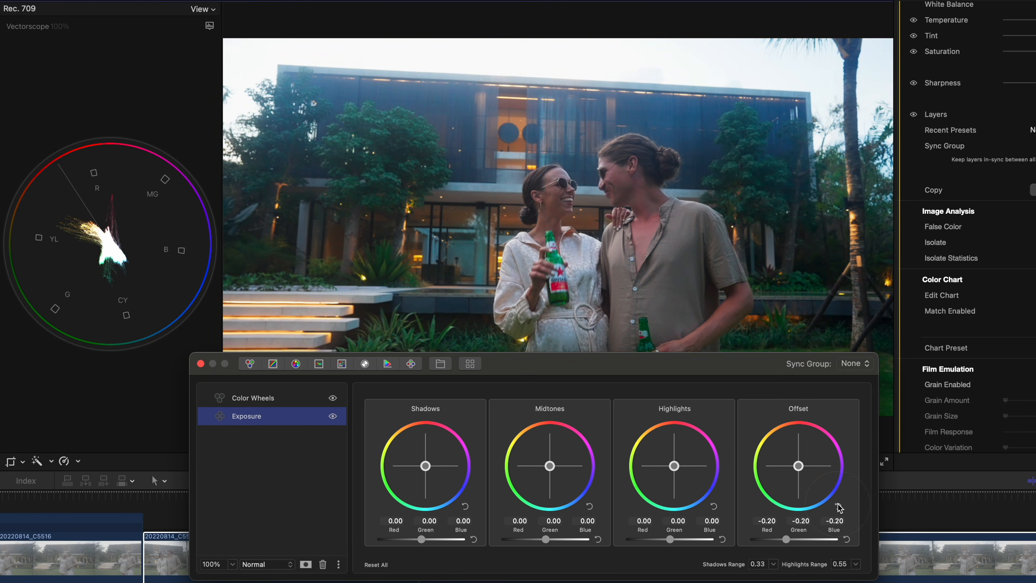
- Compare the picture with and without the Offset color balance by resetting the wheel and undoing the reset
key(super+z)
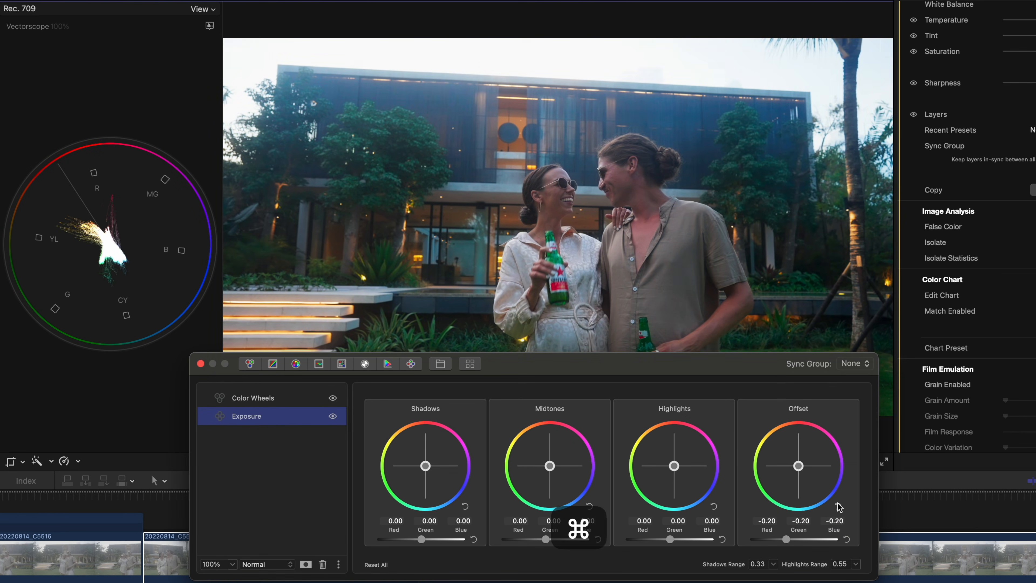
key(super+z)
key(super+z)
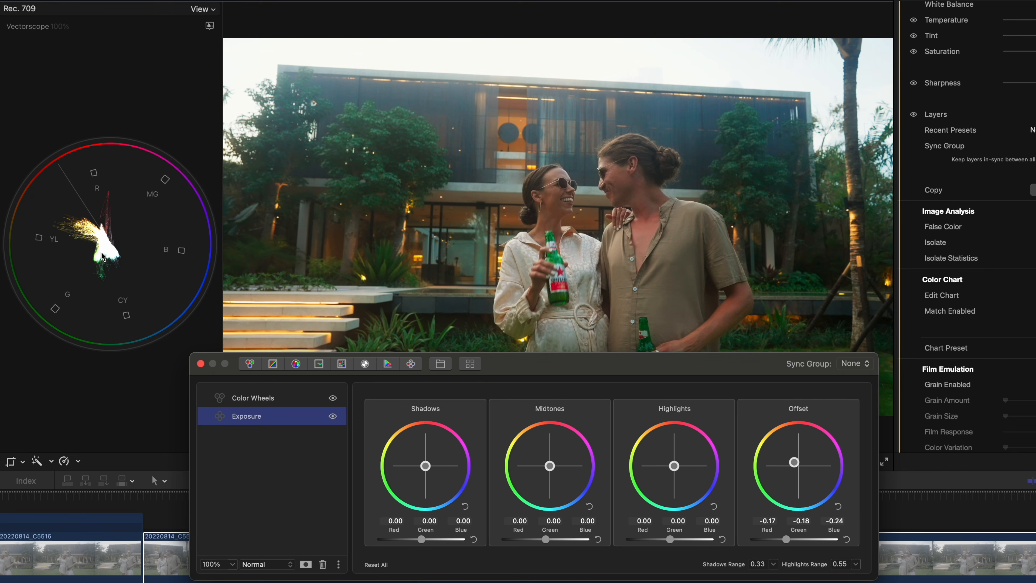
click(840, 507)
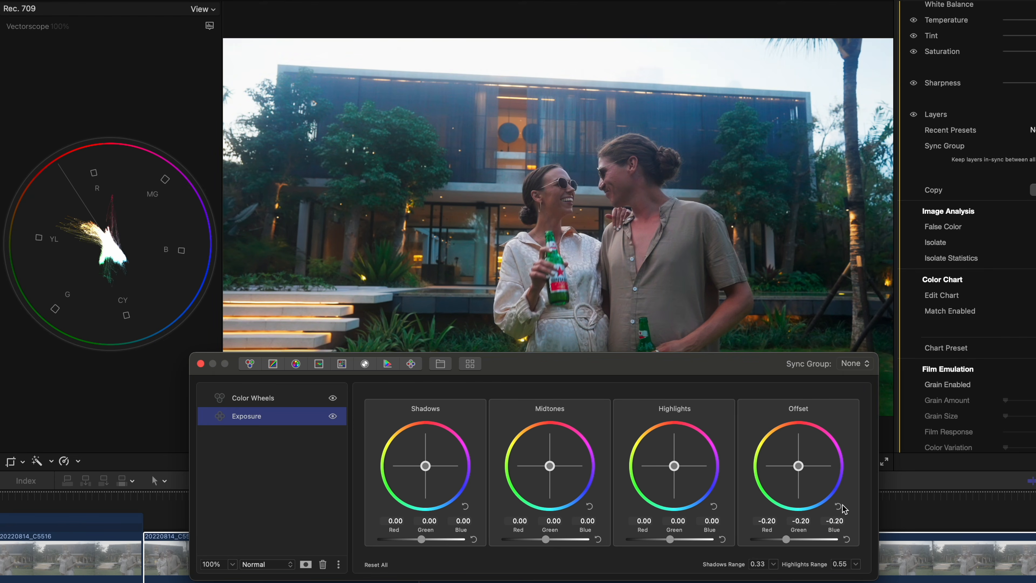
key(super+z)
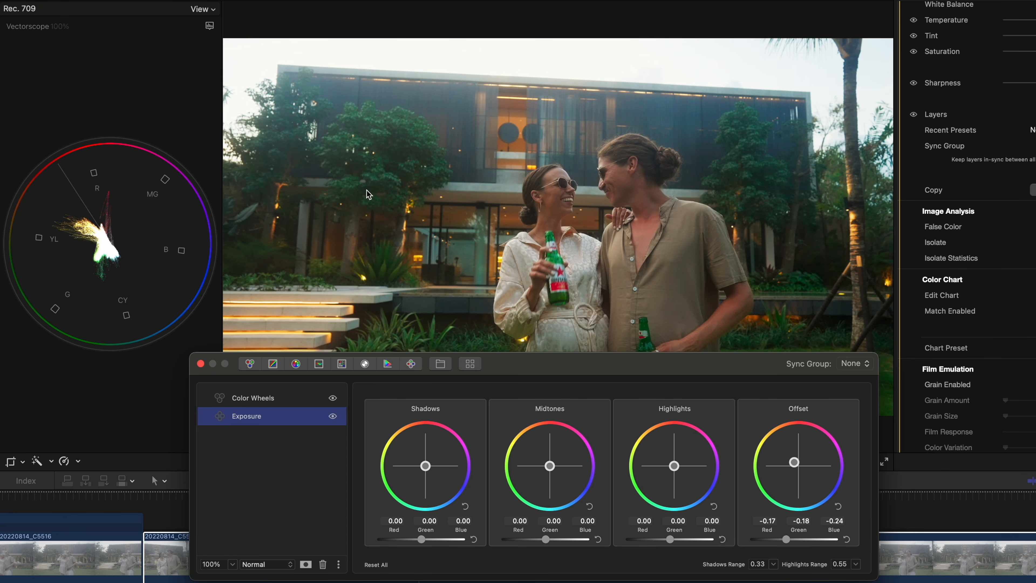
- Rename the Exposure layer to Exposure/Balance
right_click(281, 416)
click(319, 454)
click(270, 416)
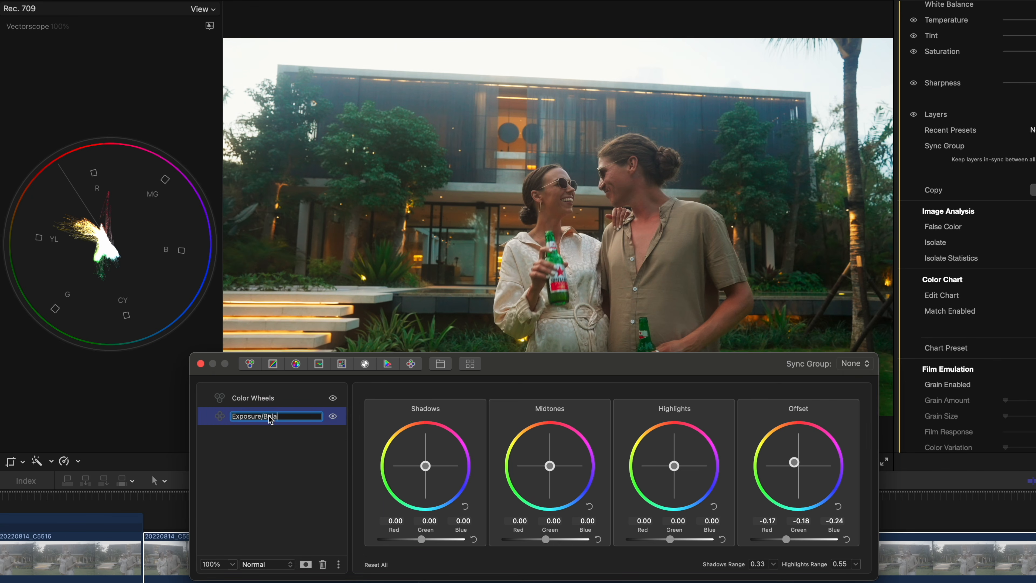
text(/Balance)
key(Return)
- Rename the Color Wheels layer to Contrast/Sat
click(271, 397)
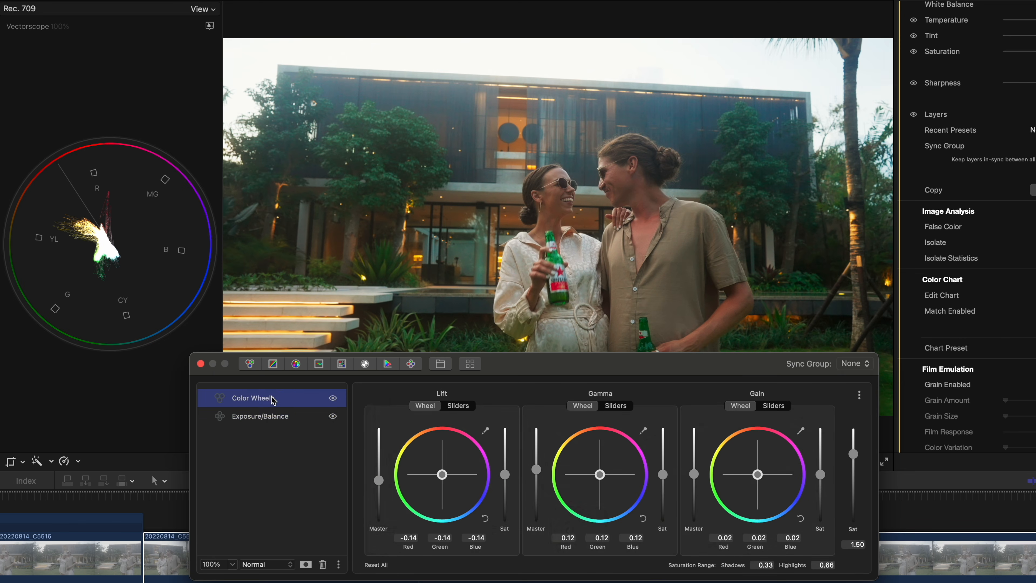
ctrl+click(272, 399)
click(313, 452)
text(Contr)
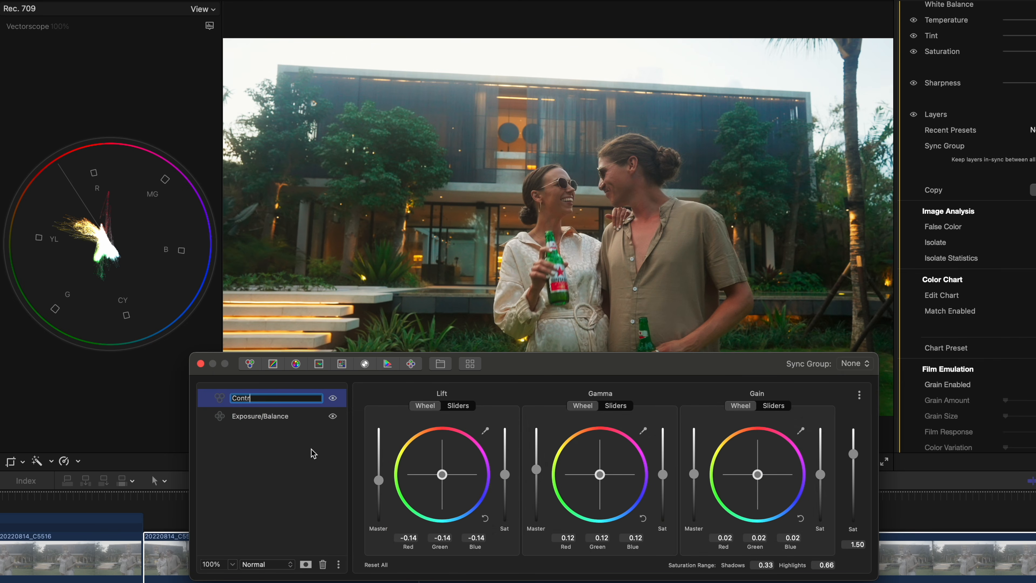
text(ast/Sat)
key(Return)
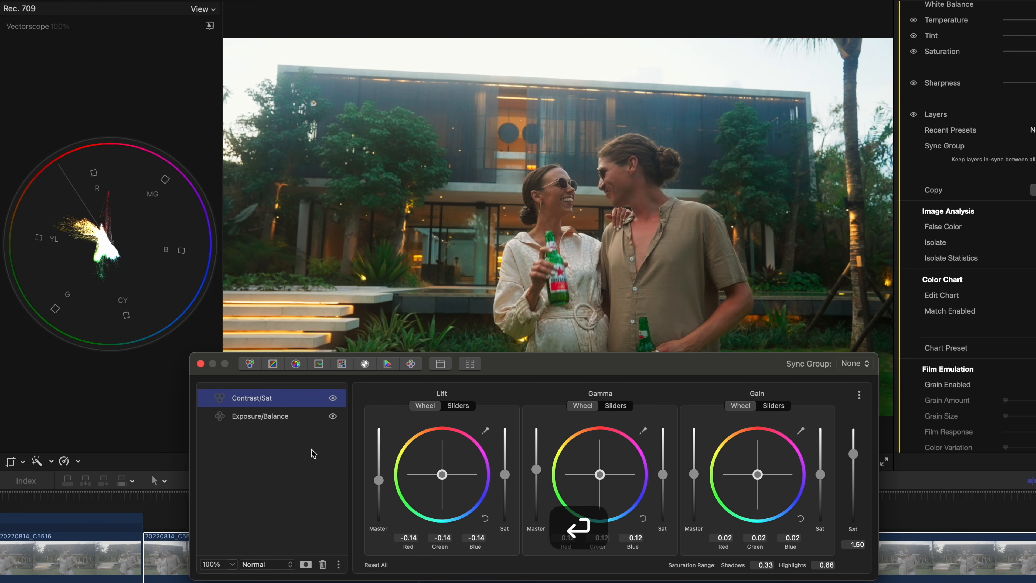
- Add a Curves layer and shape its Master curve into a gentle S, lowering the shadows and lifting the midtones
click(273, 363)
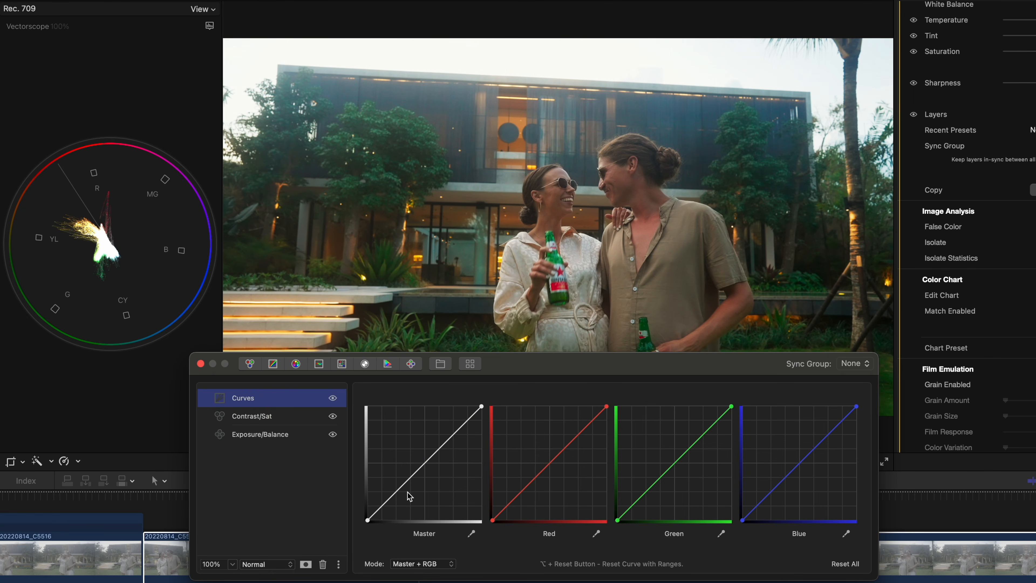
click(378, 513)
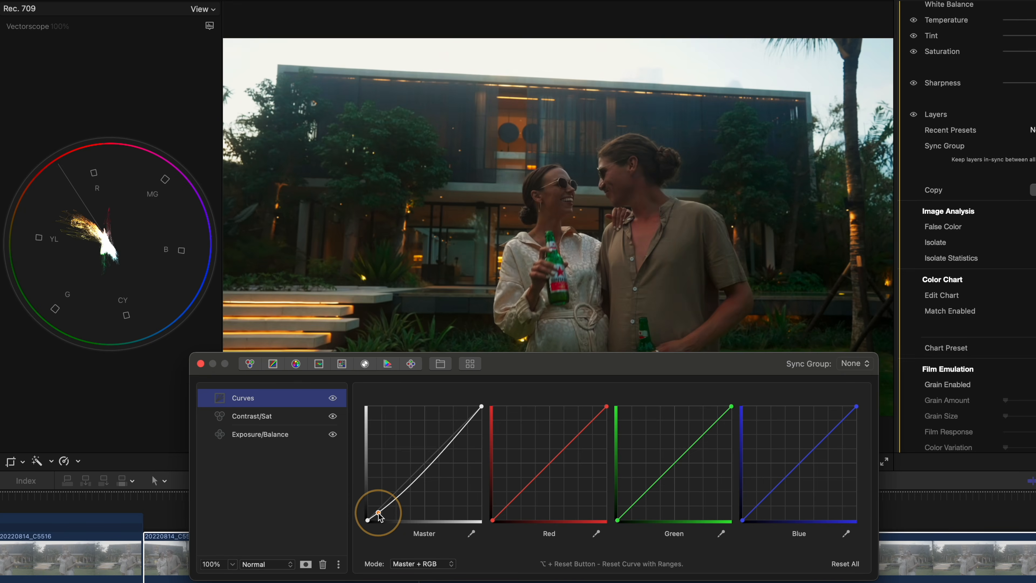
mouse_move(379, 515)
mouse_down()
mouse_move(411, 492)
mouse_move(405, 451)
mouse_move(434, 480)
mouse_move(405, 453)
mouse_move(391, 507)
mouse_move(378, 516)
mouse_up()
mouse_move(418, 469)
mouse_down()
mouse_move(424, 461)
mouse_move(418, 469)
mouse_up()
drag(378, 514, 379, 515)
drag(423, 471, 419, 471)
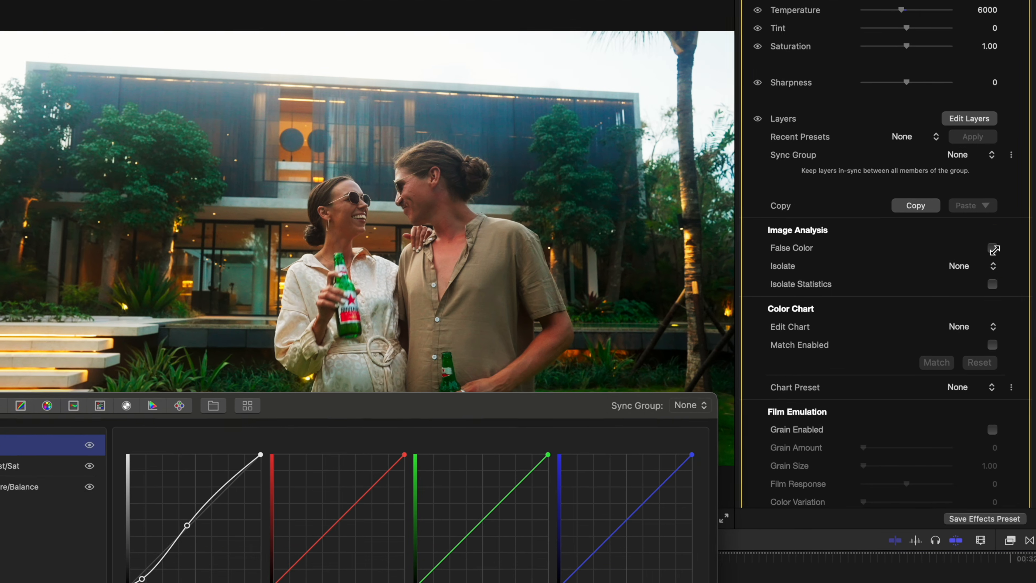
- Check the exposure of the sky and skin tones by alternating between False Color and the normal picture
click(991, 248)
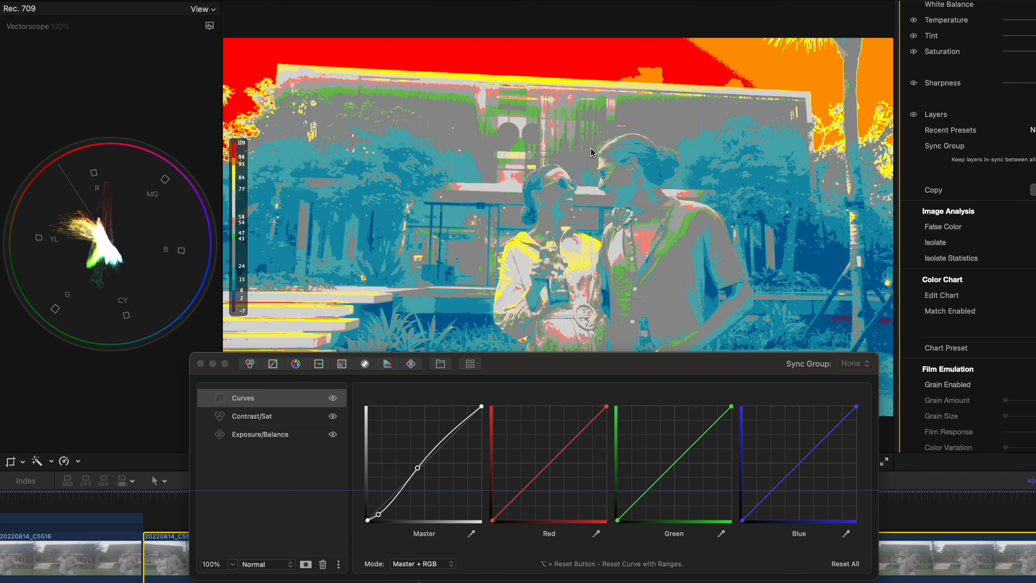
click(1034, 227)
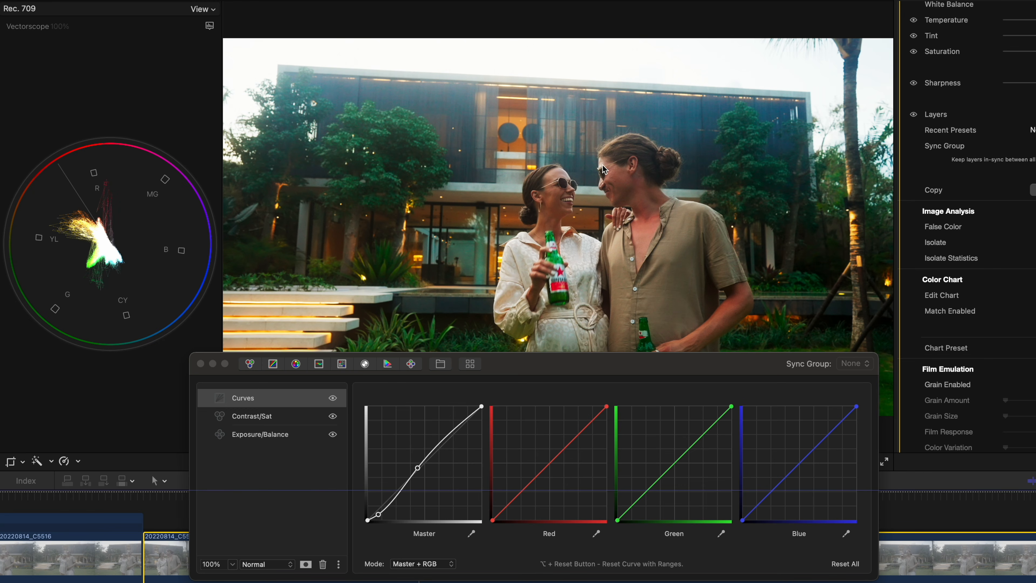
click(1034, 226)
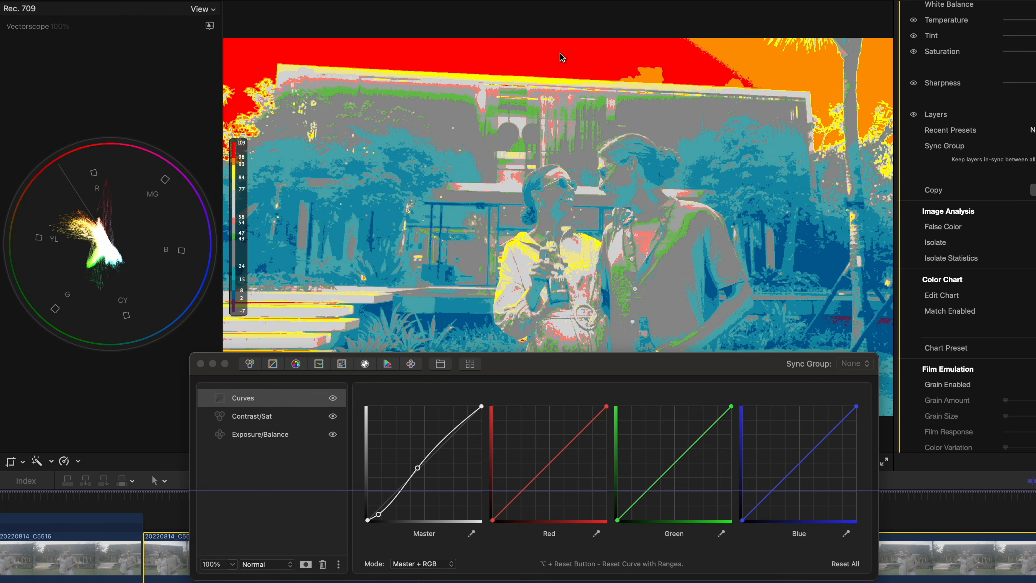
key(f)
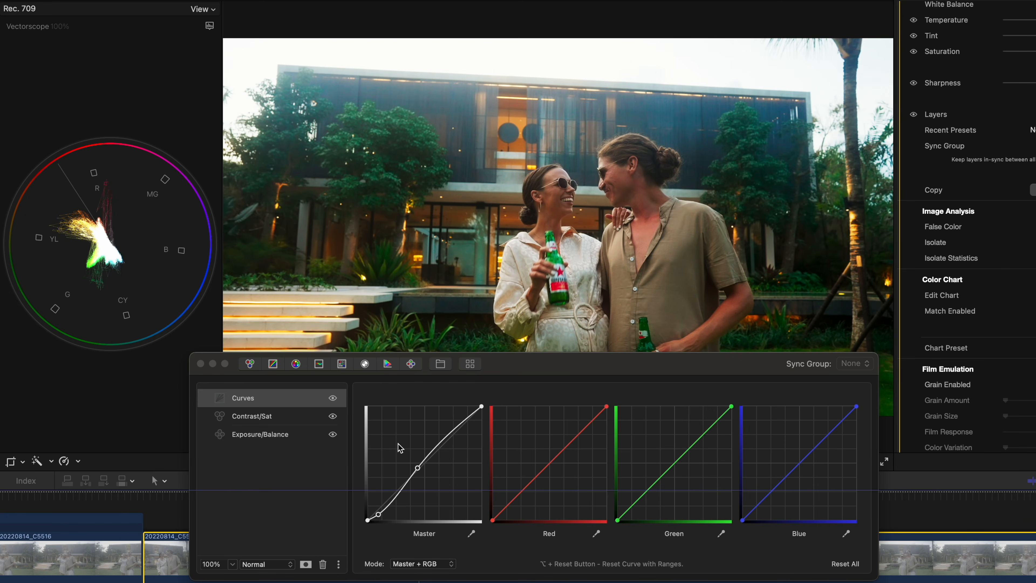
key(f)
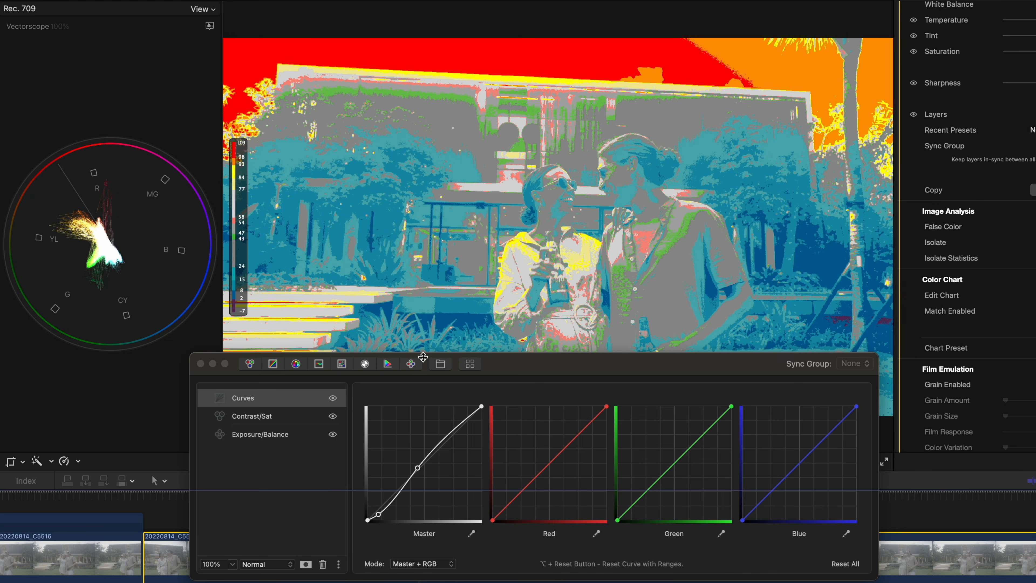
- Add a Log Wheels layer and lower its Highlights to -0.57 with False Color as a guide, then turn False Color off
click(411, 364)
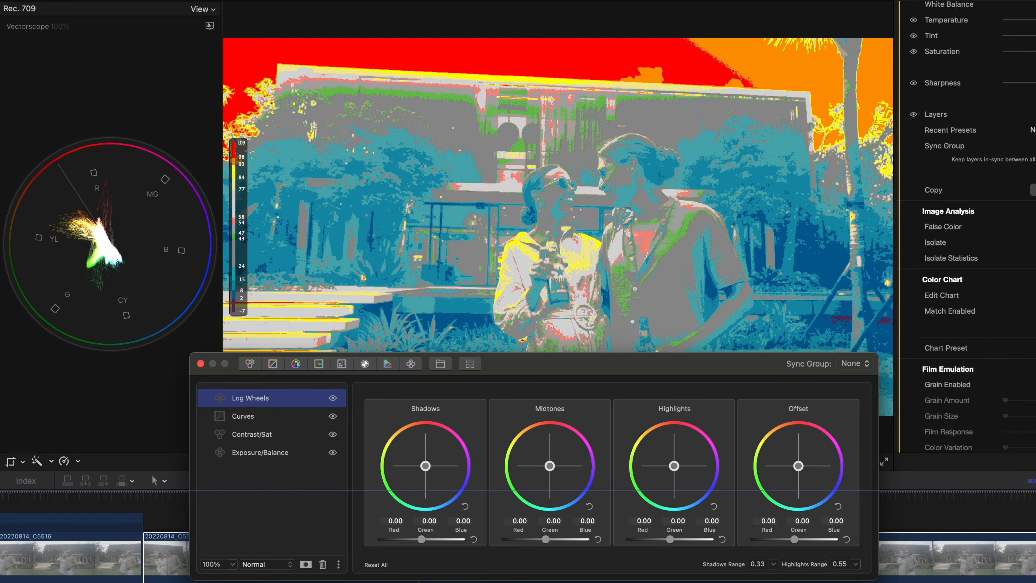
key(f)
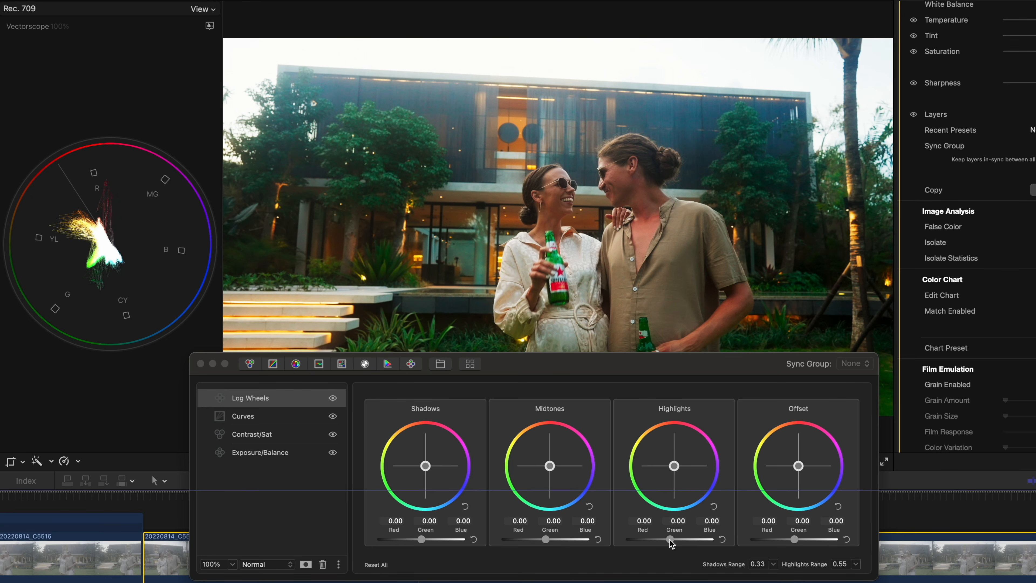
click(1034, 226)
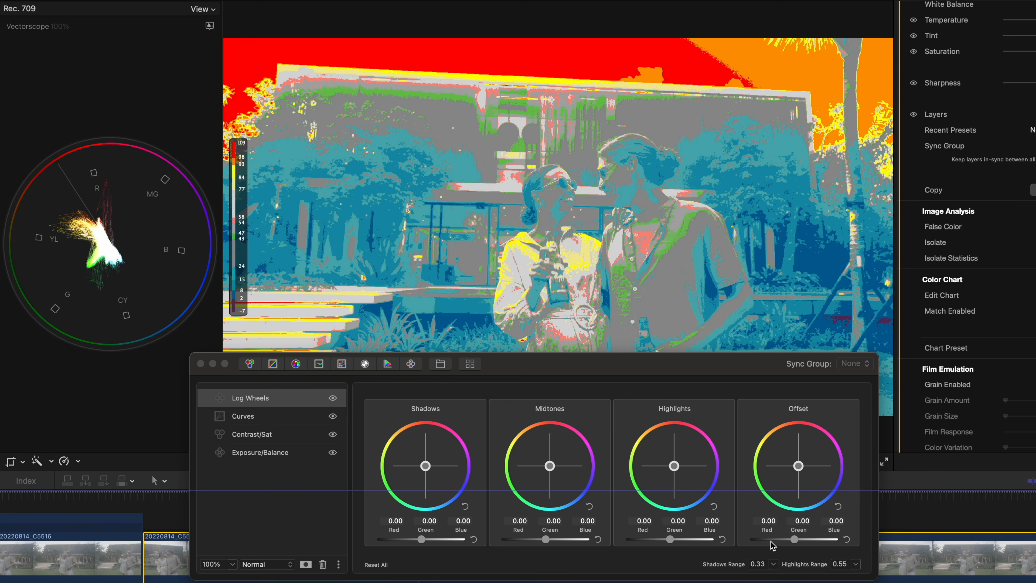
drag(671, 538, 648, 541)
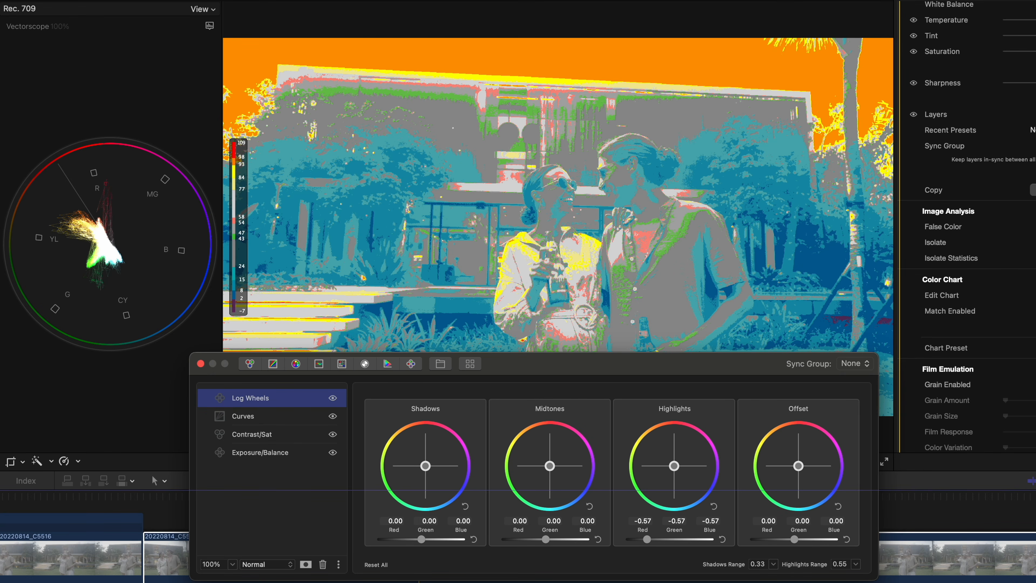
click(1035, 227)
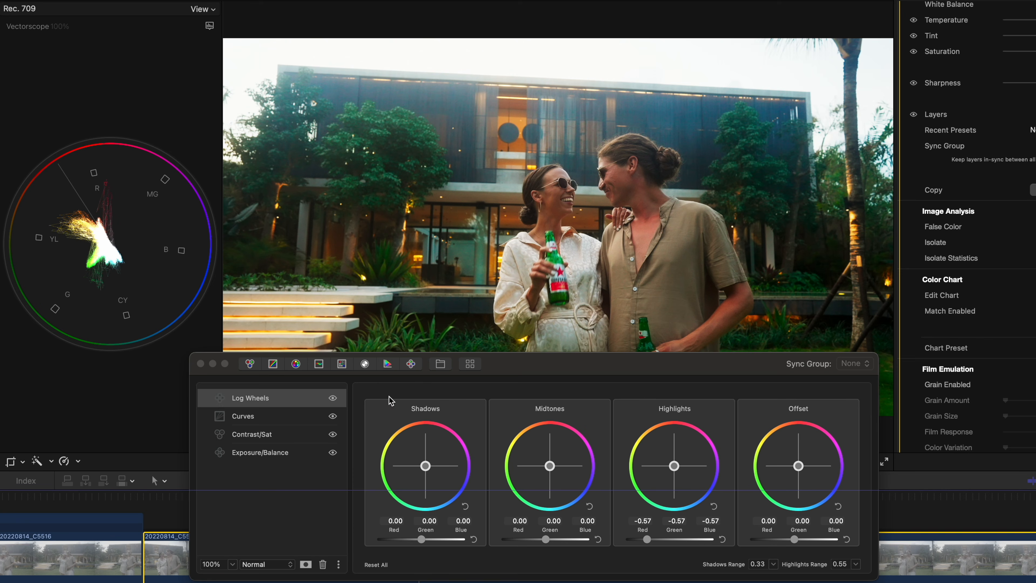
- Toggle the Log Wheels layer's visibility to compare the highlights before and after
click(334, 401)
click(333, 398)
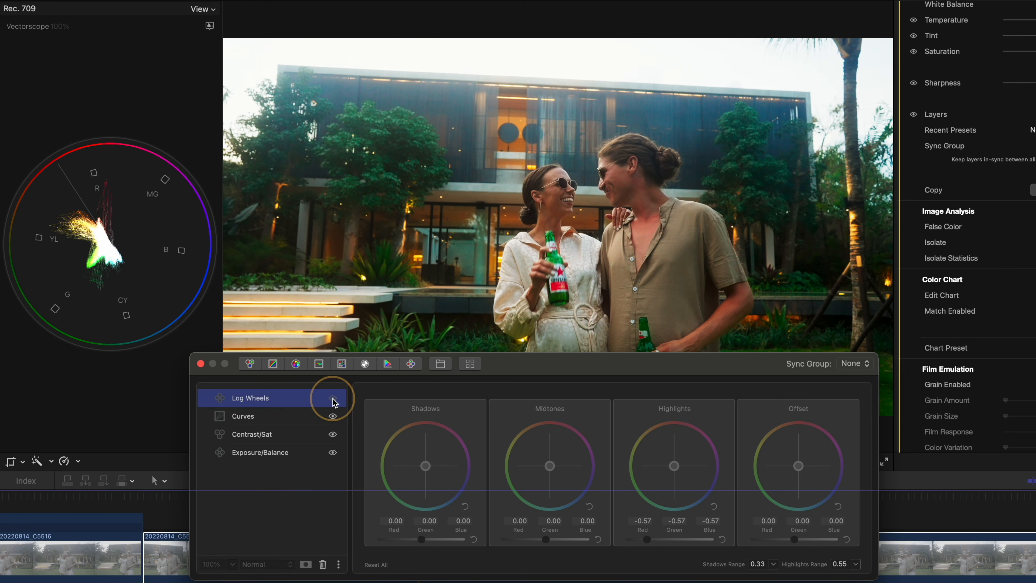
click(333, 398)
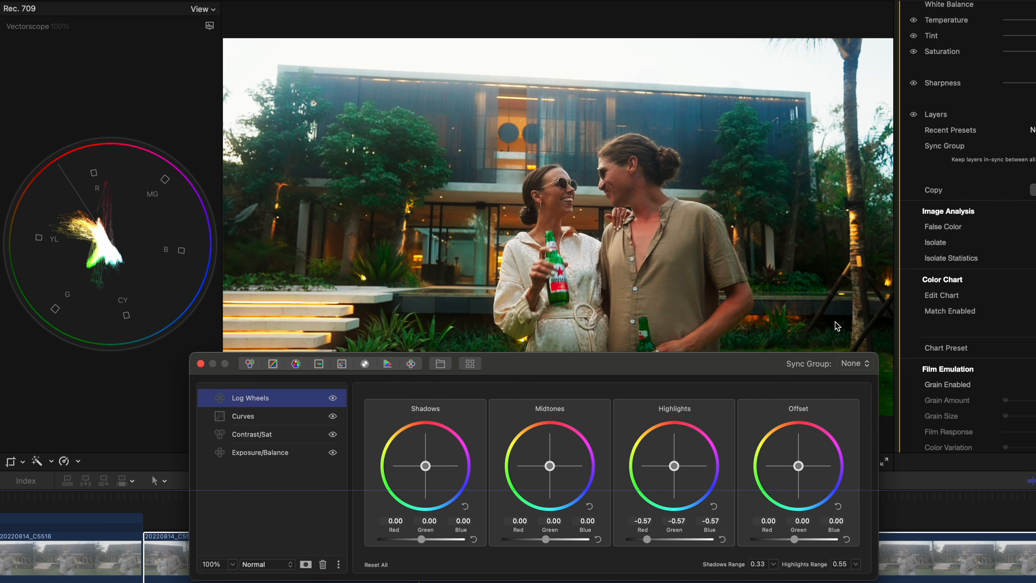
- Raise the Log Wheels Shadows to 0.40, checking the exposure with False Color
drag(421, 539, 426, 539)
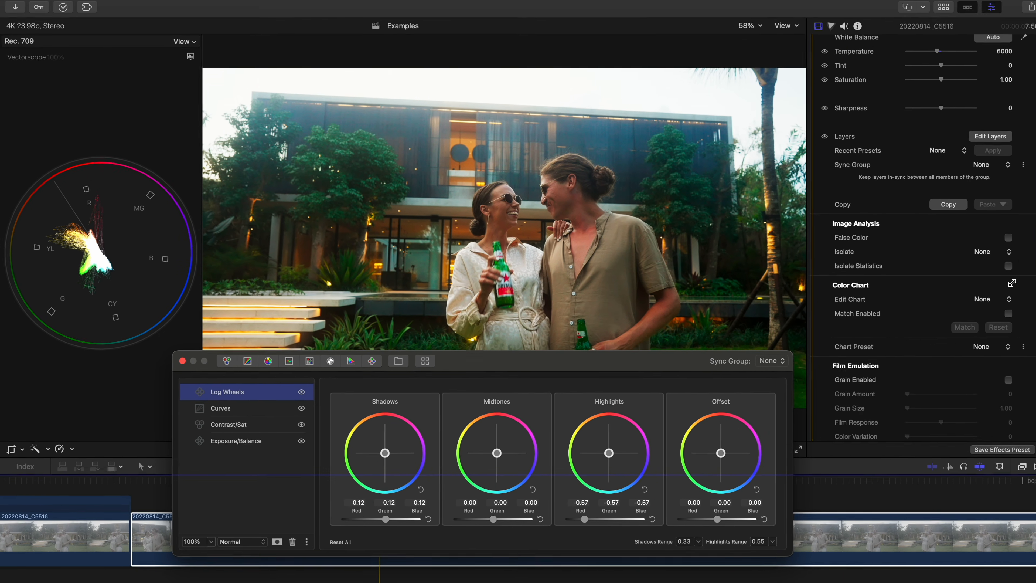
click(1011, 237)
drag(387, 520, 394, 518)
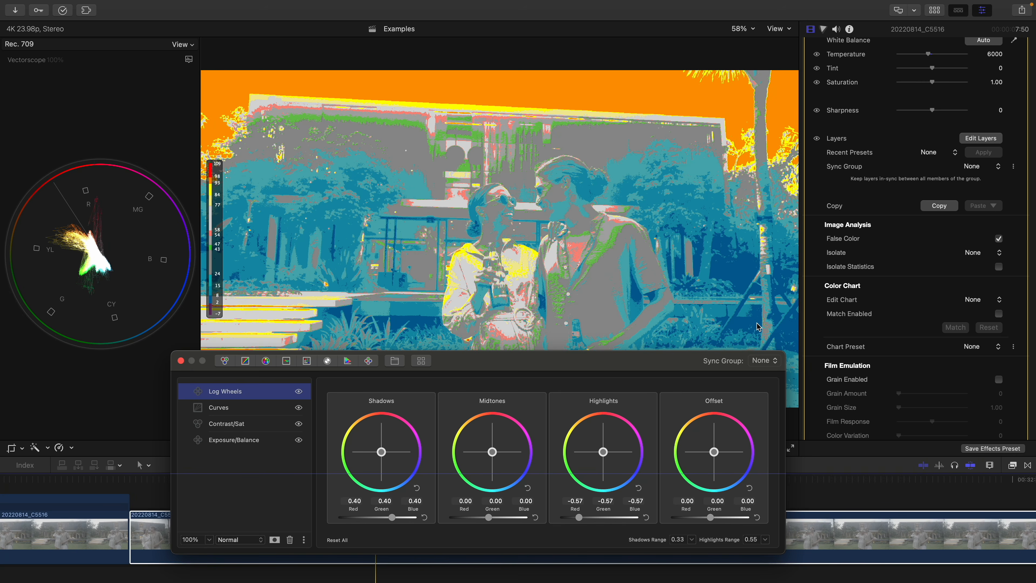
click(999, 239)
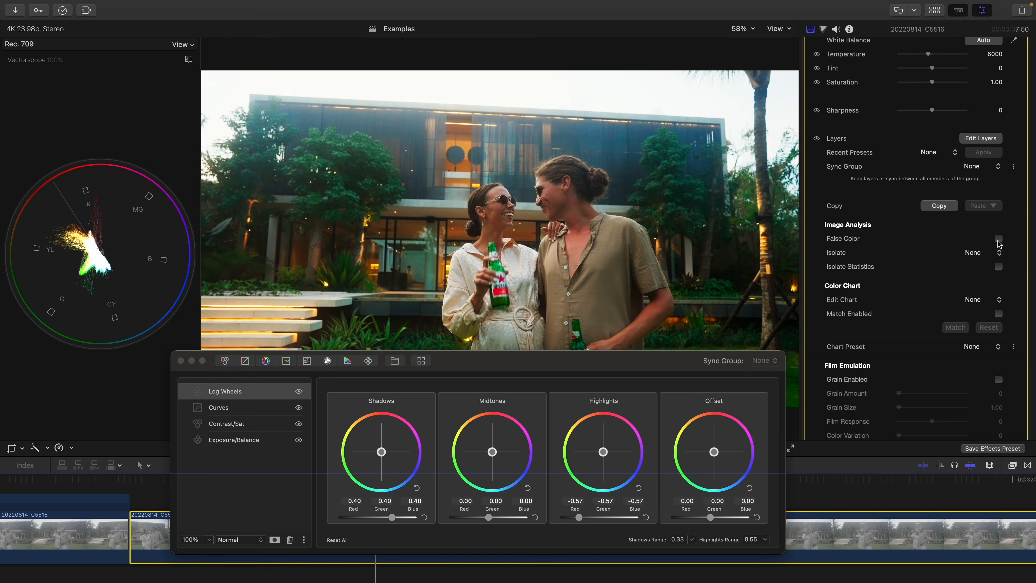
right_click(262, 392)
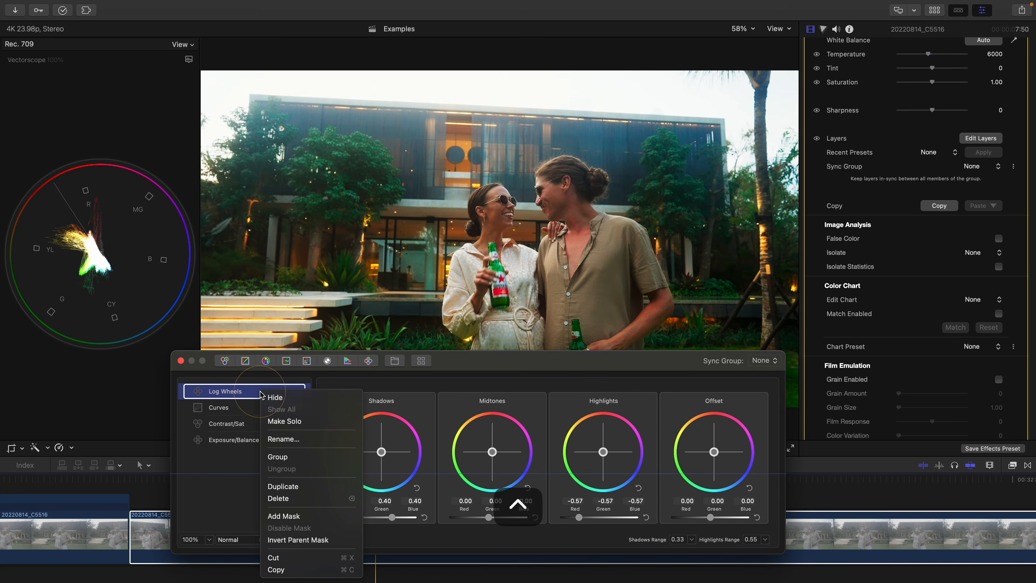
click(292, 440)
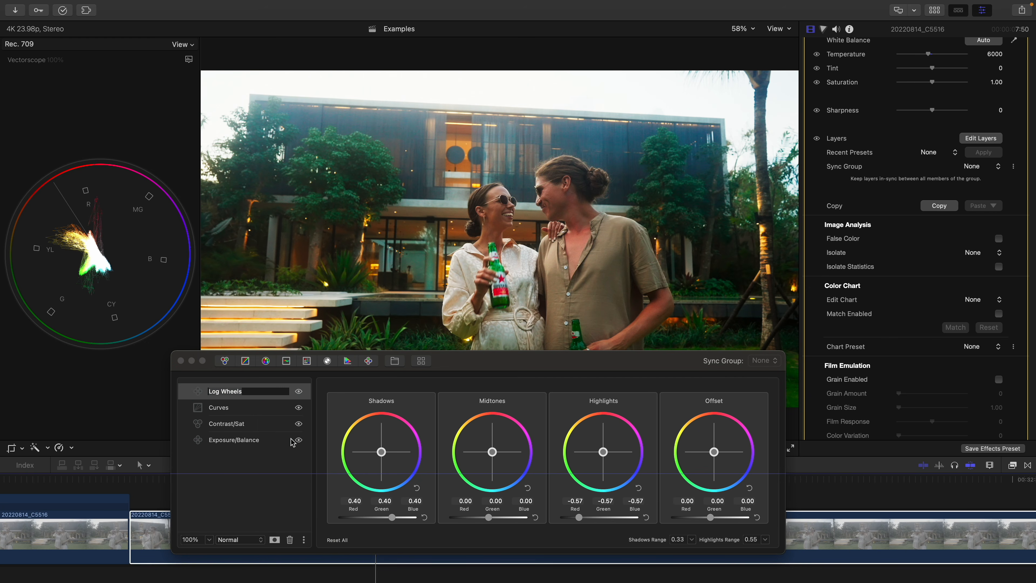
key(space)
key(space)
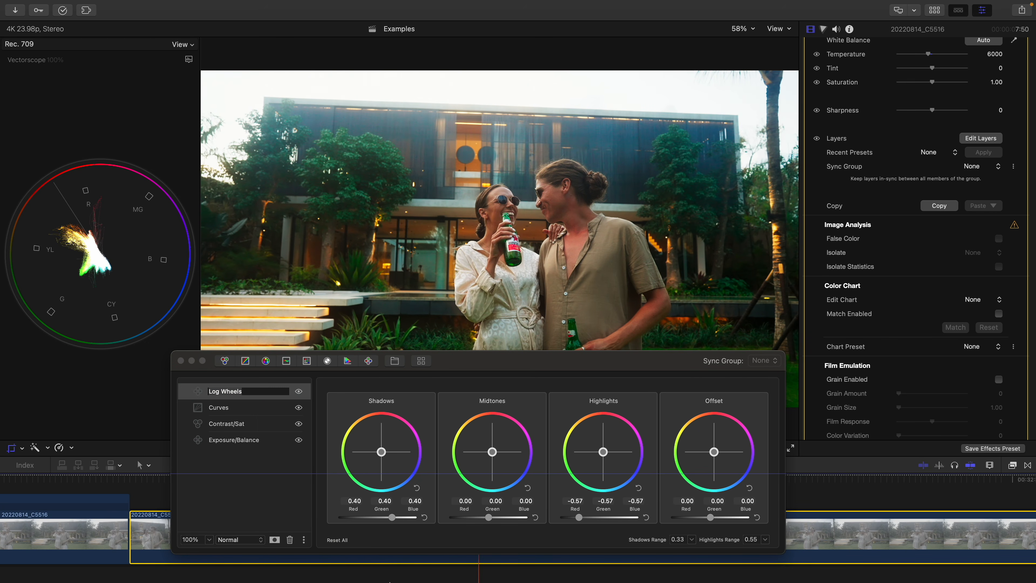
click(367, 572)
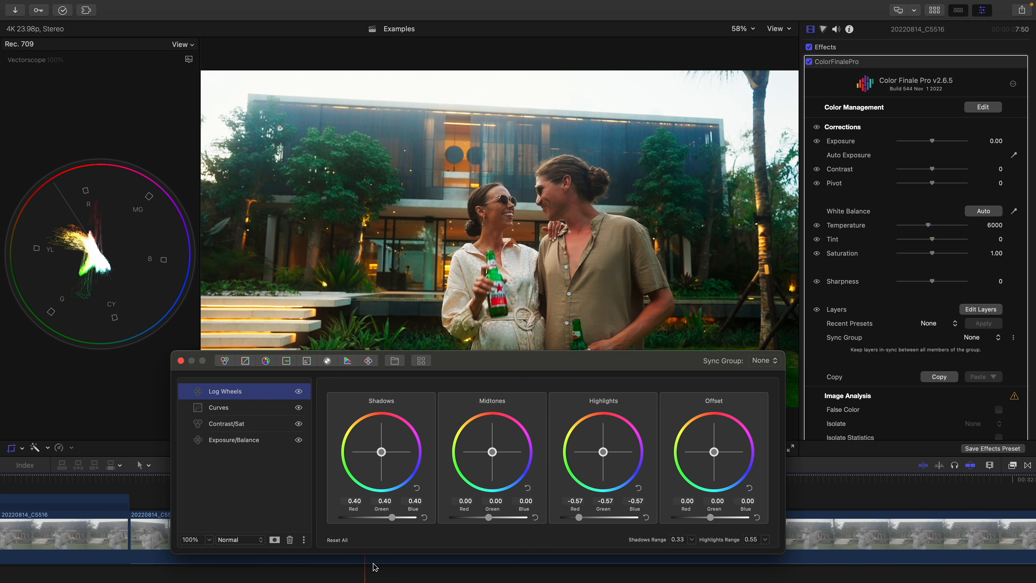
click(372, 563)
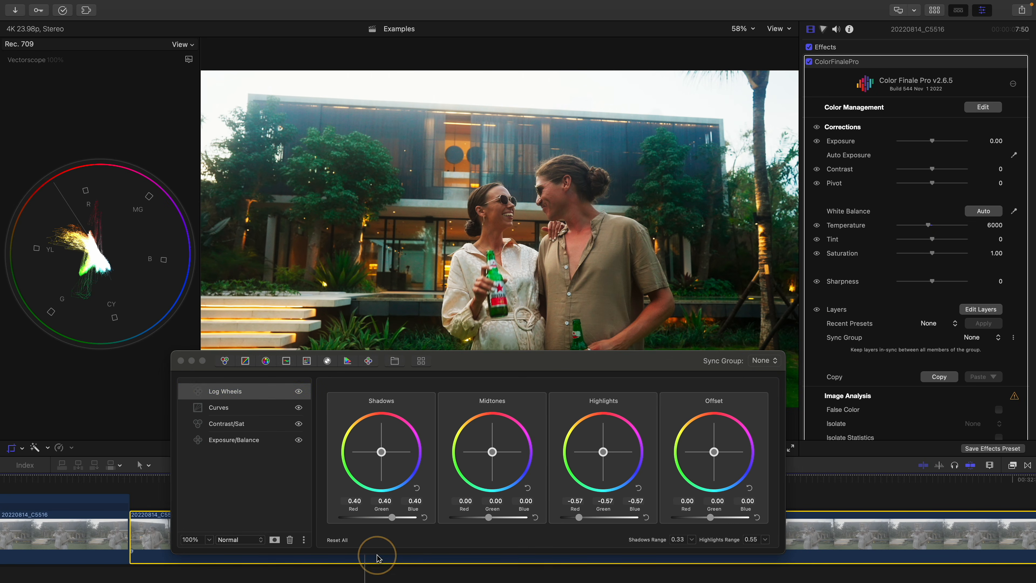
- Rename the Log Wheels layer as Clipping Adjustment
click(263, 392)
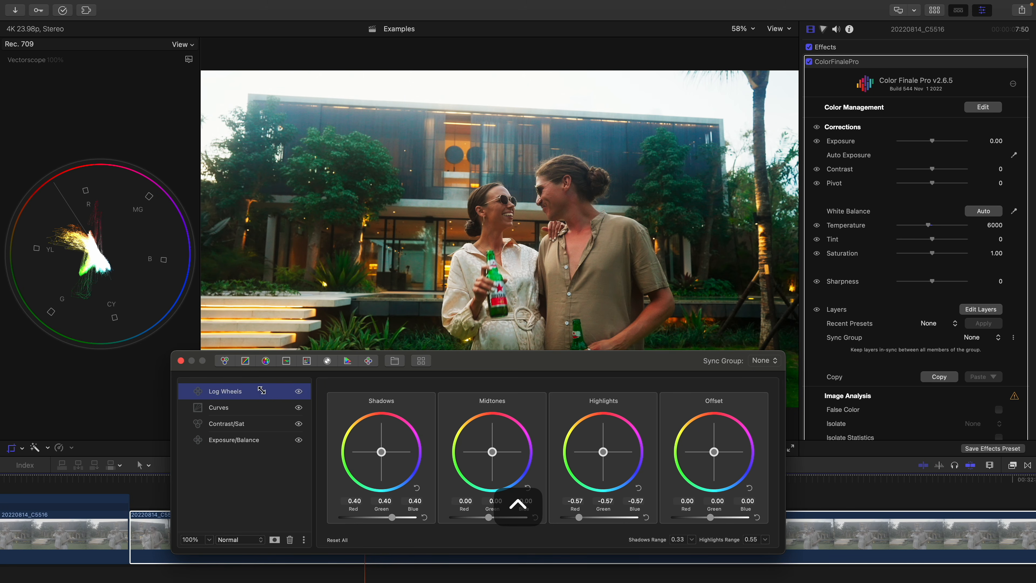
ctrl+click(263, 390)
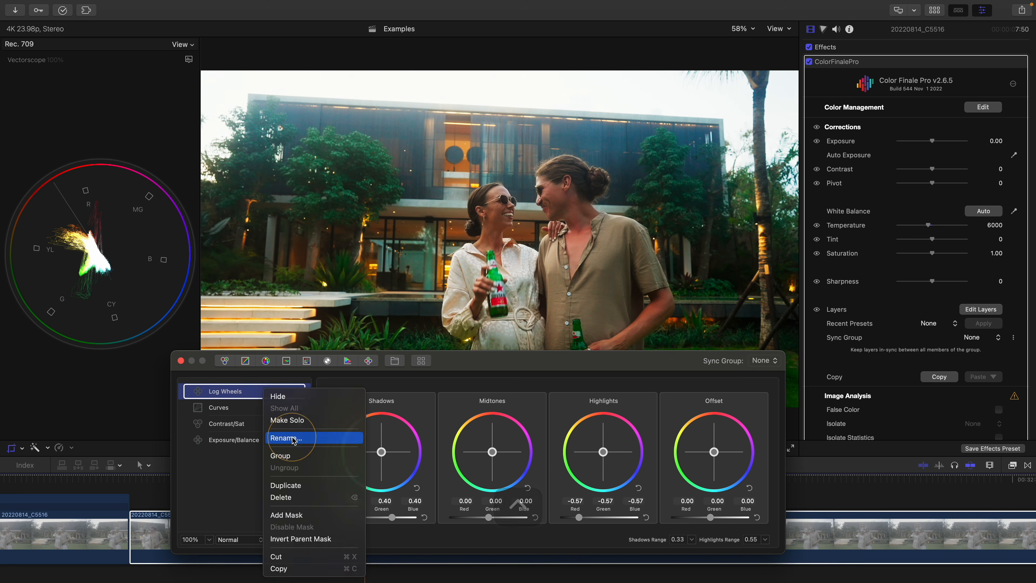
click(294, 439)
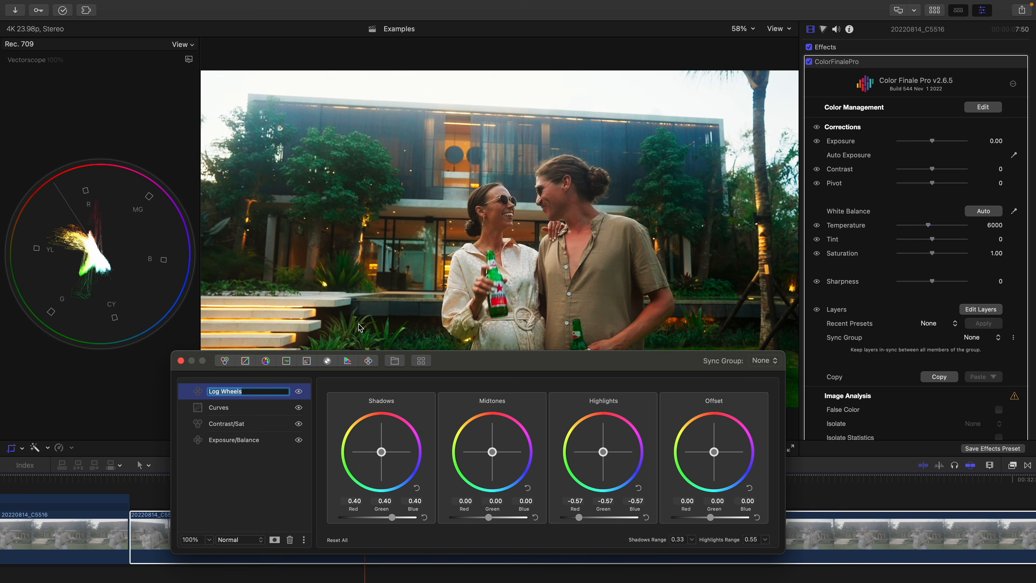
text(Clipping Adjustment)
key(Return)
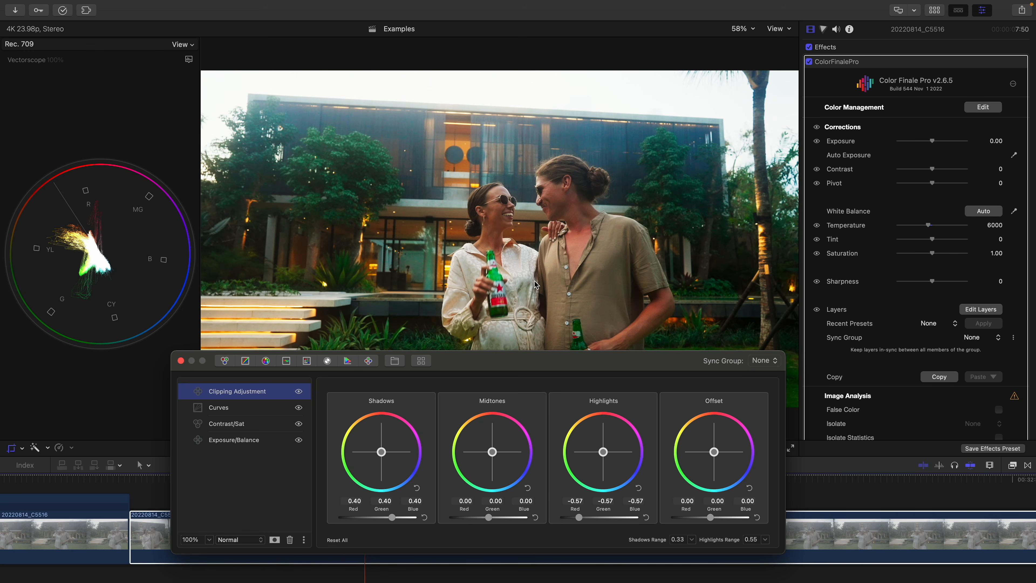
- Add a Six Vectors layer and set its green vector to Hue 0.315 and Saturation -0.212
drag(541, 369, 638, 373)
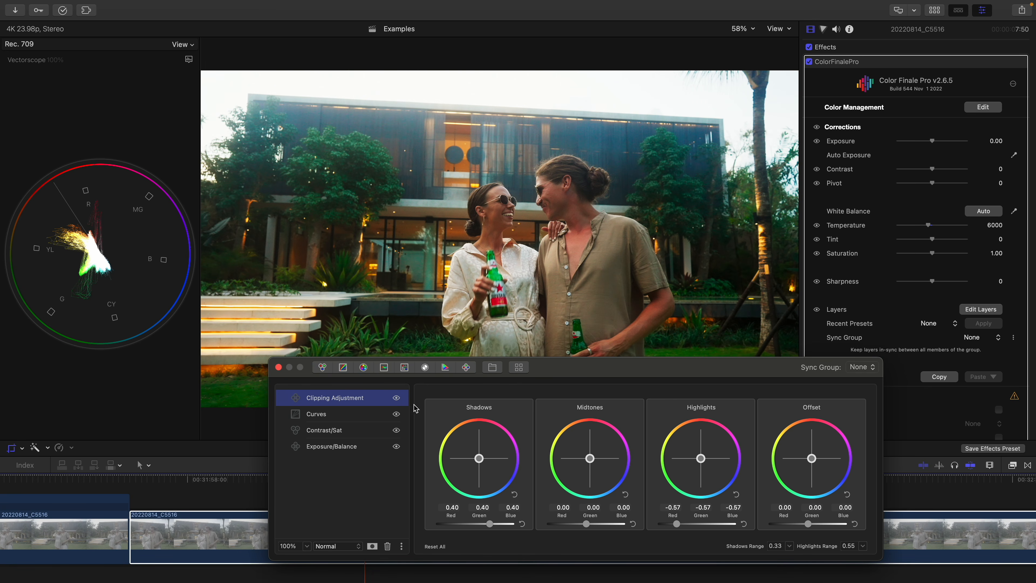
click(363, 367)
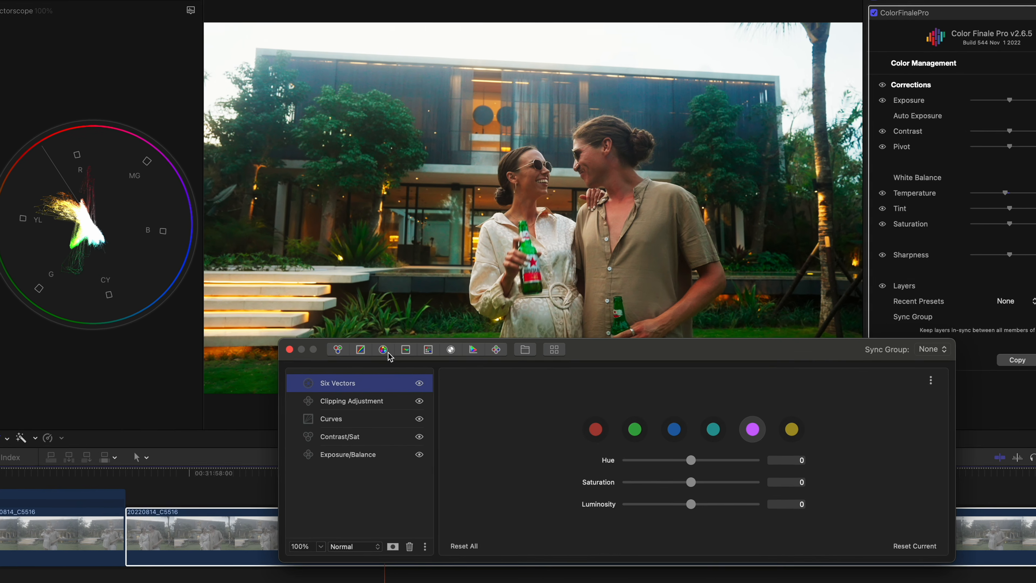
click(643, 427)
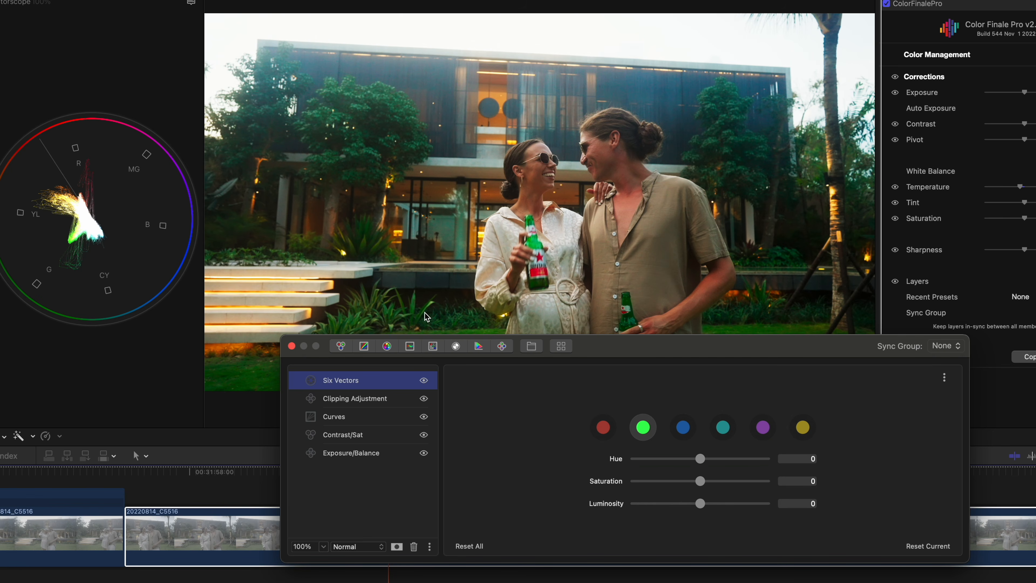
drag(627, 358, 634, 372)
click(649, 442)
drag(712, 499, 688, 500)
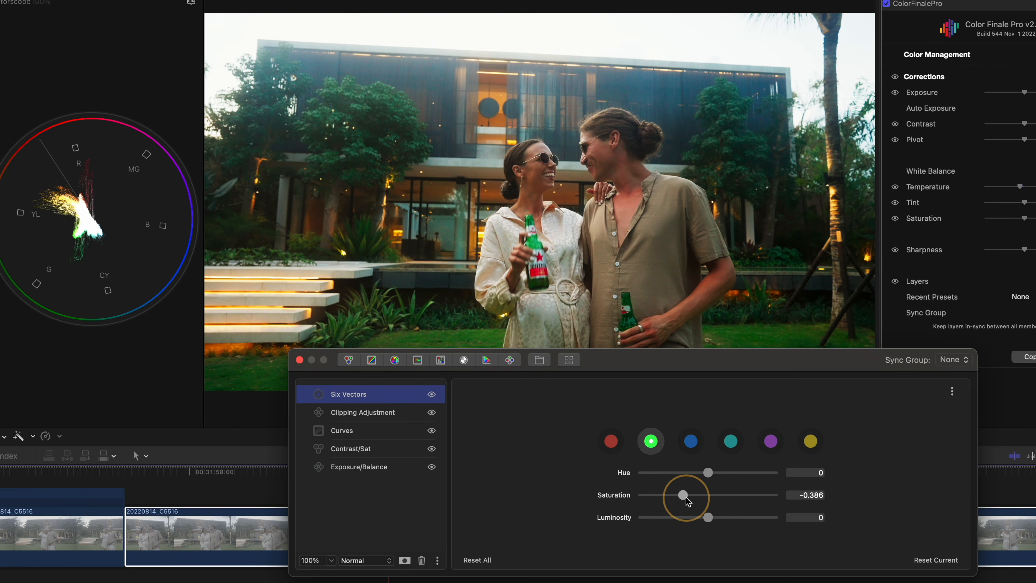
mouse_move(687, 500)
mouse_down()
mouse_move(712, 497)
mouse_move(698, 476)
mouse_move(736, 464)
mouse_move(698, 497)
mouse_up()
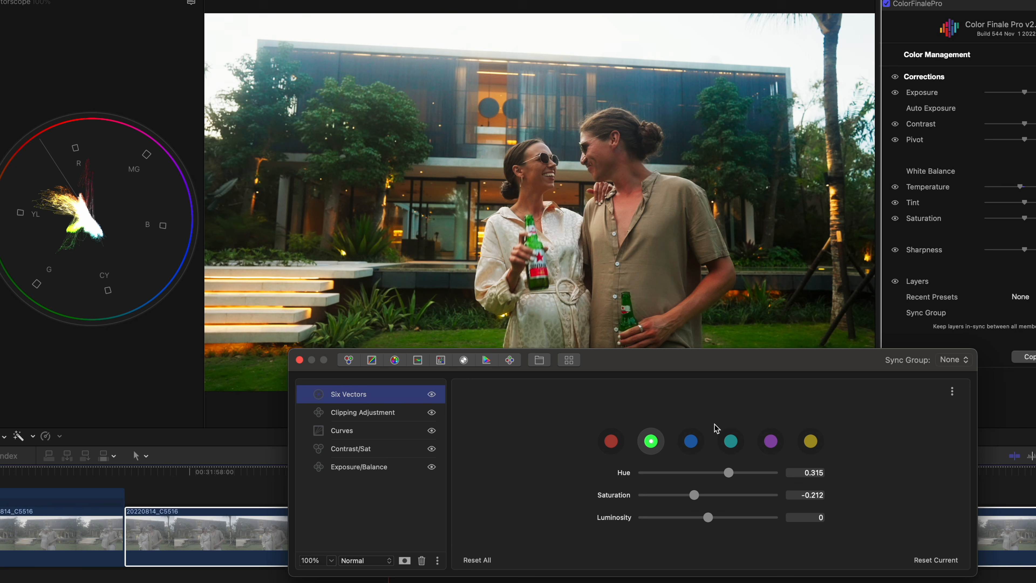
- Set the green vector's Hue to -0.325, Saturation to -0.544 and Luminosity to -0.288
double_click(624, 496)
drag(728, 472, 655, 497)
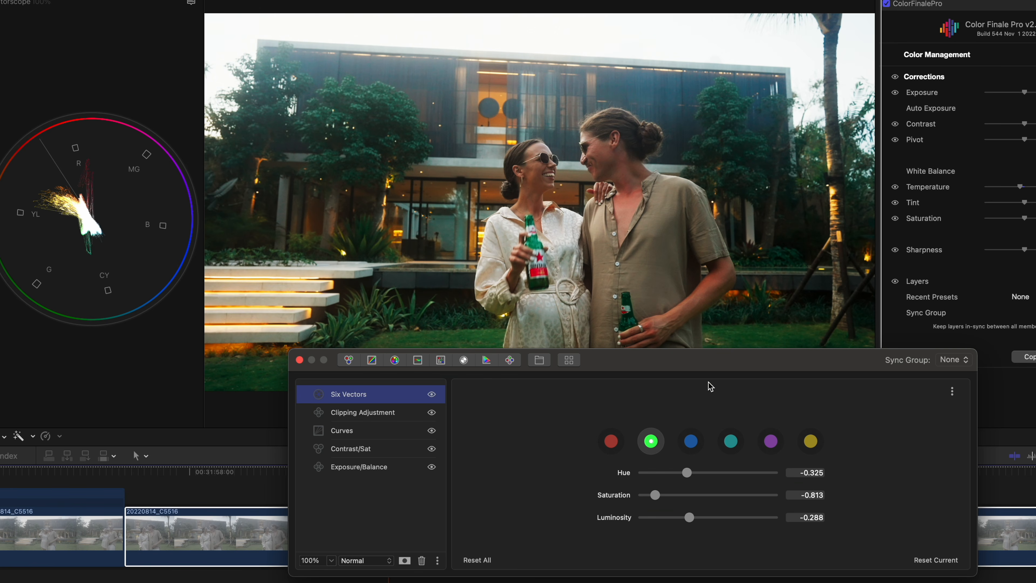
key(super+z)
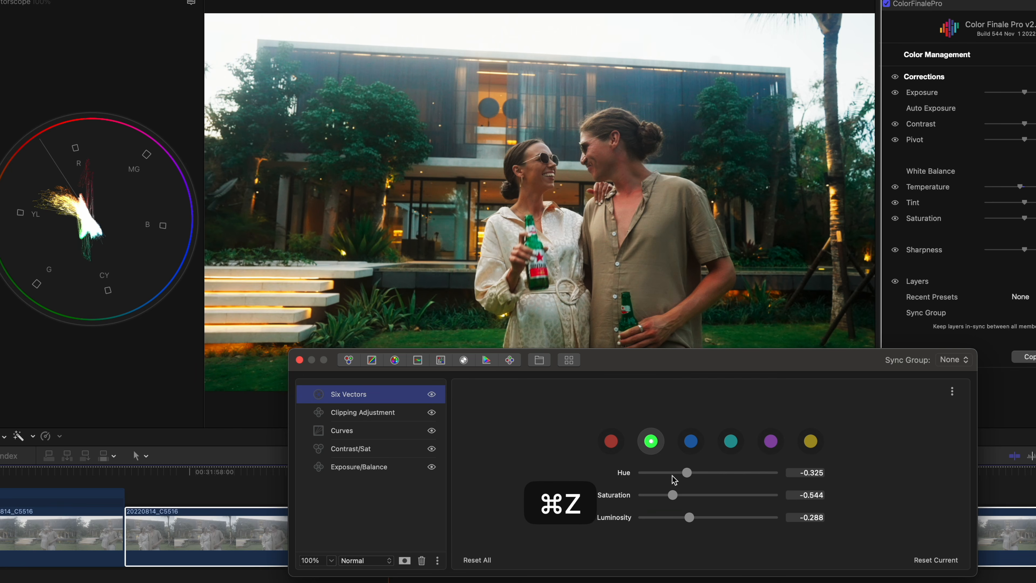
- Compare the greens by undoing and redoing the green vector's adjustments, and set its Saturation to -0.455
key(super+z)
key(super+z)
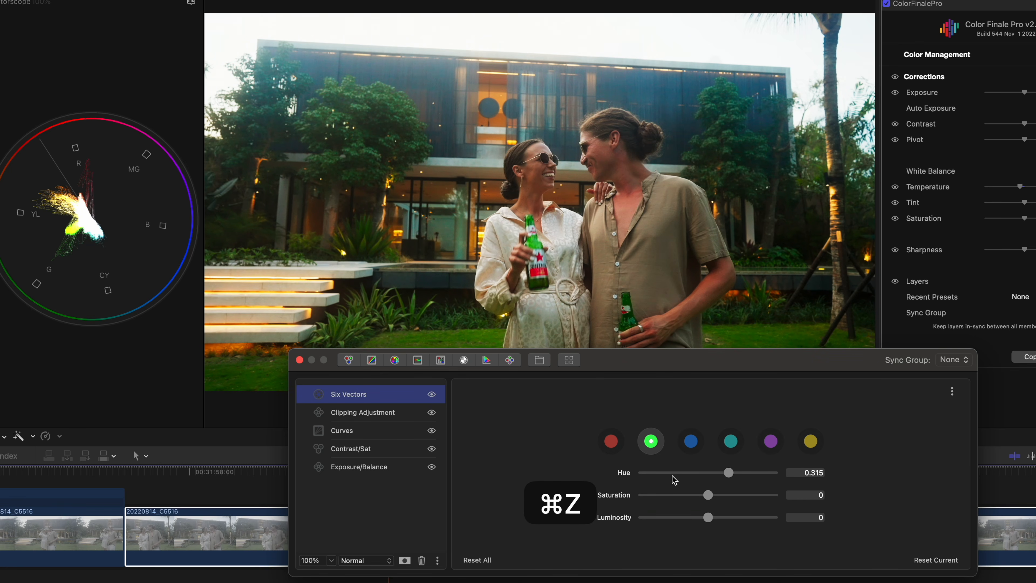
key(shift+super+z)
key(shift+super+z)
key(shift+super+z)
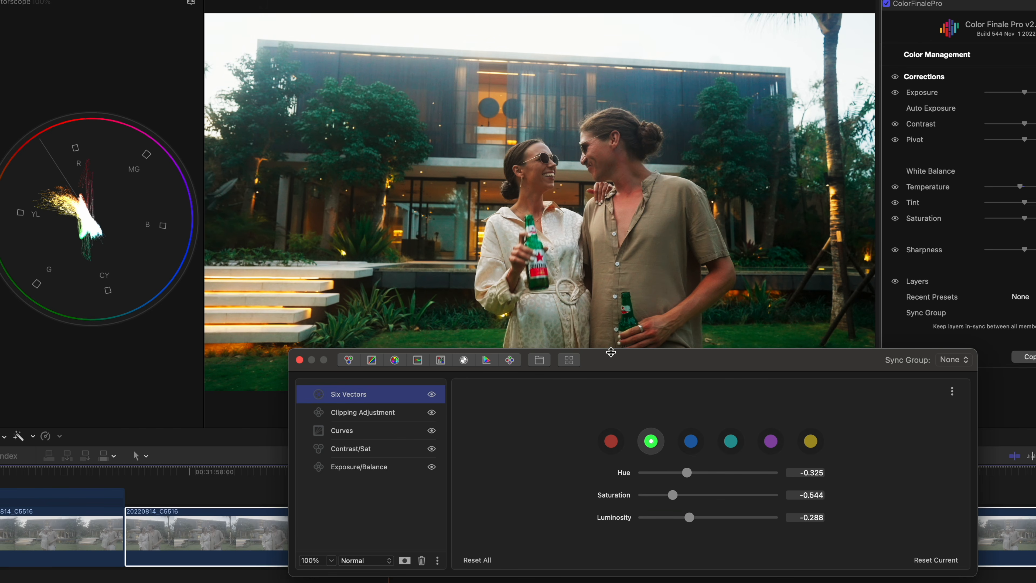
drag(675, 494, 684, 501)
- Set the blue vector's Hue to 0.118 and Saturation to -0.463
click(692, 444)
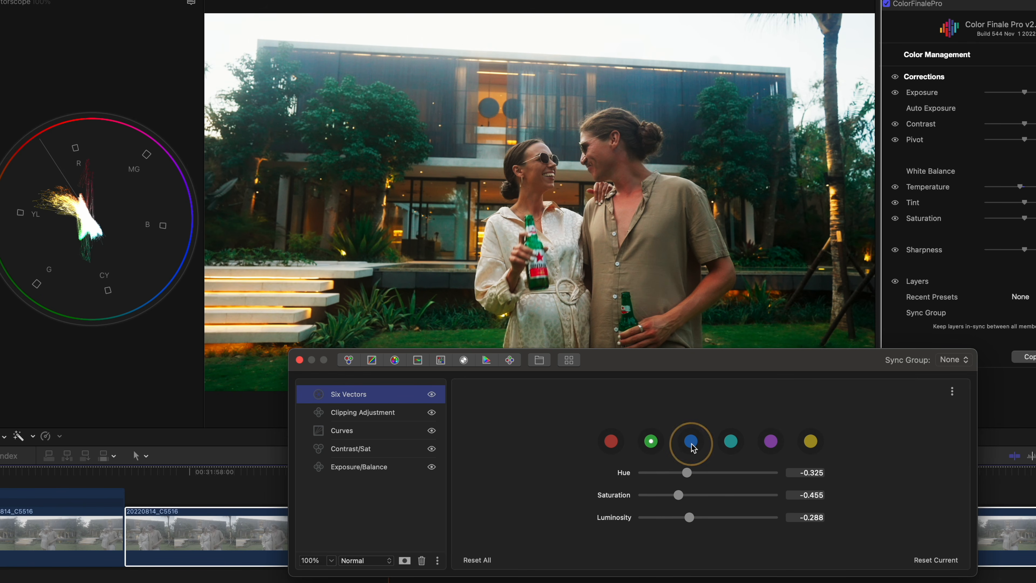
mouse_move(708, 472)
mouse_down()
mouse_move(728, 474)
mouse_move(694, 474)
mouse_up()
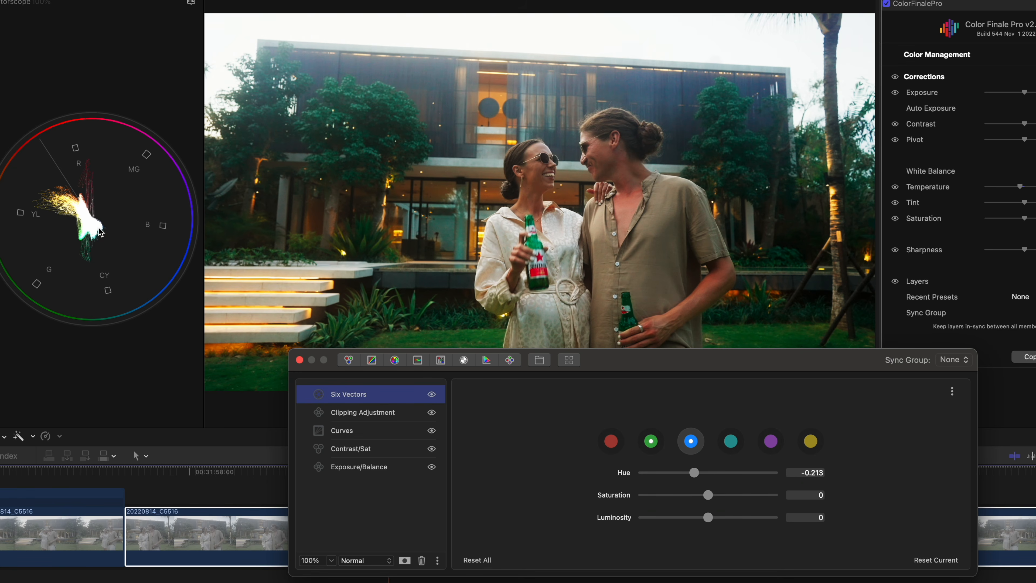
drag(694, 473, 715, 472)
drag(710, 498, 678, 494)
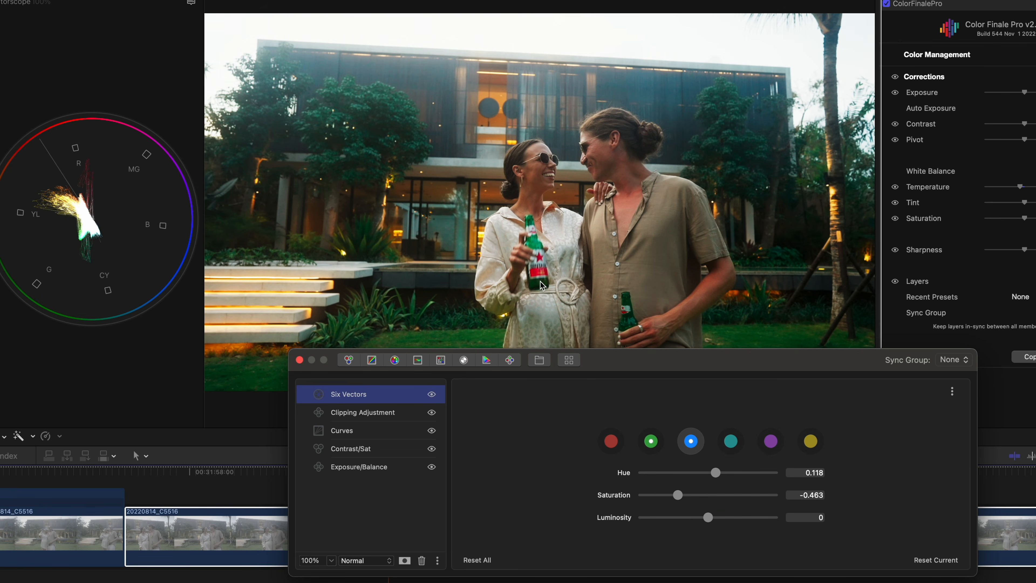
- Close the layer editor and review other frames of the clip, ending where the woman holds the bottle up
click(299, 360)
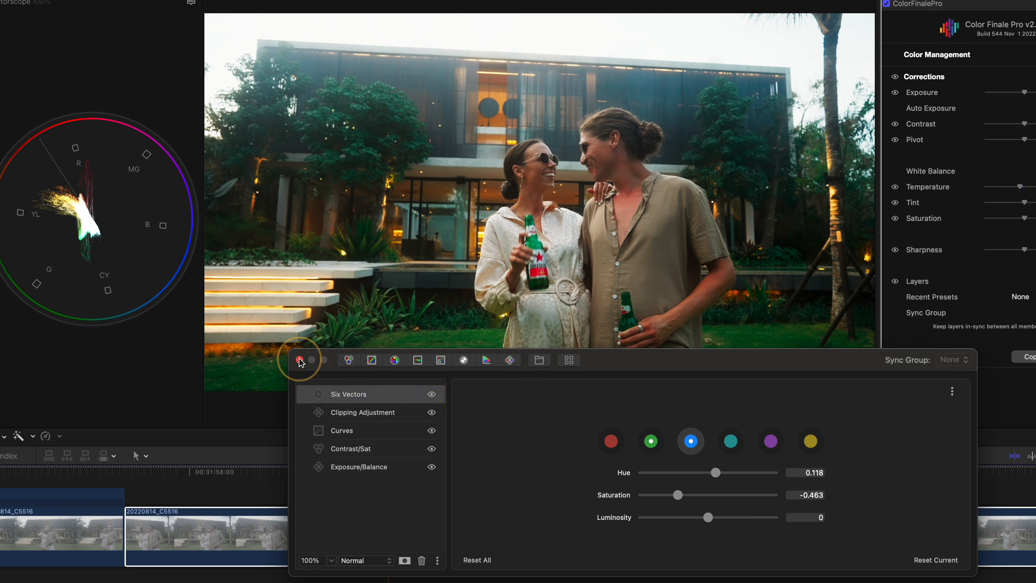
click(339, 488)
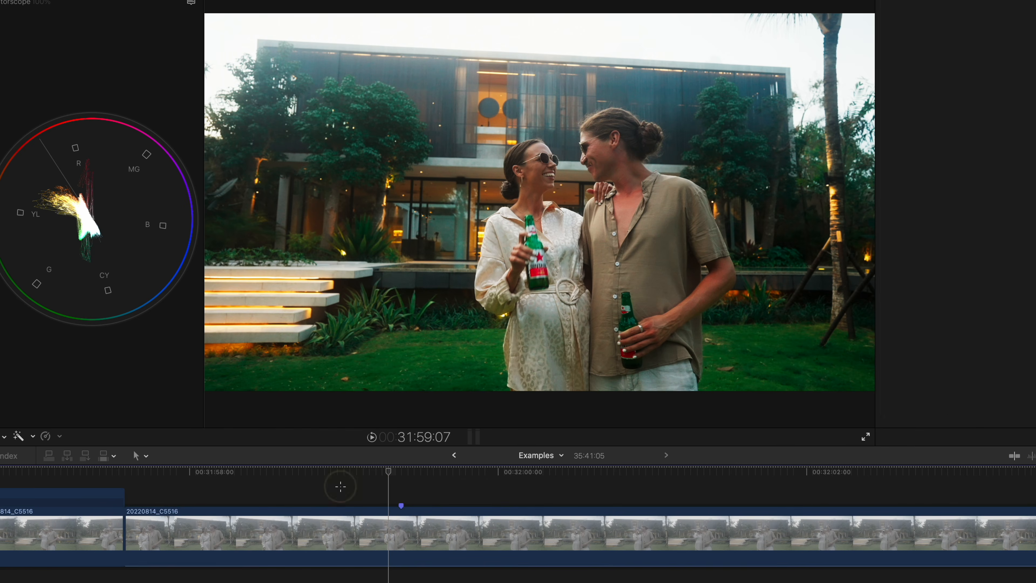
click(406, 542)
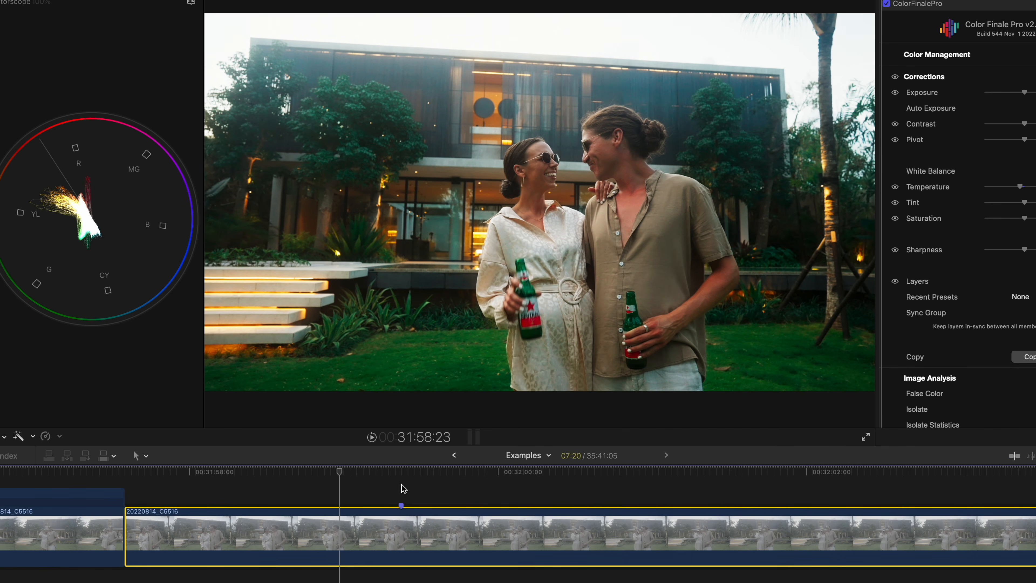
click(413, 483)
key(c)
drag(404, 476, 449, 478)
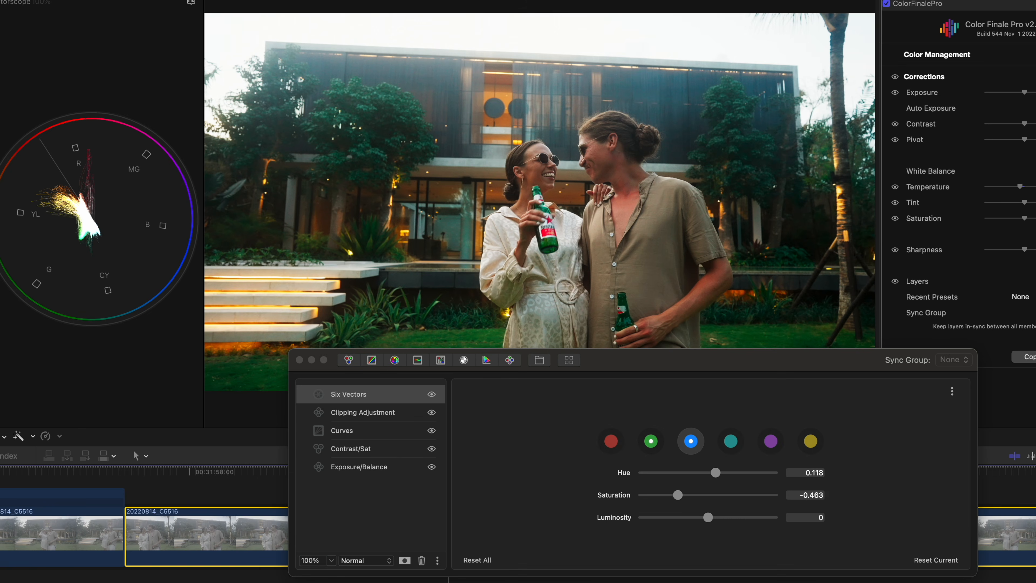
- Try the red vector's Saturation at -1 and reset it to its default
click(613, 443)
drag(708, 495, 584, 496)
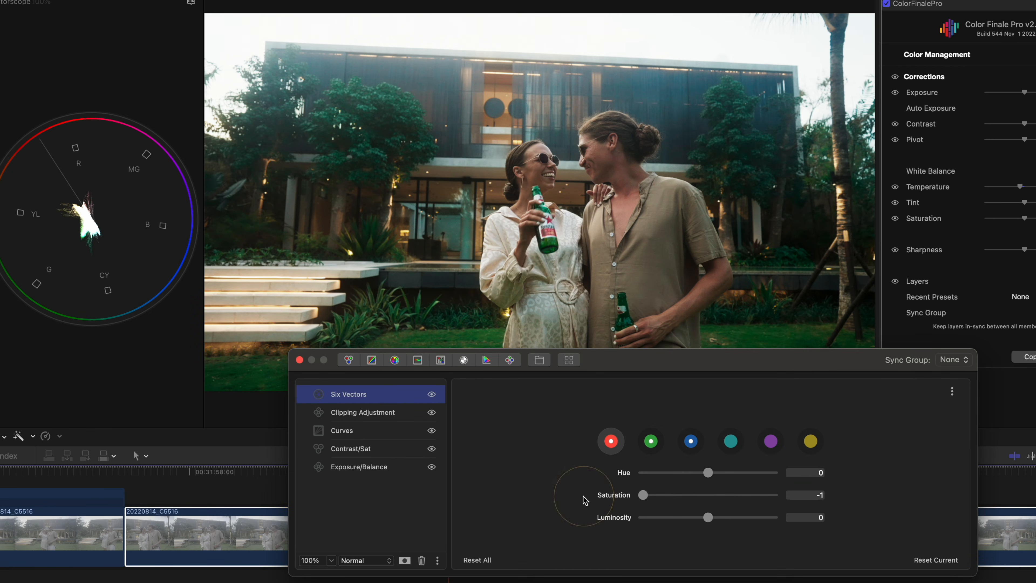
double_click(614, 493)
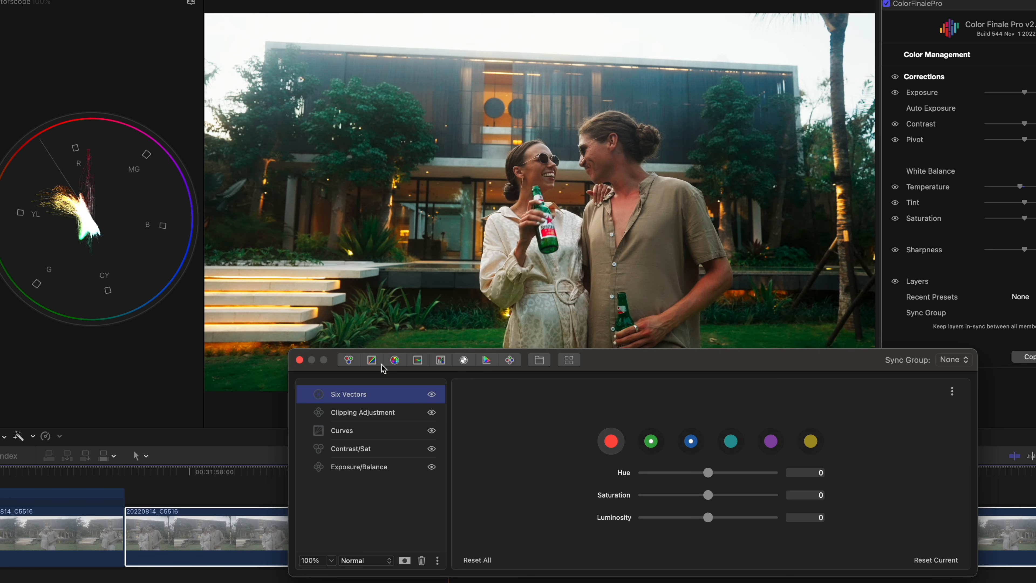
- Add an HSL Curves layer, choose Hue vs Sat, and try to sample the beer bottle's color in the picture
click(420, 362)
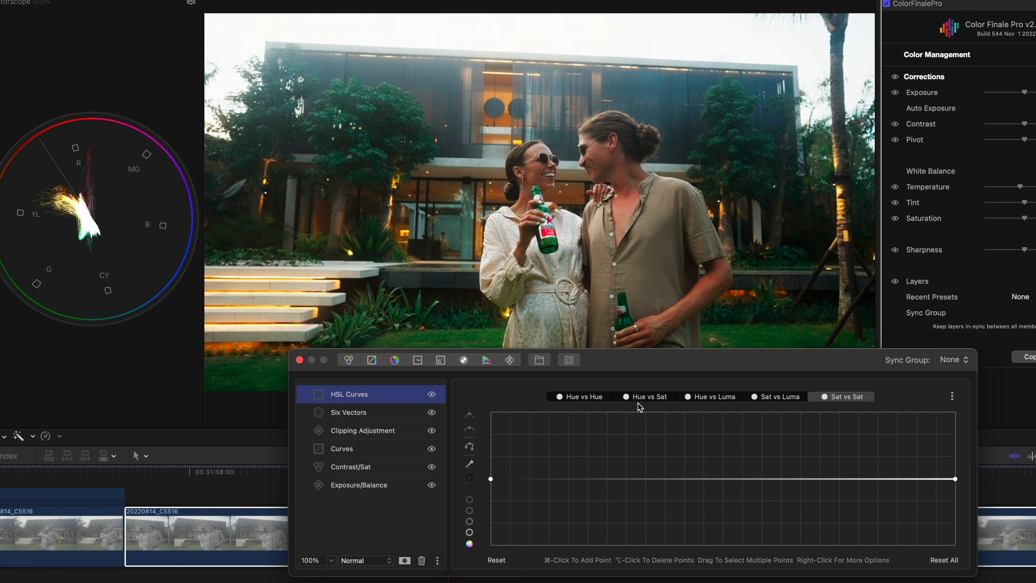
click(641, 399)
click(471, 463)
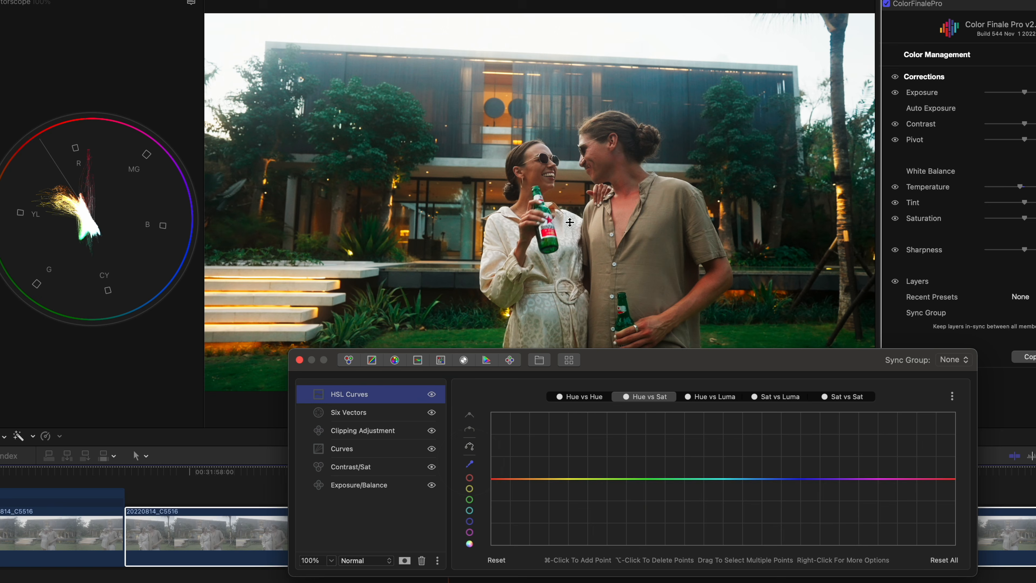
click(545, 238)
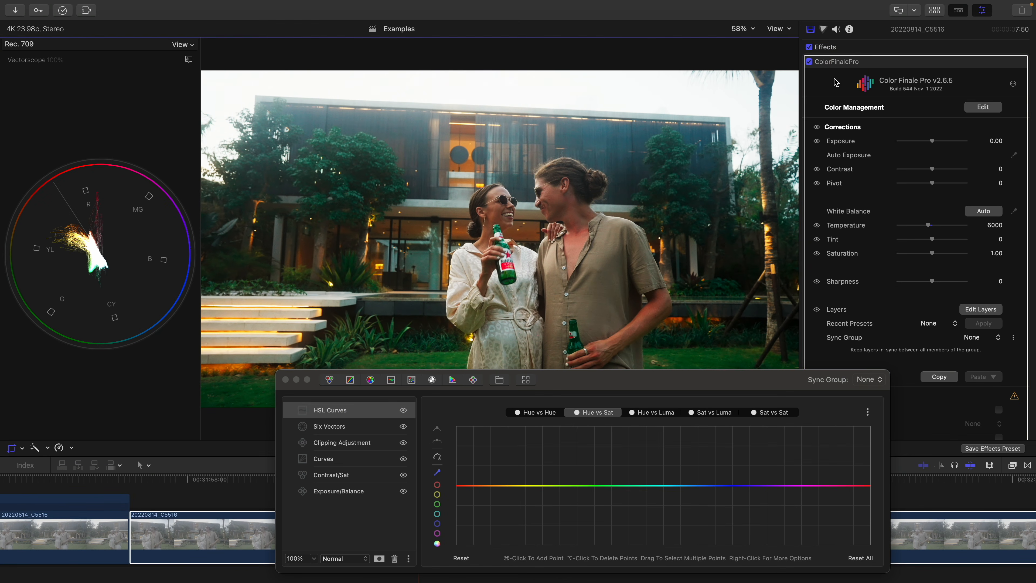
click(834, 82)
click(912, 546)
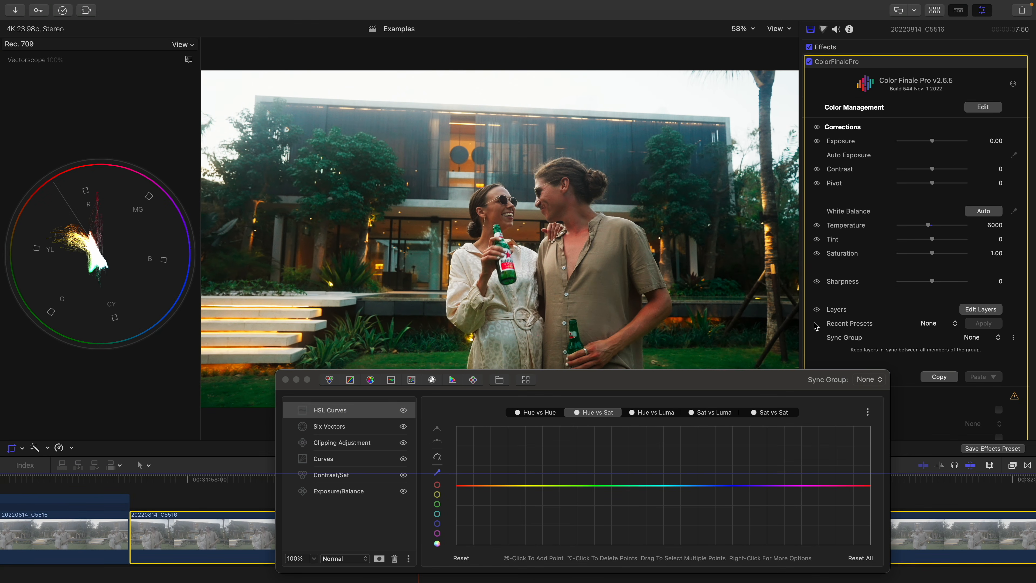
click(505, 267)
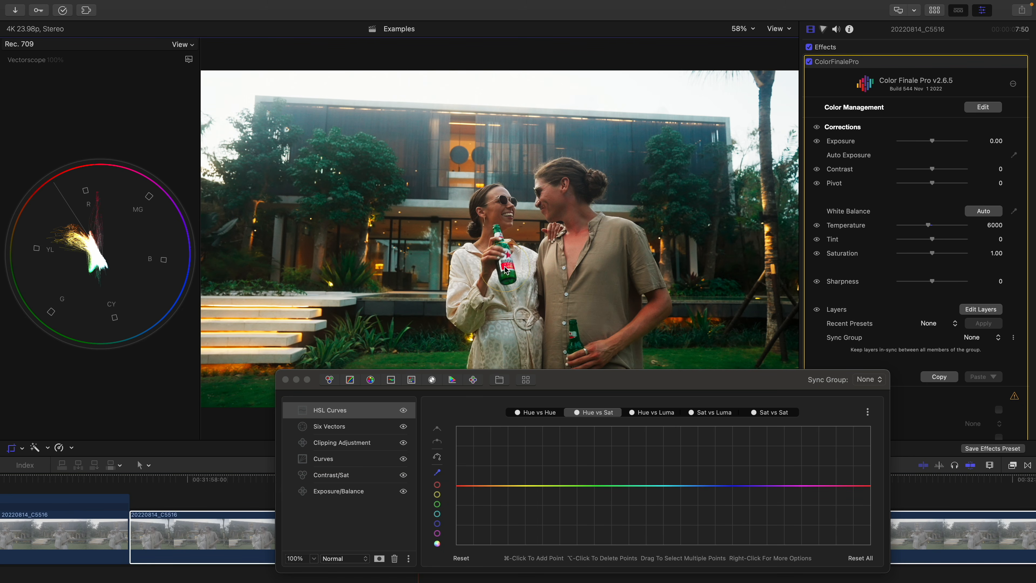
- Sample the red label of the raised bottle with the color picker on the Hue vs Hue curve
click(359, 427)
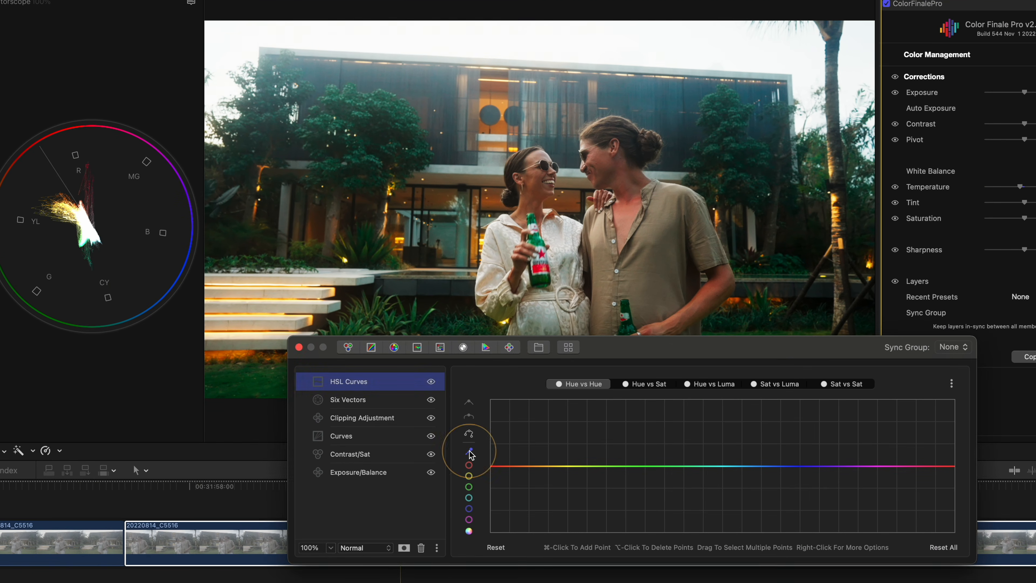
click(444, 459)
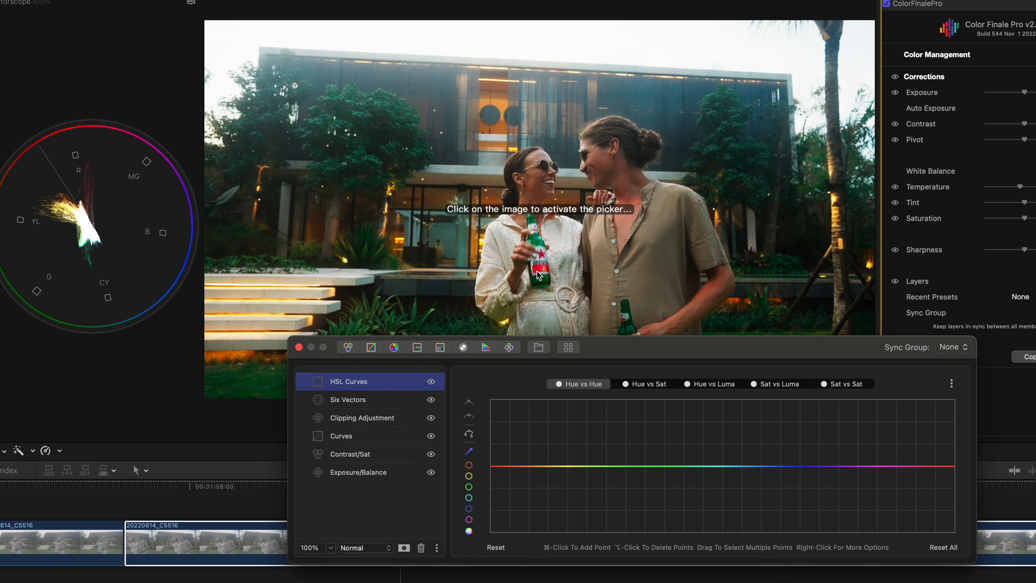
click(504, 295)
click(535, 269)
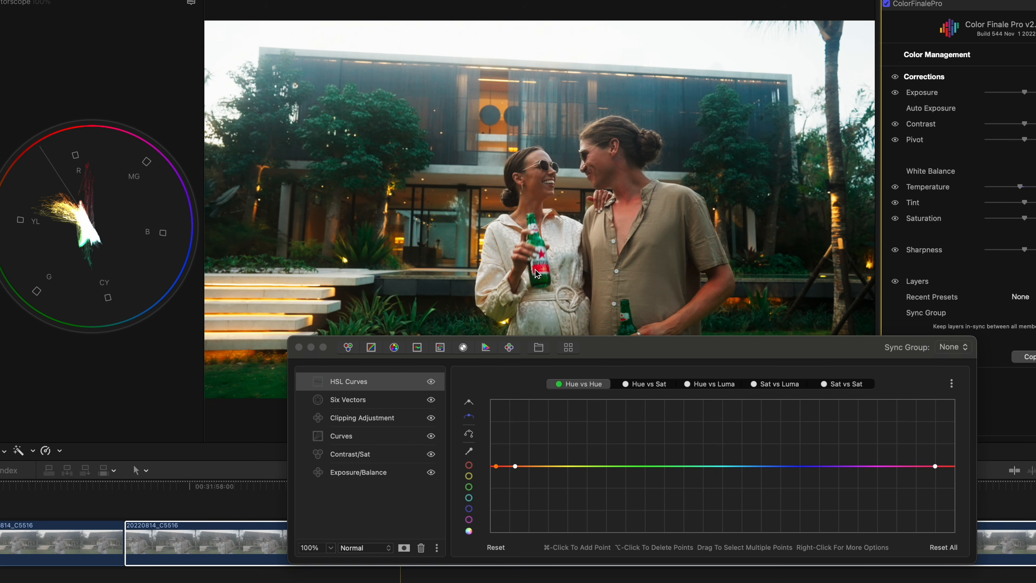
- Try shifting the red point on the Hue vs Hue curve between extra anchor points, and reset the curve
super+click(505, 466)
super+click(948, 466)
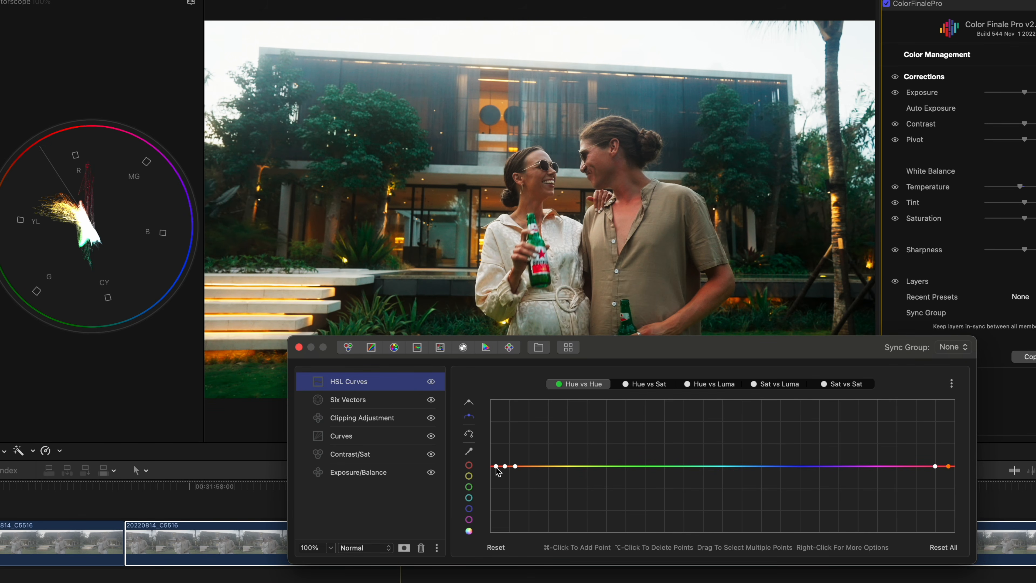
drag(495, 469, 497, 484)
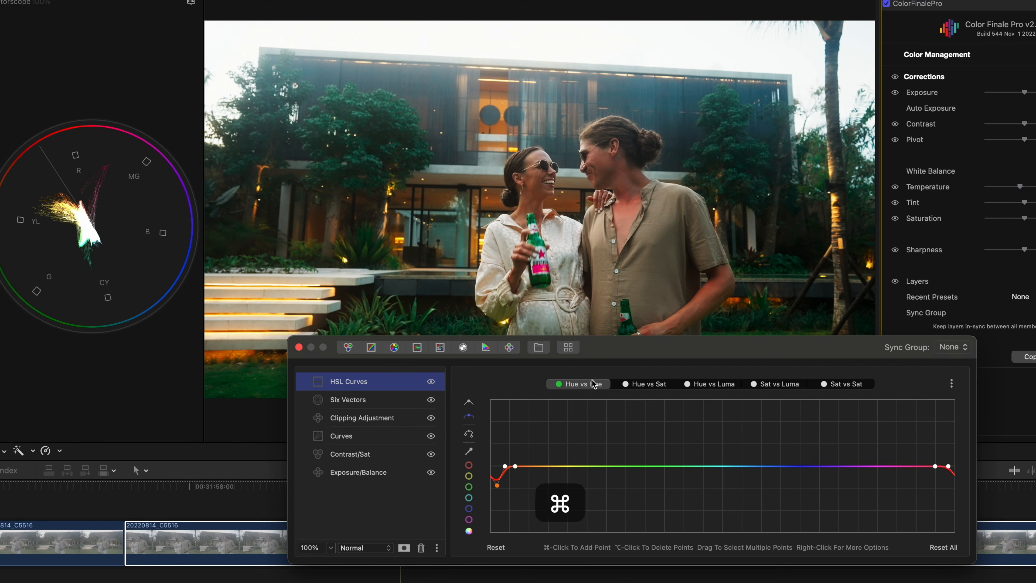
key(super+z)
key(super+z)
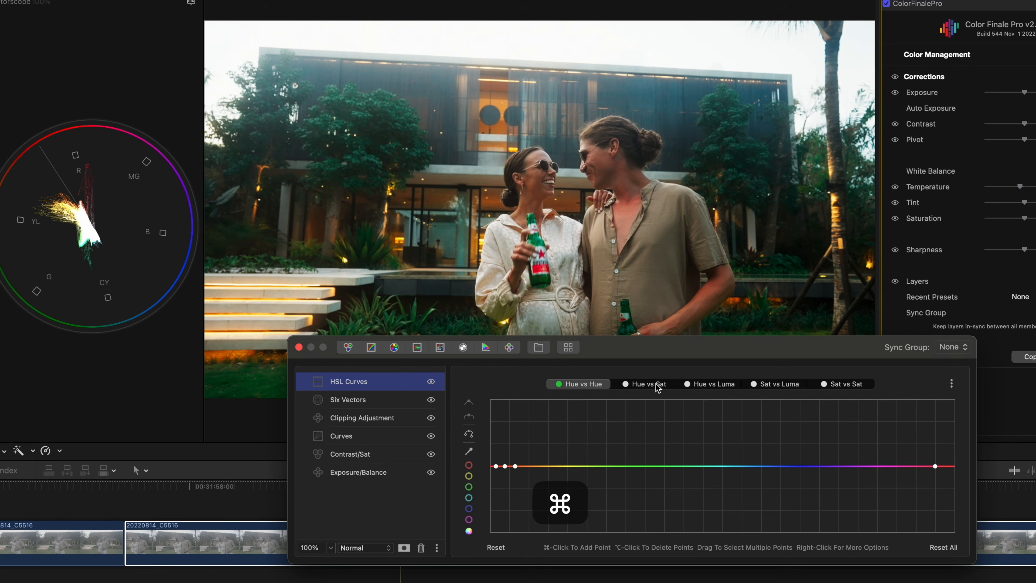
key(super+z)
click(495, 549)
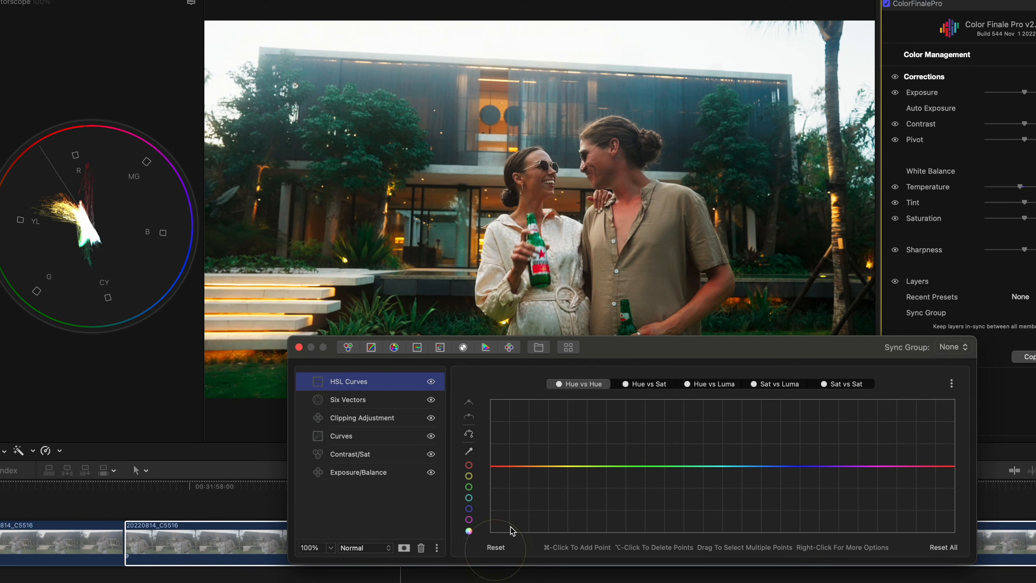
- Sample the raised bottle's red label on the Hue vs Sat curve and slightly lower the red point between added anchor points
click(643, 385)
click(469, 451)
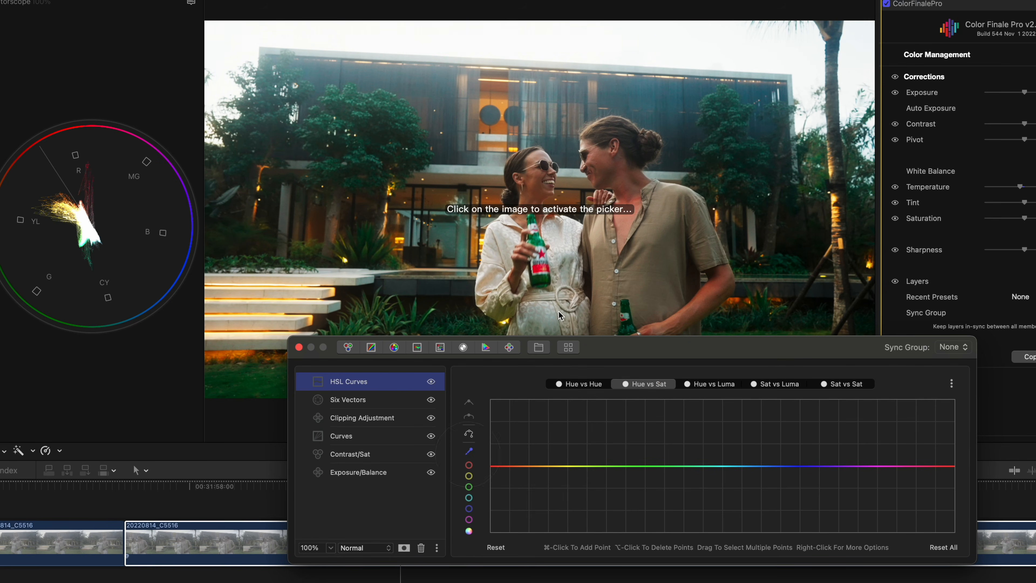
click(536, 269)
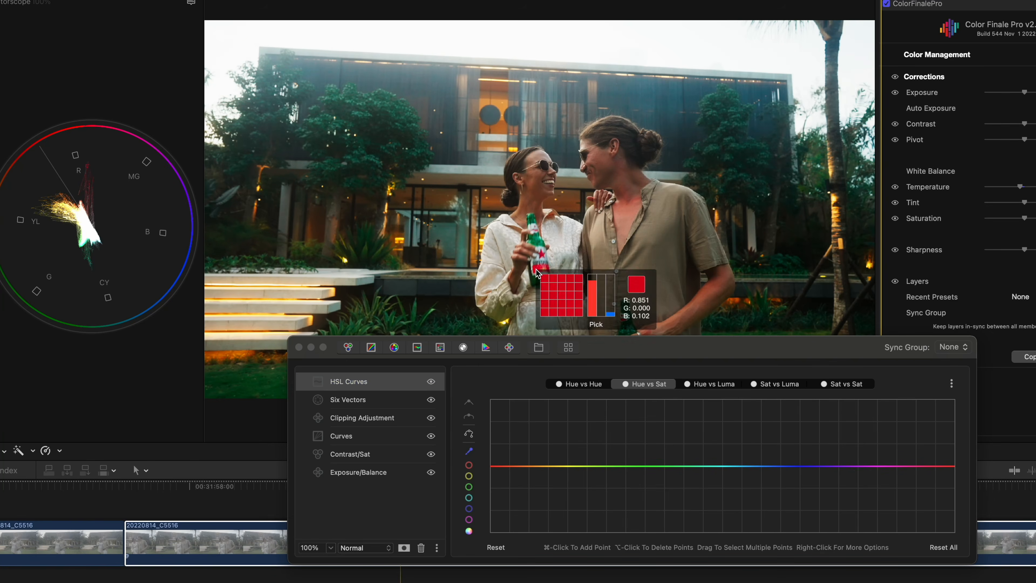
super+click(508, 466)
key(super+z)
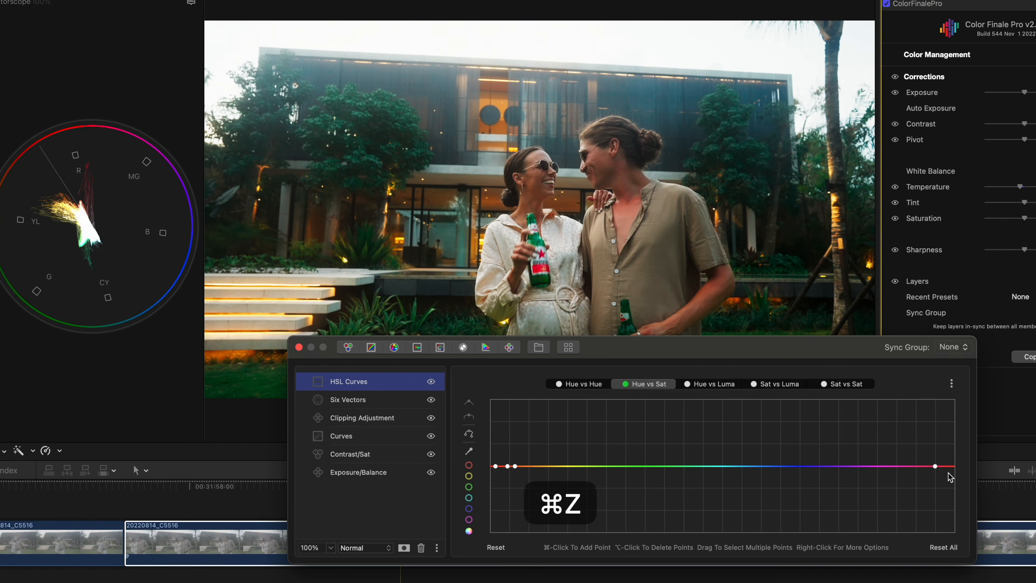
super+click(948, 466)
mouse_move(494, 467)
mouse_down()
mouse_move(494, 522)
mouse_move(492, 474)
mouse_up()
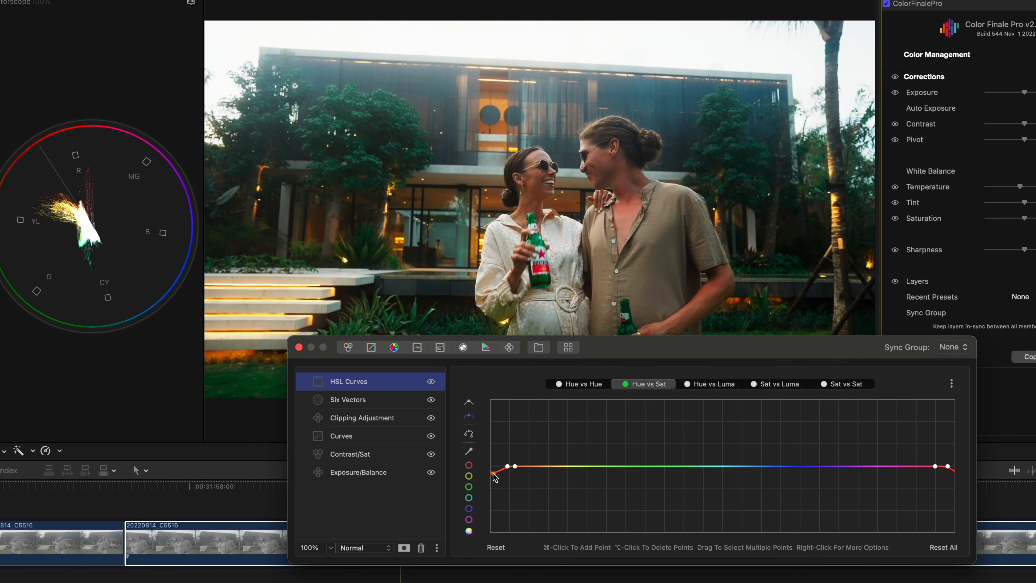
- Rename the Six Vectors layer as Color Adjustment
click(372, 402)
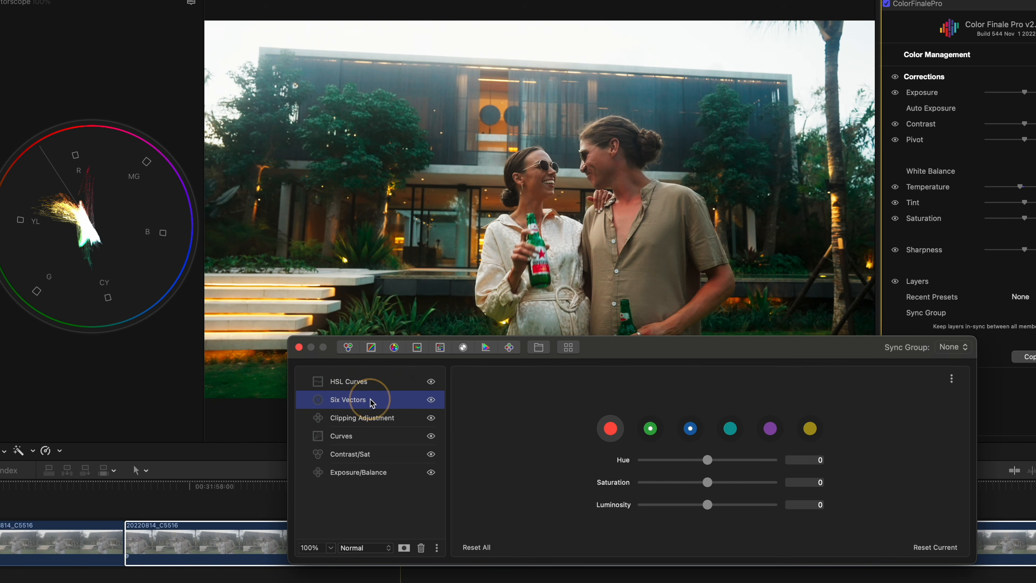
right_click(372, 402)
click(415, 430)
text(Co)
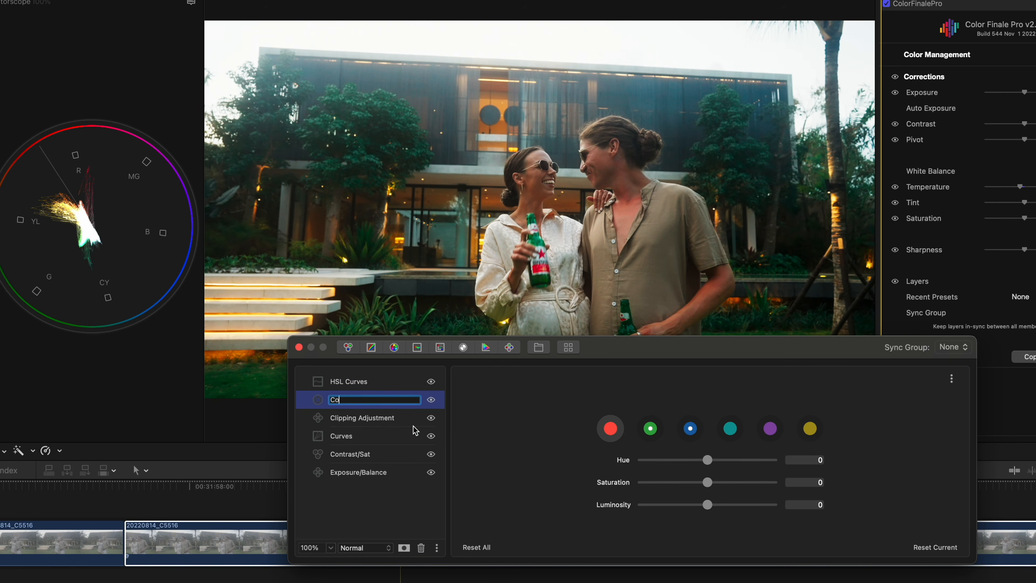
text(lor Adjustment)
key(Return)
- Add three points near the low-saturation end of the HSL Curves layer's Sat vs Luma curve and set the first one to Smooth
click(390, 386)
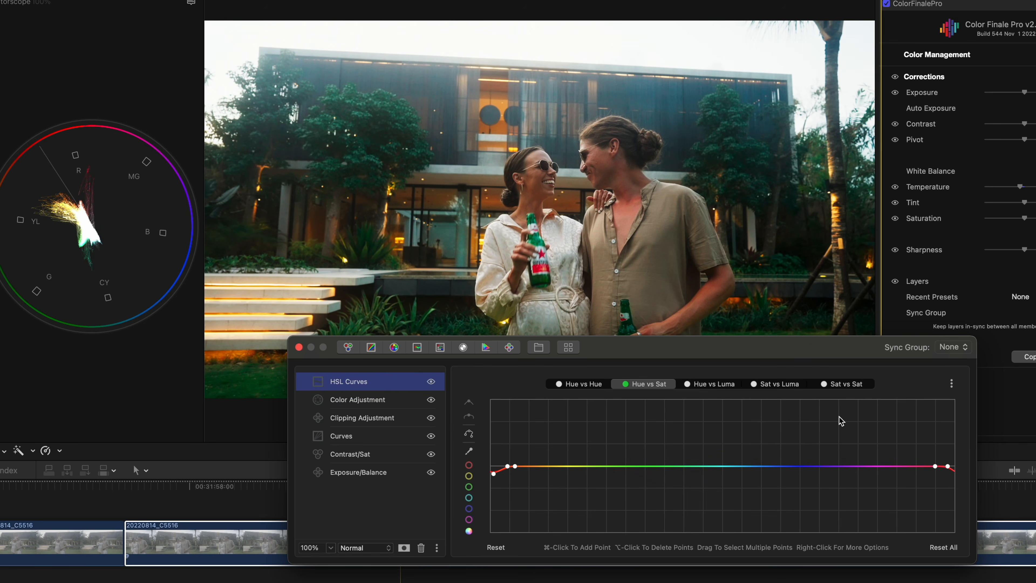
click(783, 386)
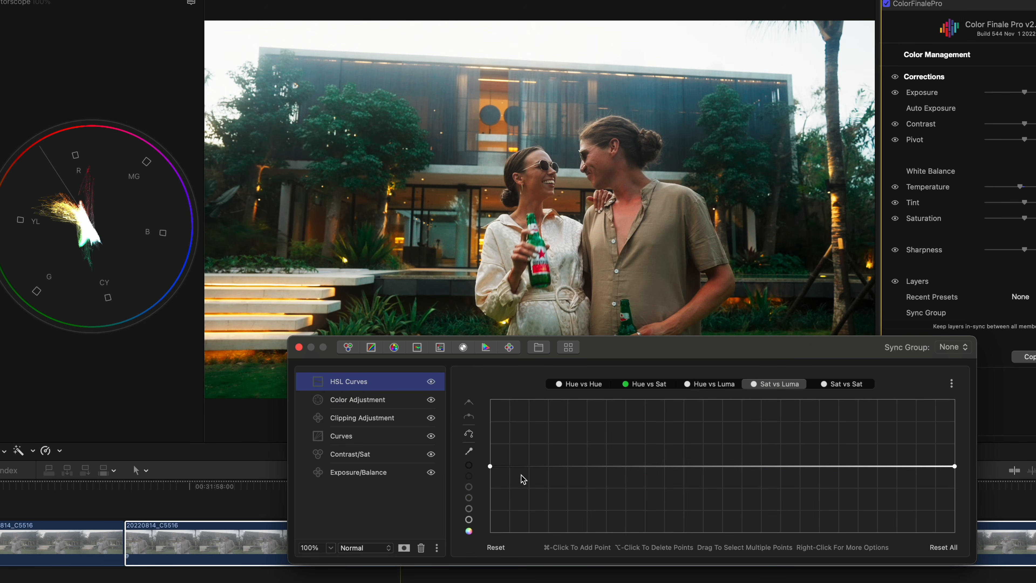
click(468, 465)
click(468, 472)
super+click(557, 466)
super+click(587, 466)
ctrl+click(529, 466)
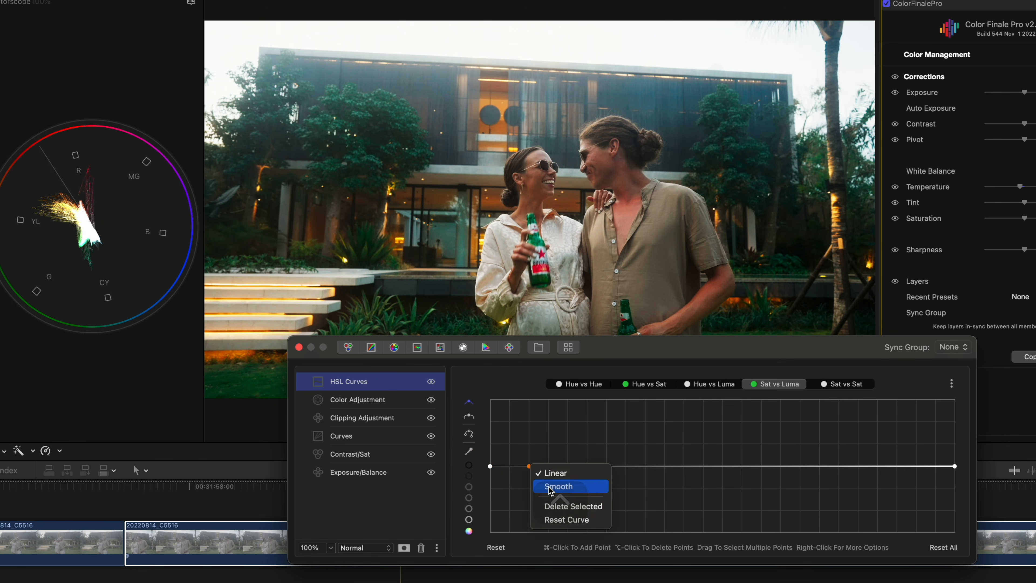
click(554, 487)
- Pull the Sat vs Luma curve's zero-saturation end to the minimum and shape the neighbouring points into a steep, smooth rise
drag(490, 466, 478, 571)
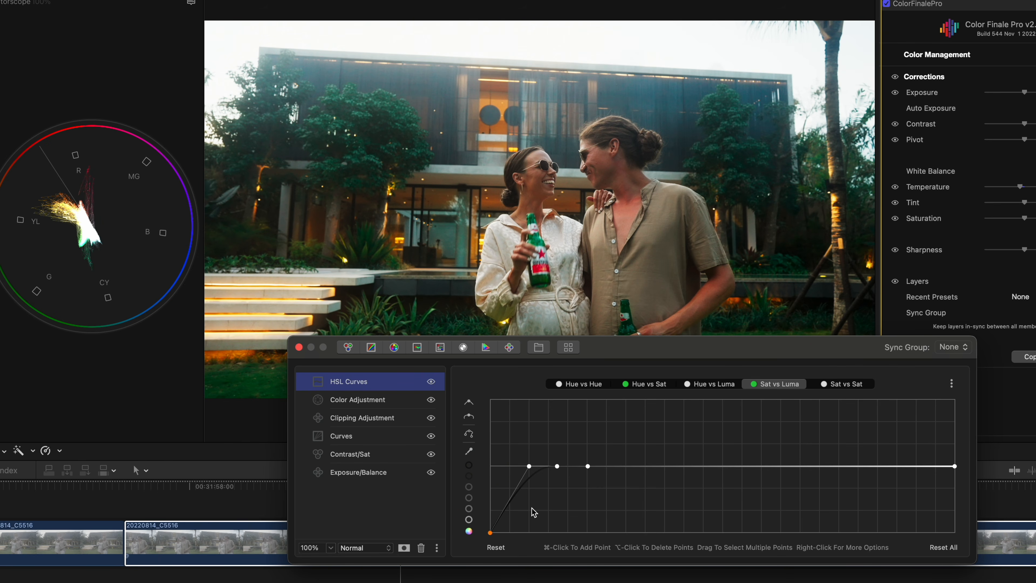
drag(555, 469, 512, 516)
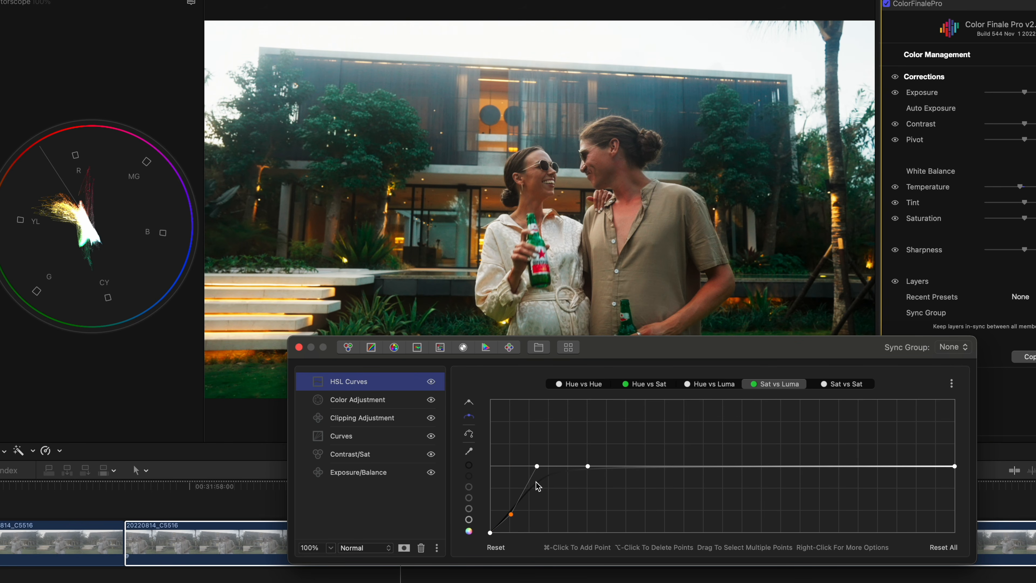
drag(536, 466, 505, 459)
drag(512, 514, 506, 515)
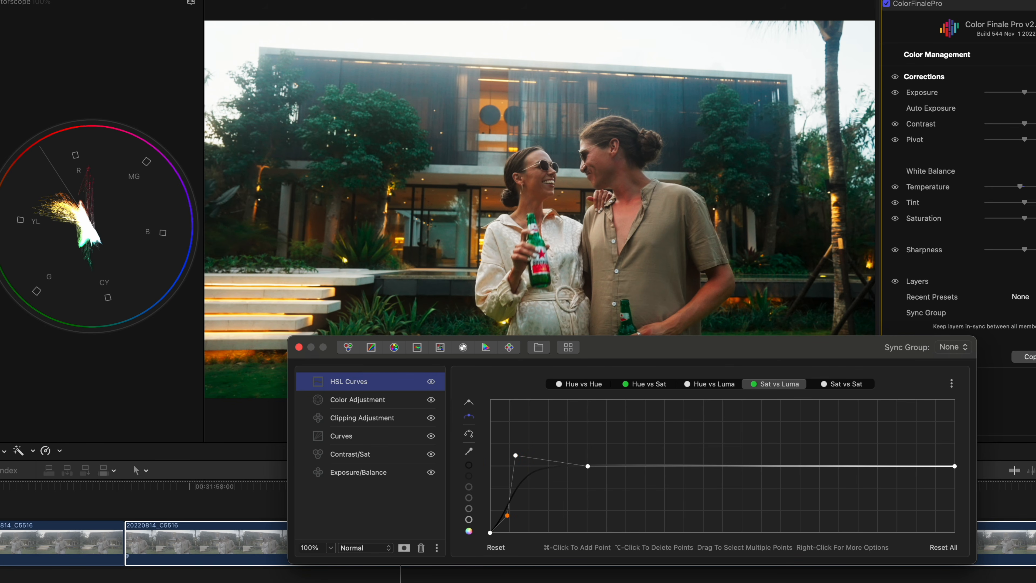
- Switch the video scope to the red, green and blue parade and compare the picture with and without the HSL Curves layer
click(191, 2)
click(226, 48)
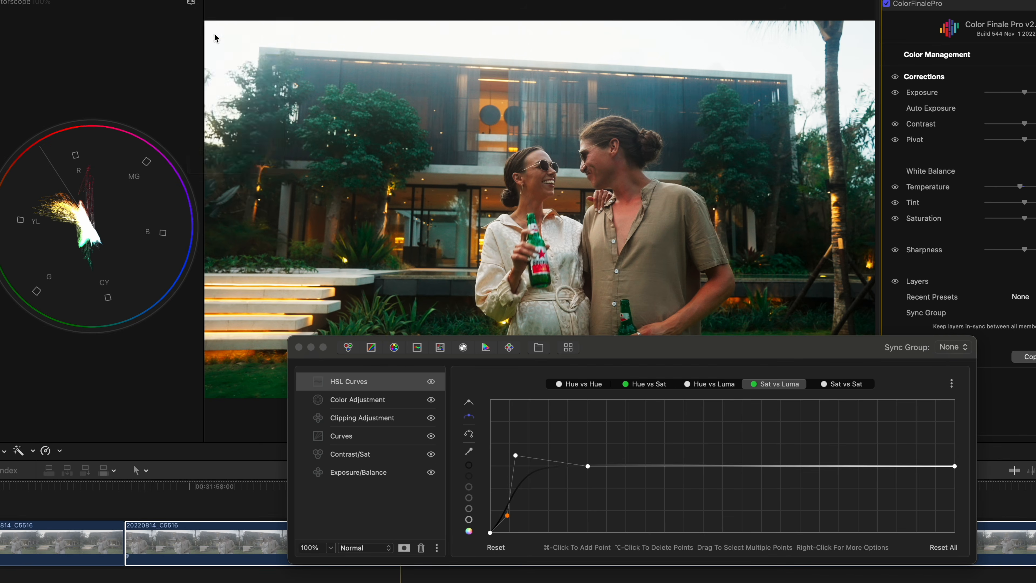
click(191, 1)
click(227, 79)
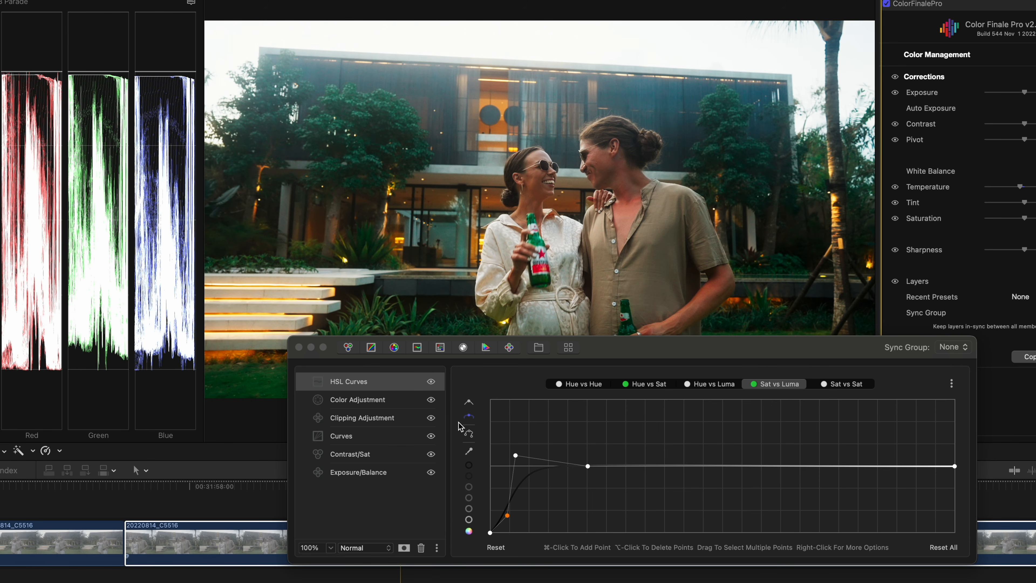
click(430, 386)
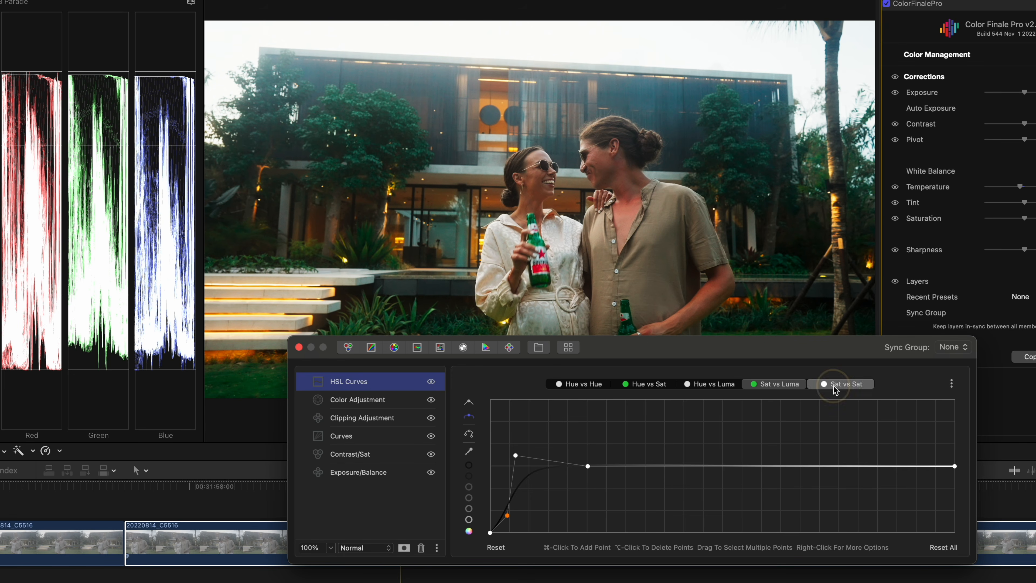
- On the Sat vs Sat curve, lower the high-saturation end to the minimum, raise the low end slightly and add a midpoint
click(843, 391)
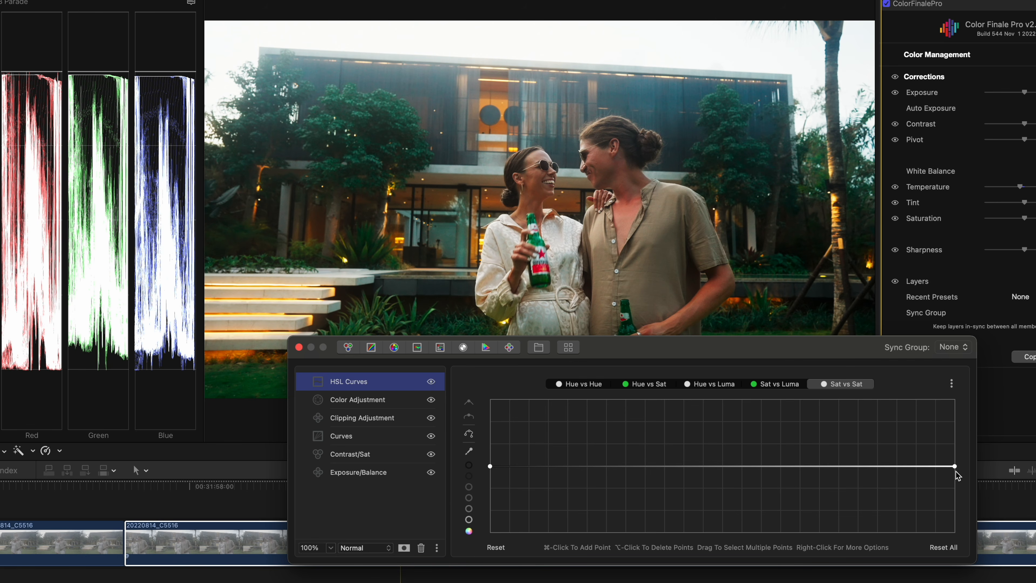
drag(954, 465, 954, 468)
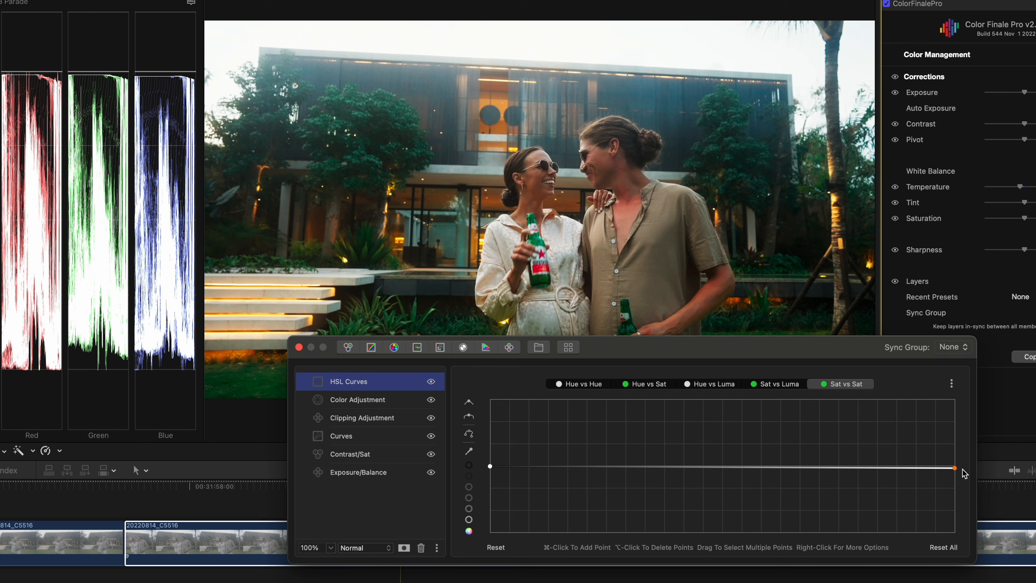
drag(954, 469, 976, 564)
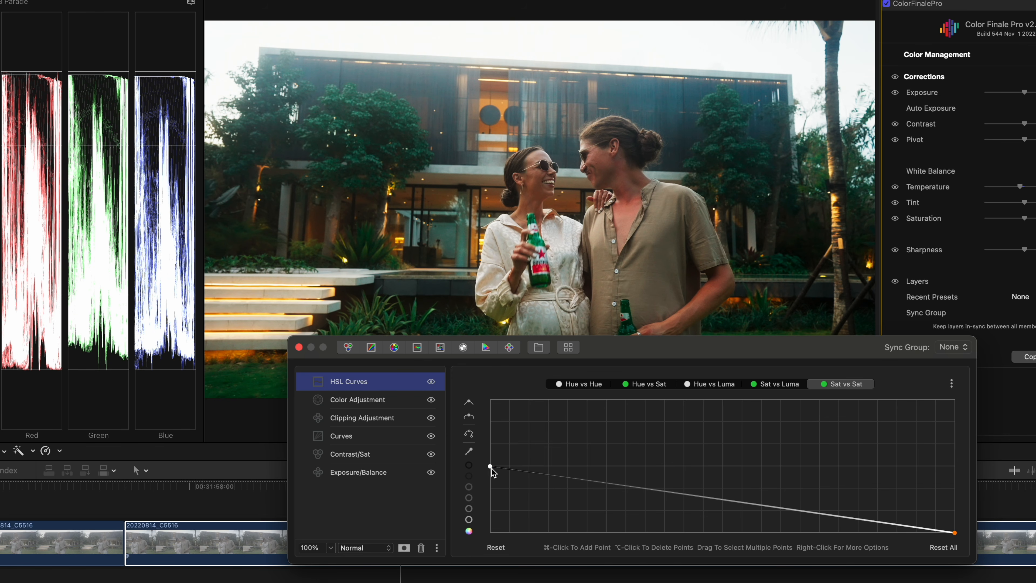
drag(490, 466, 480, 460)
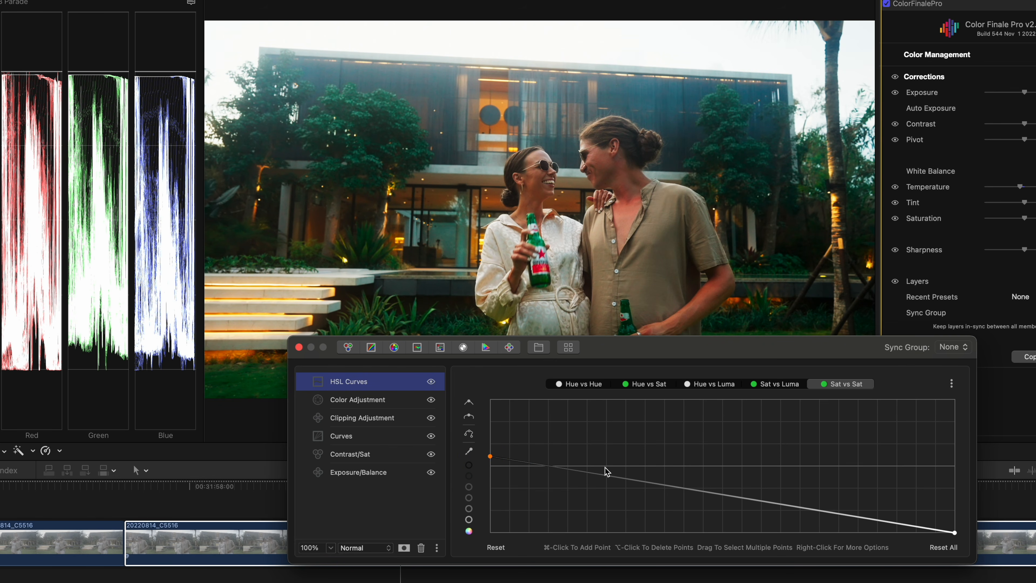
drag(670, 489, 716, 497)
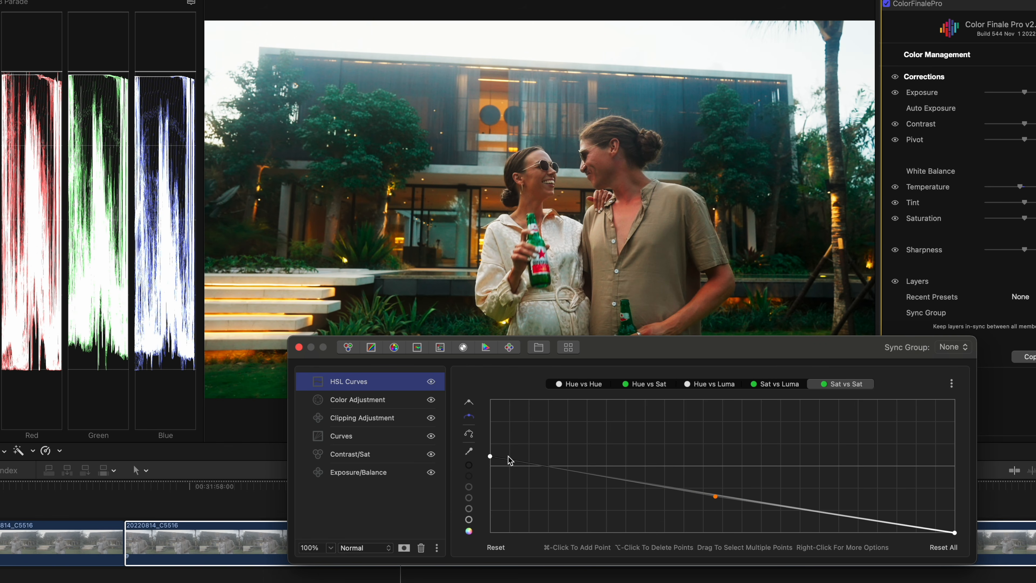
click(490, 456)
- Rename the HSL Curves layer as Saturation Correction and close the layer editor
right_click(388, 386)
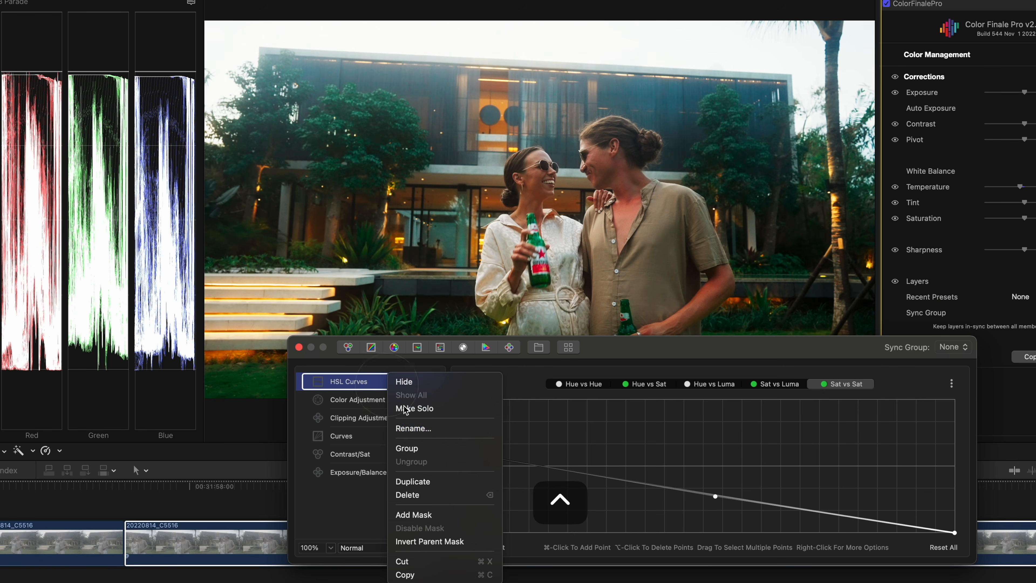
click(420, 430)
text(Saturation C)
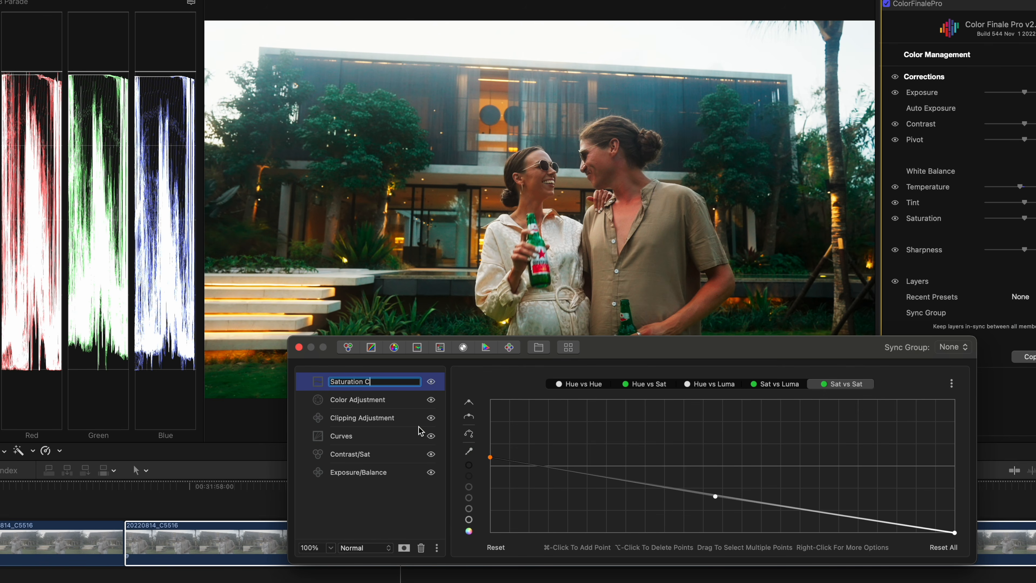
text(orrection)
key(Return)
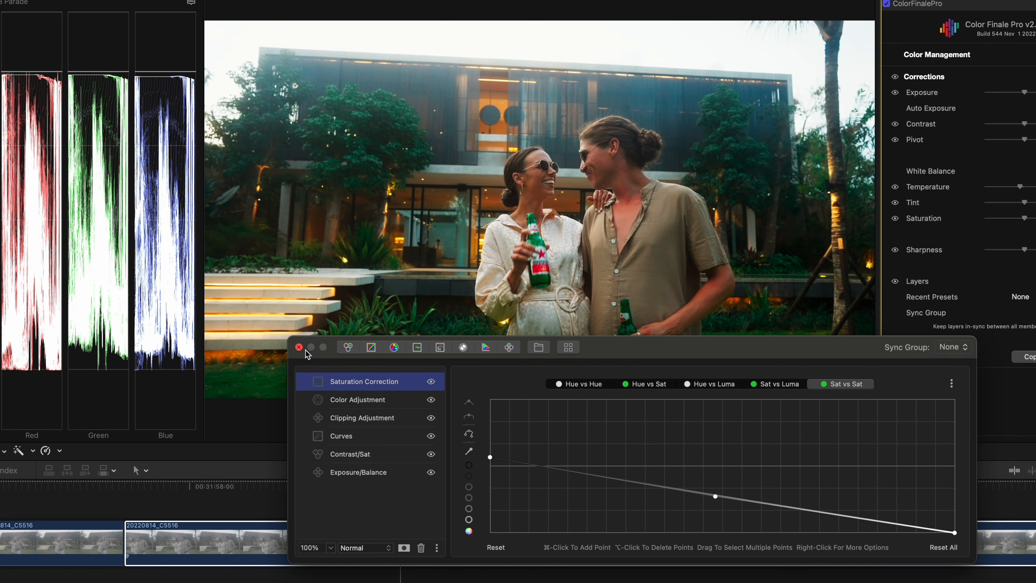
click(298, 347)
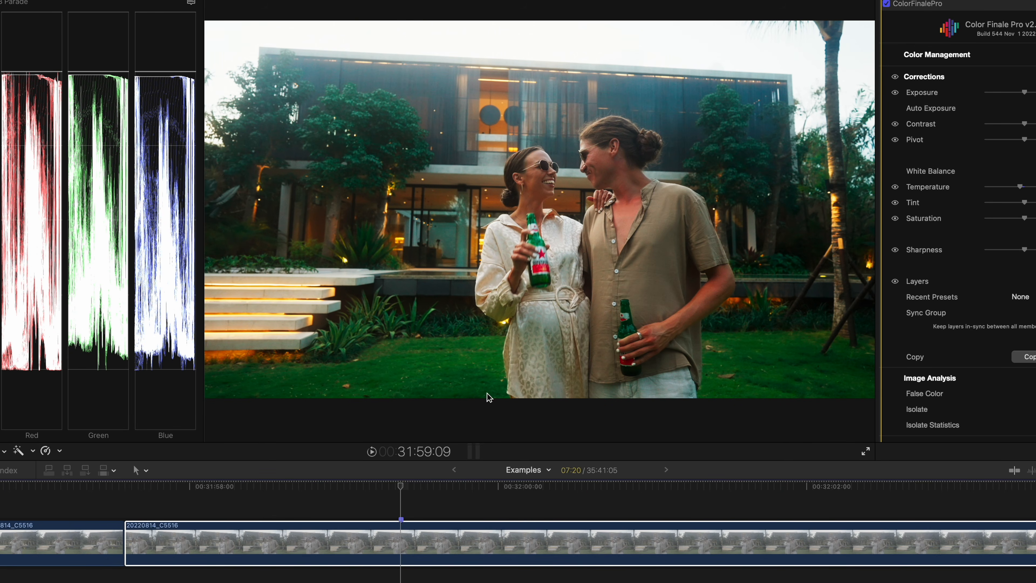
- Reopen the layer editor, add a Log Wheels layer inside a new group, and add a mask to that group
click(1034, 281)
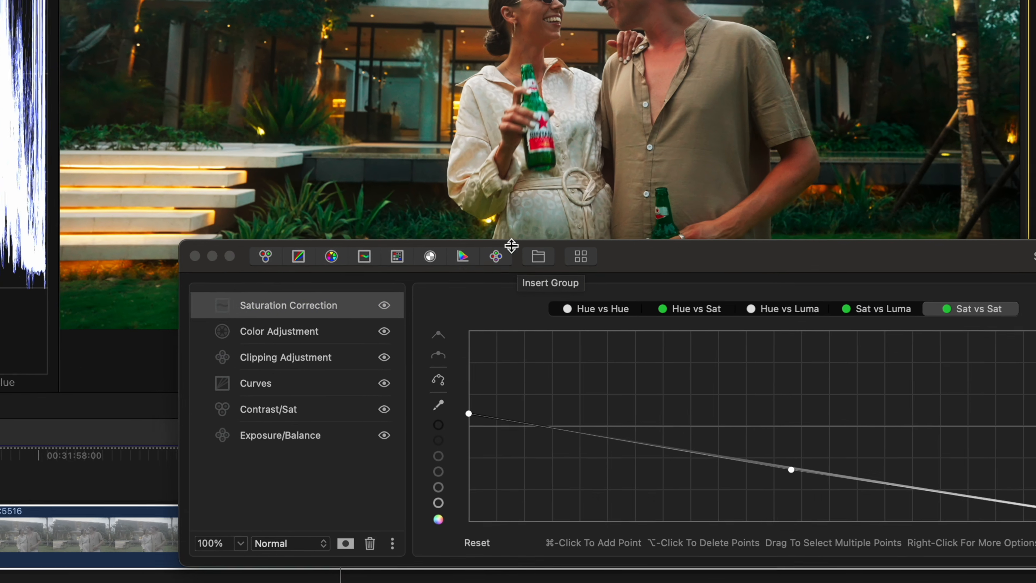
click(496, 256)
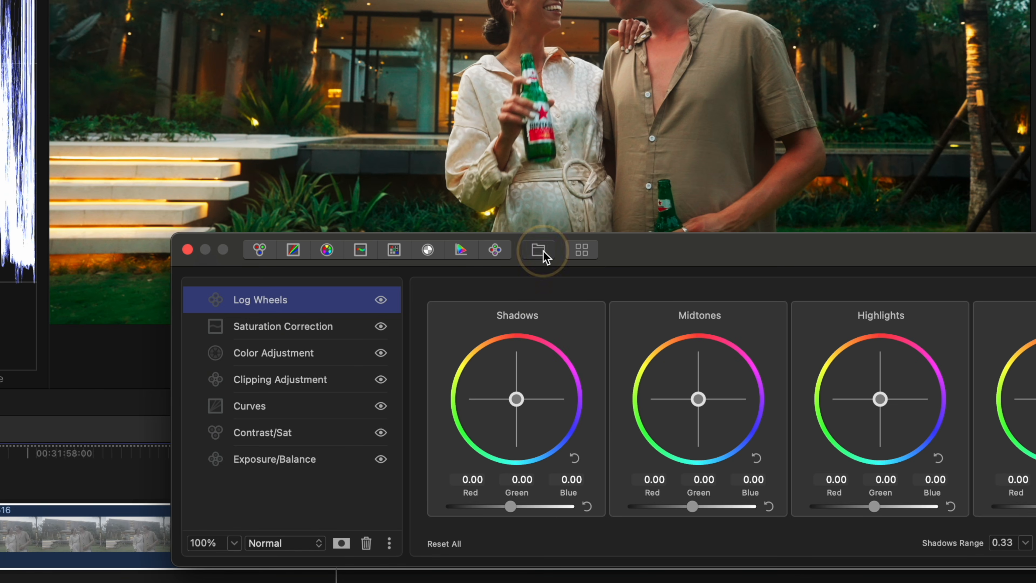
click(538, 256)
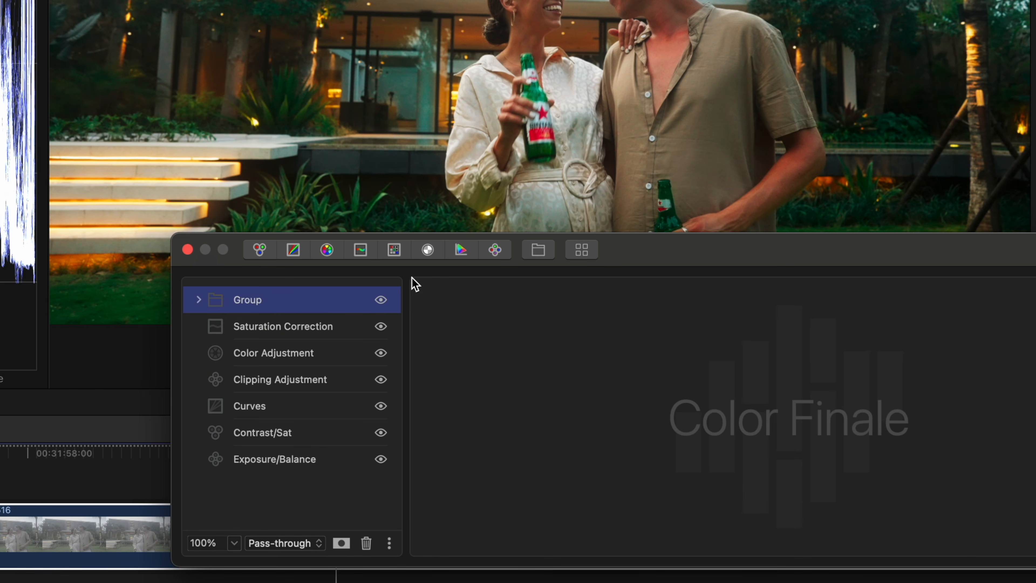
click(342, 545)
click(198, 301)
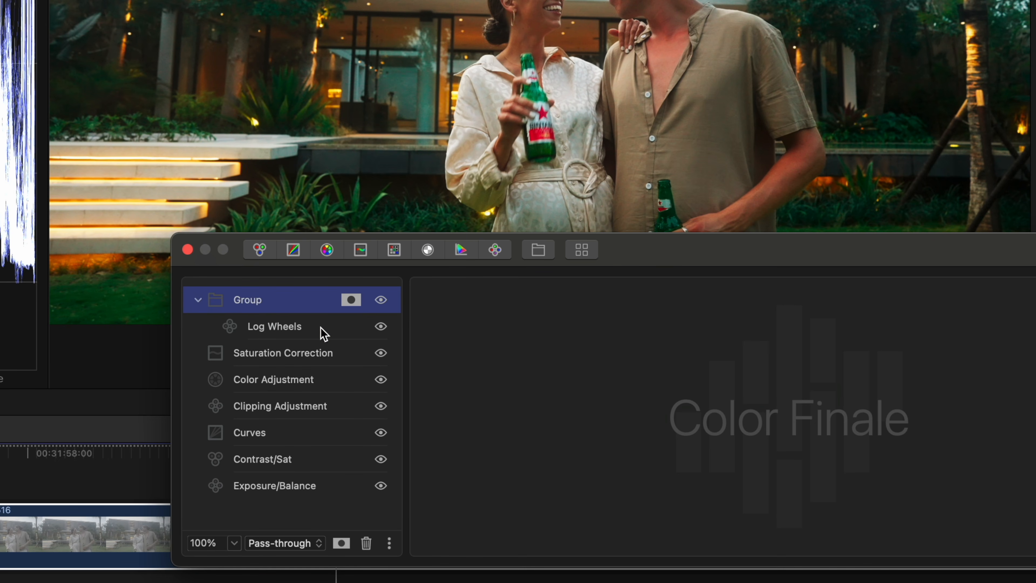
click(327, 249)
click(312, 323)
key(BackSpace)
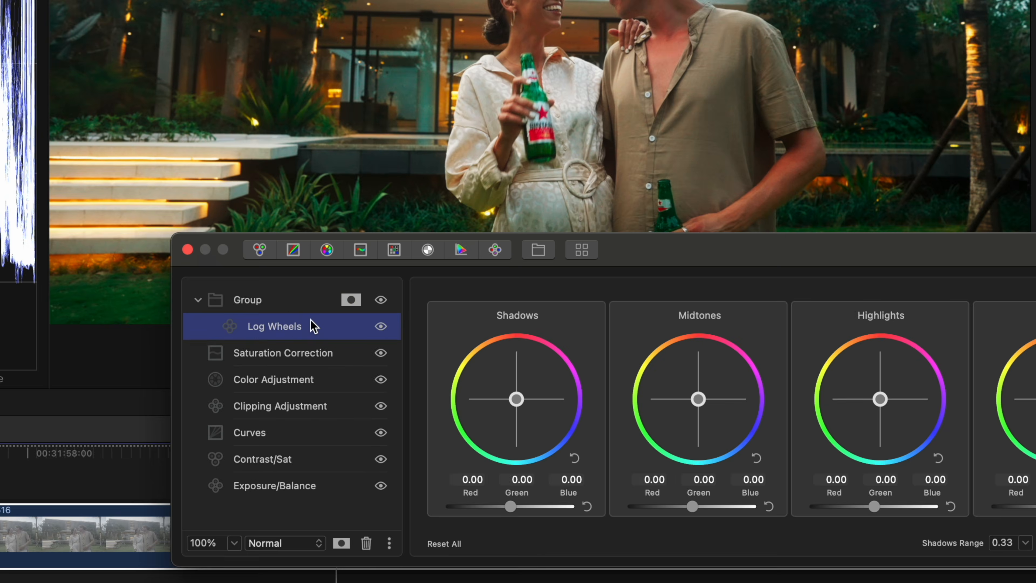
- Add an HSL mask to the group containing the Log Wheels layer
click(351, 300)
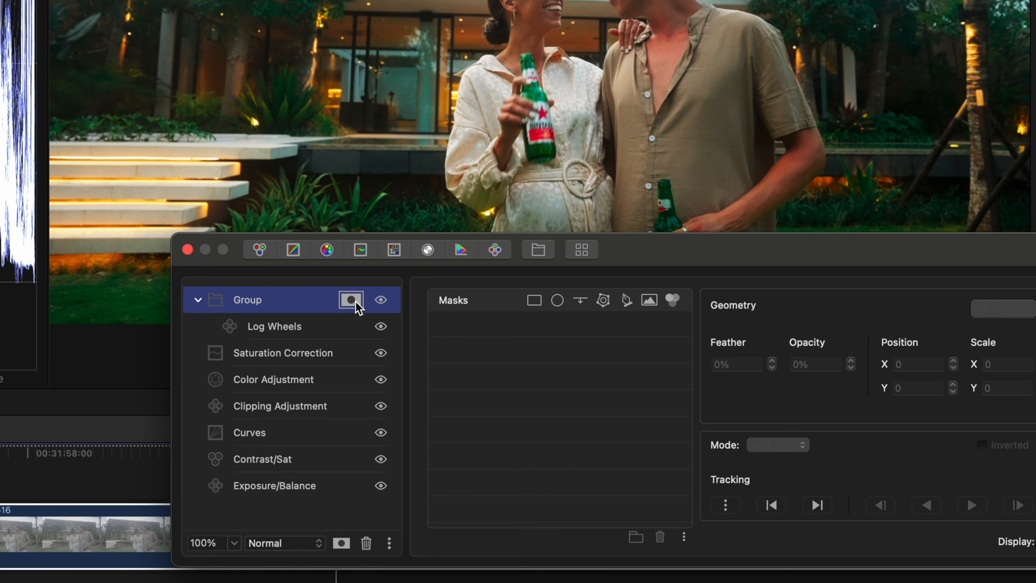
click(672, 301)
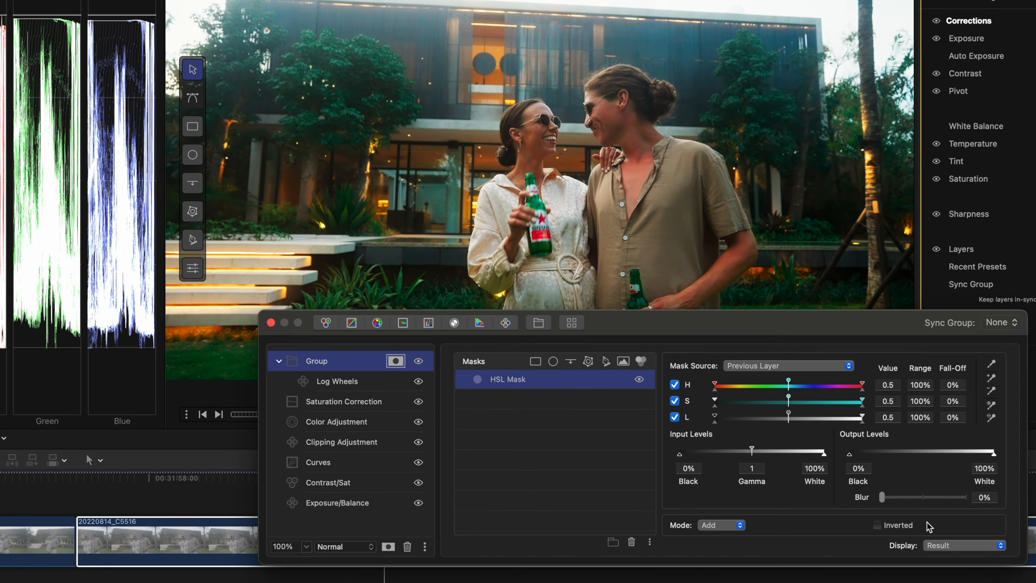
- Preview the untouched HSL mask as a Composite Mask and return the display to Result
click(922, 547)
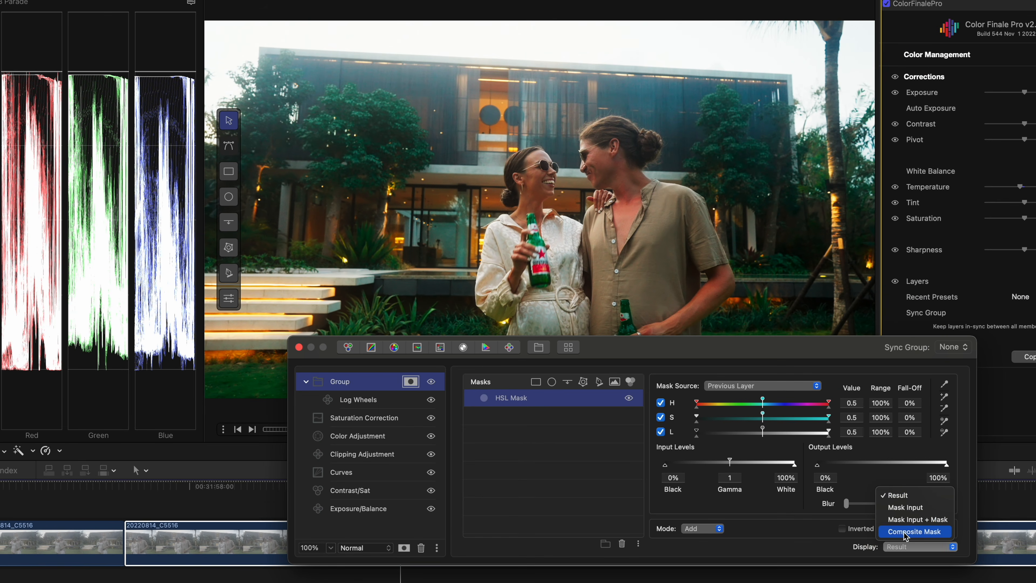
click(903, 532)
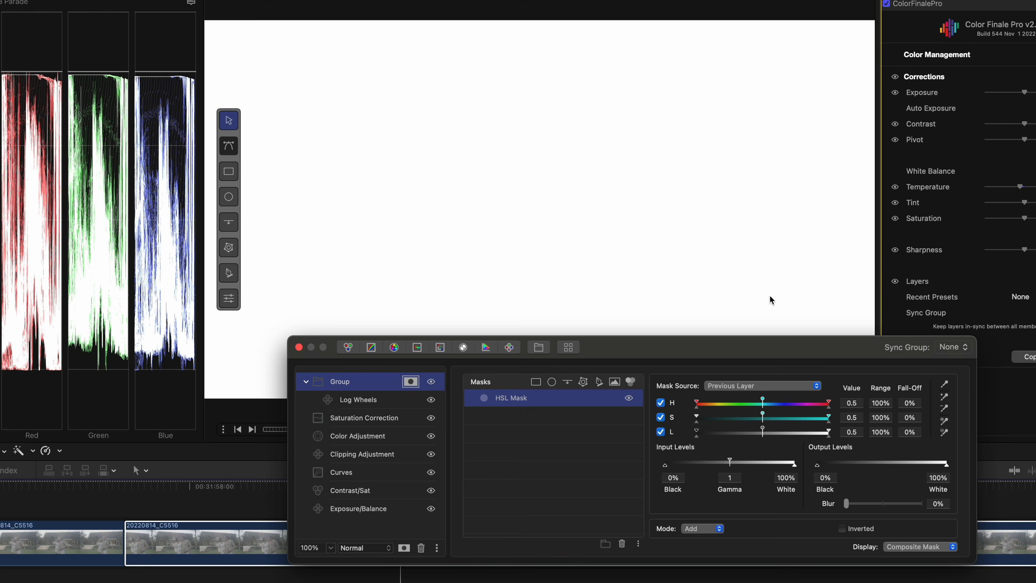
click(917, 546)
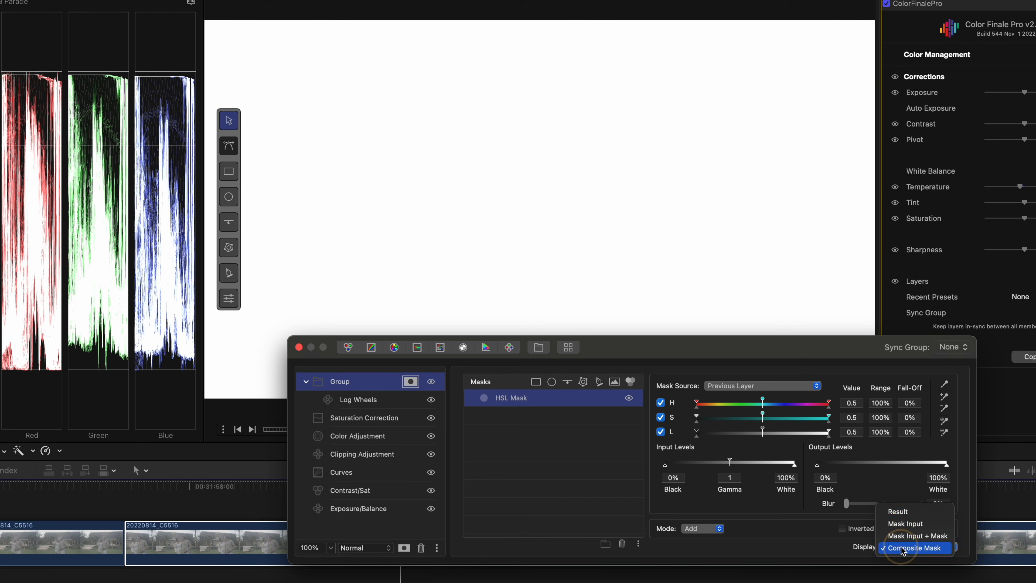
click(897, 510)
- Sample the skin tone on the man's chest for the HSL mask and set the display to Mask Input + Mask
click(944, 385)
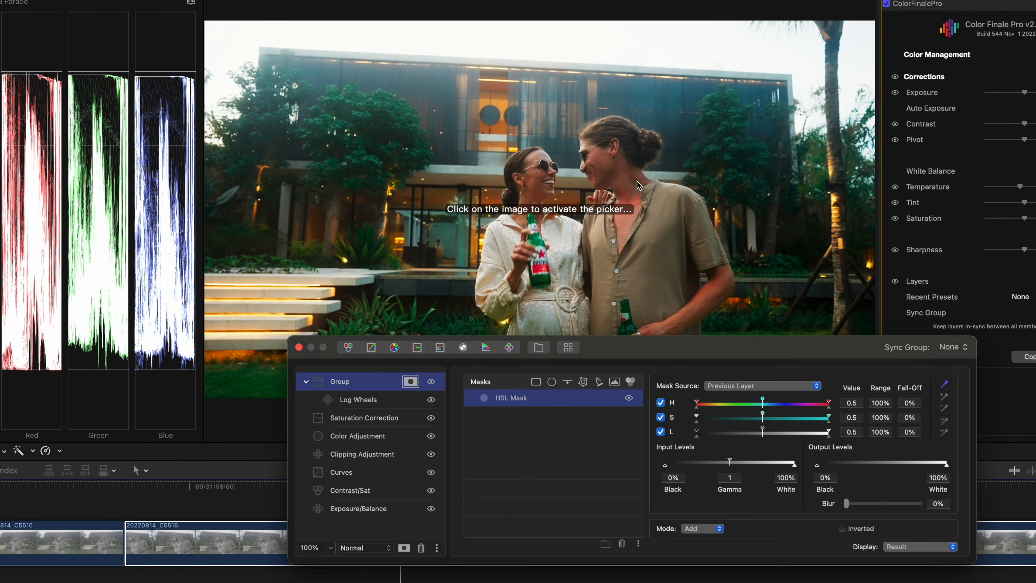
click(623, 202)
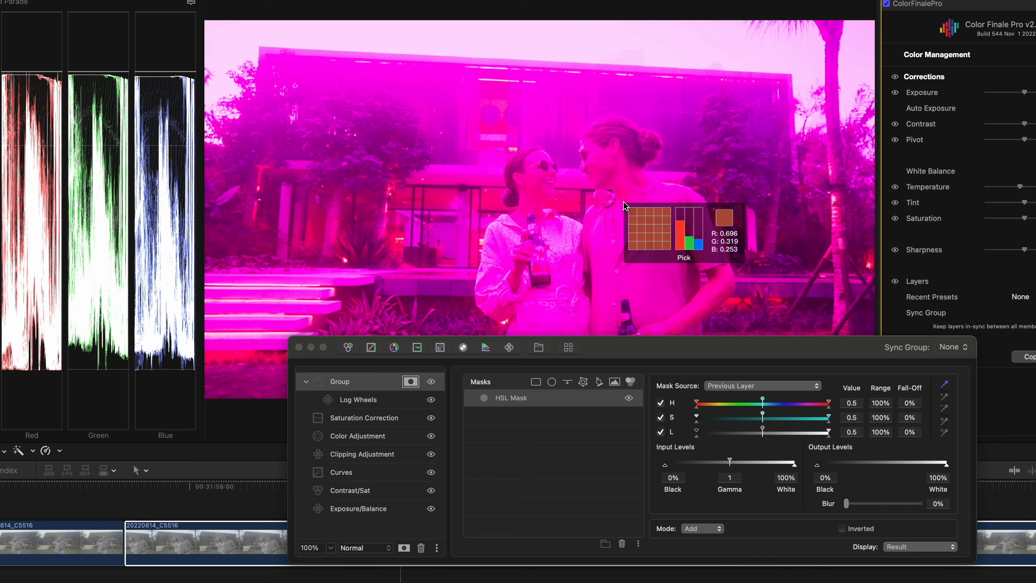
click(623, 202)
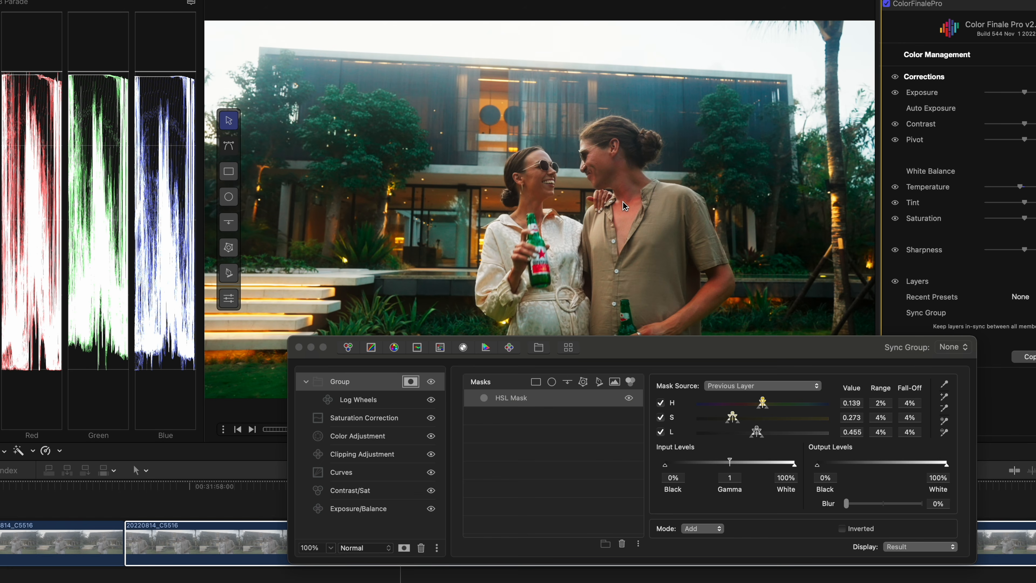
click(911, 546)
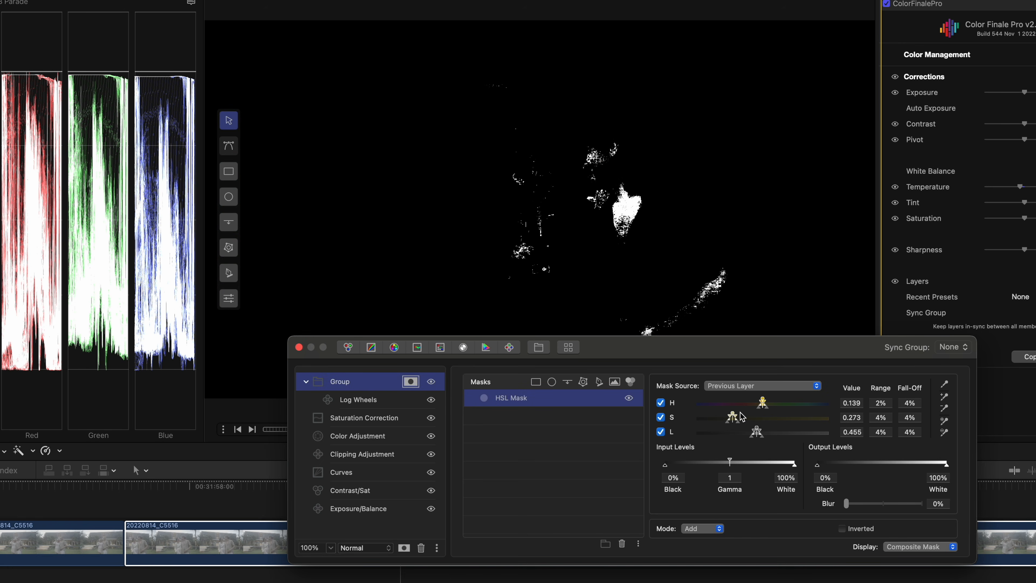
click(919, 547)
click(923, 534)
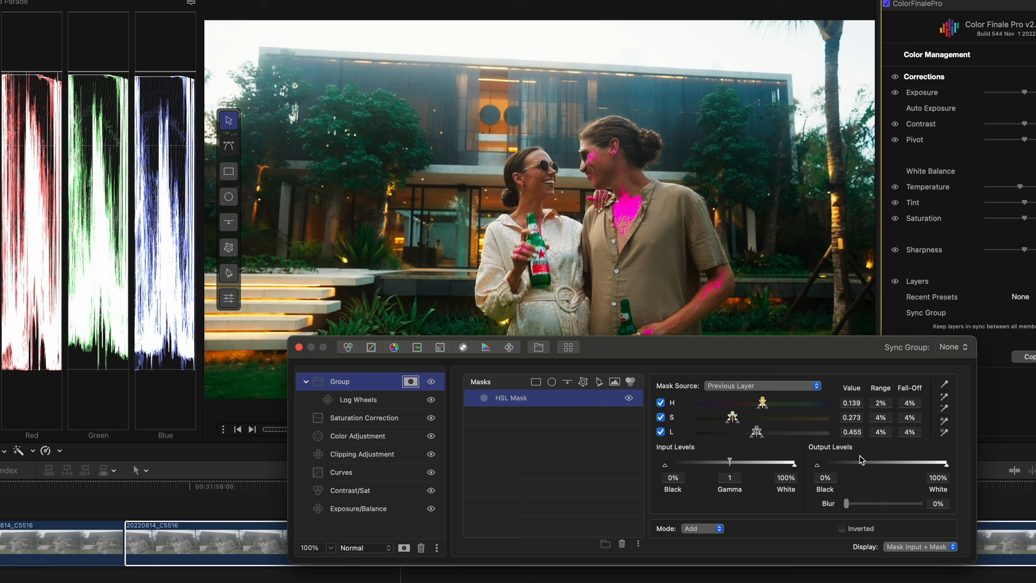
- Refine the HSL mask to a hue value of 0.134, a saturation range of 7% and a blur of 3%
click(759, 406)
click(734, 416)
drag(734, 419, 753, 425)
click(896, 547)
click(901, 523)
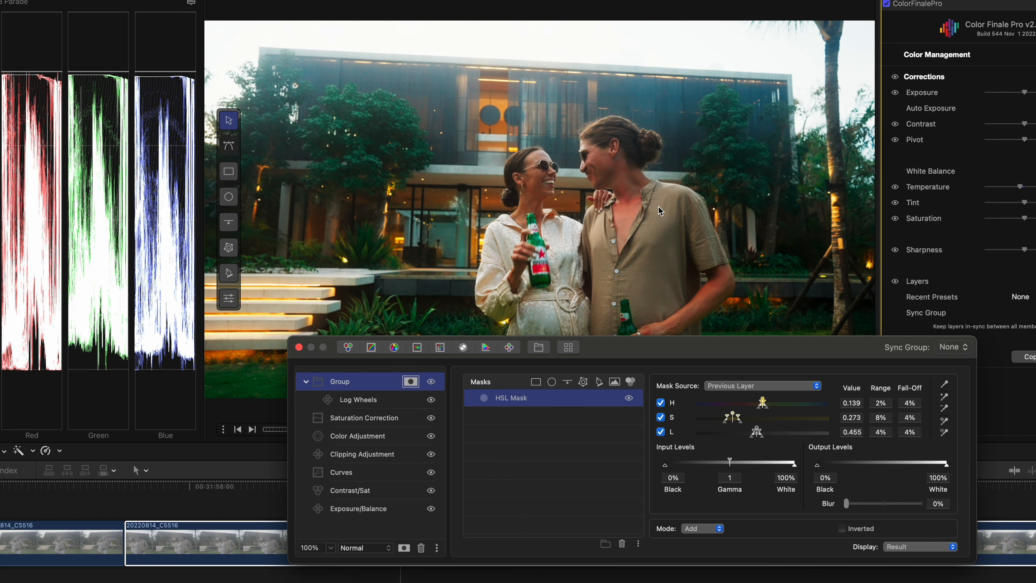
click(902, 548)
click(902, 522)
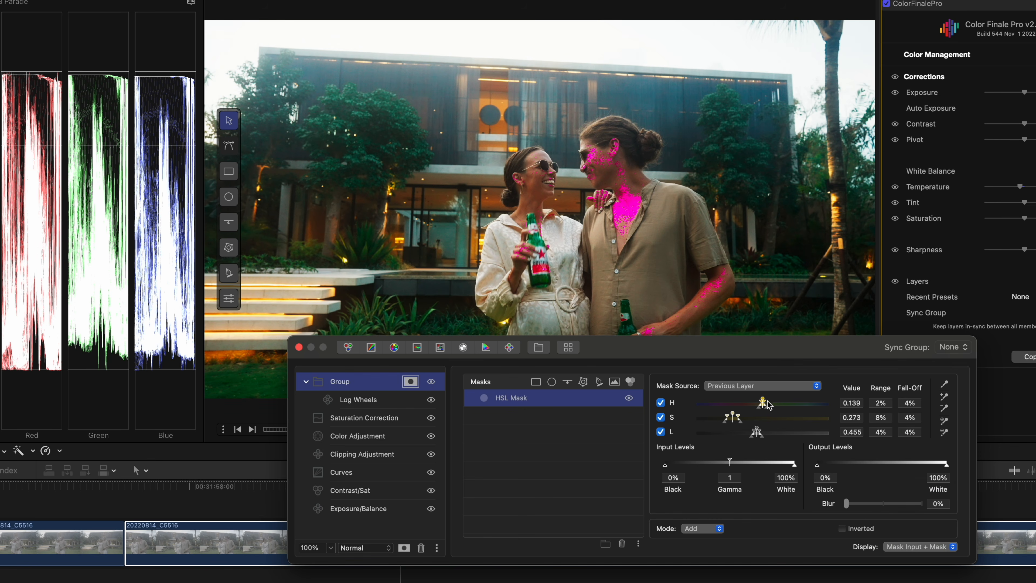
drag(763, 403, 739, 416)
drag(849, 509, 850, 508)
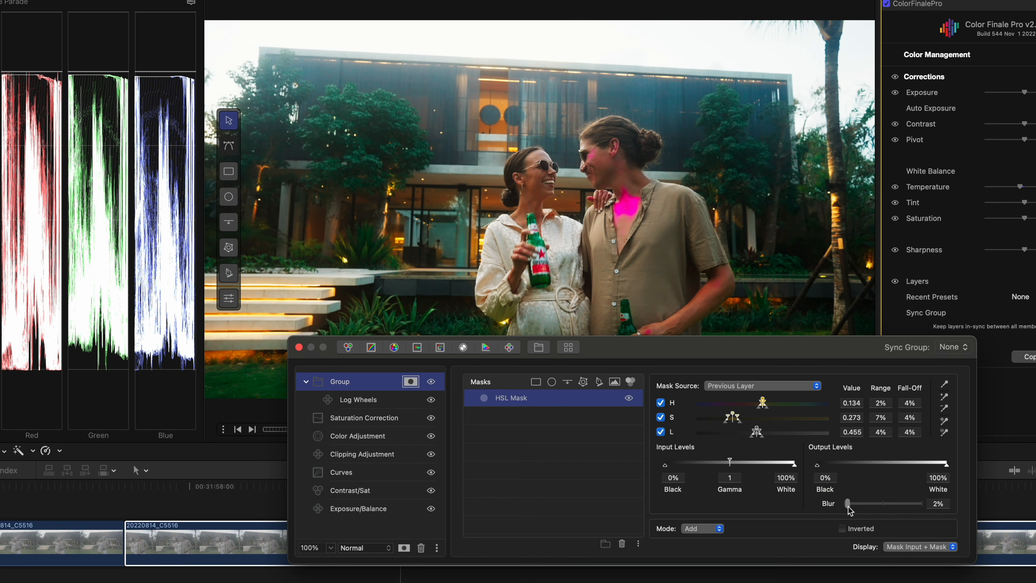
drag(848, 507, 850, 508)
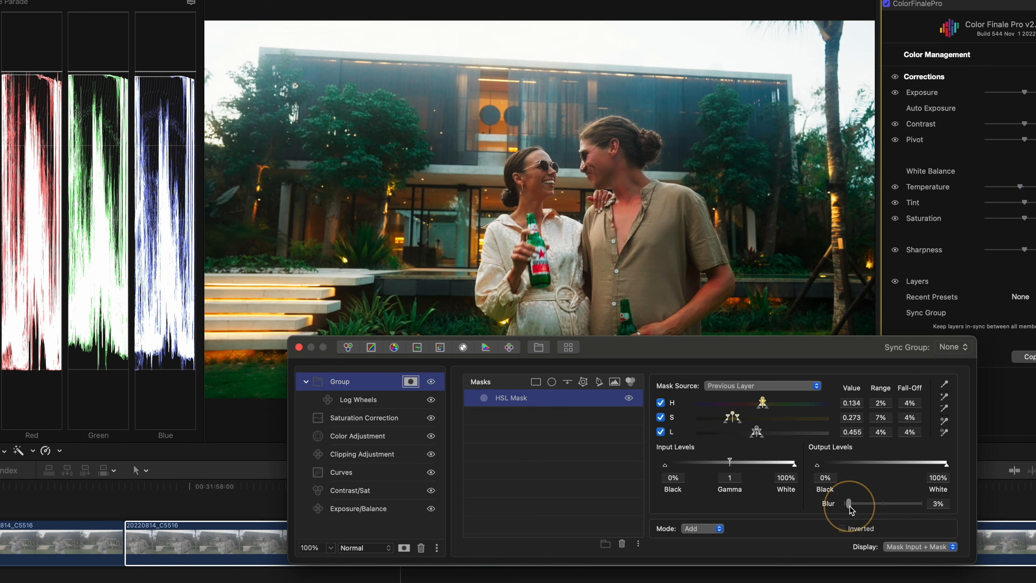
- Shift the Log Wheels offset to red -0.03, green 0.02, blue 0.01, and add a Color Wheels layer with overall saturation 0.80
click(396, 402)
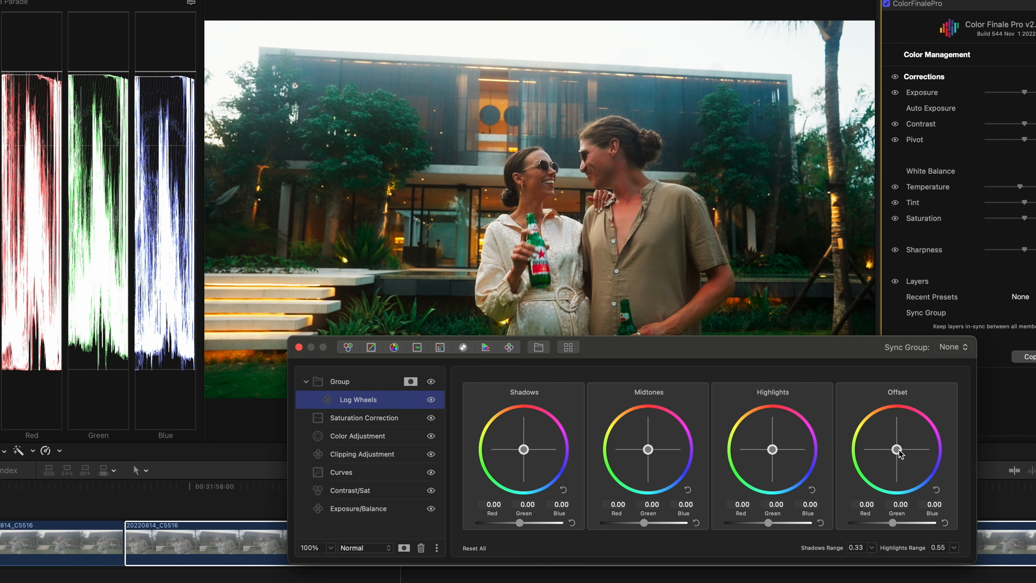
drag(899, 450, 888, 464)
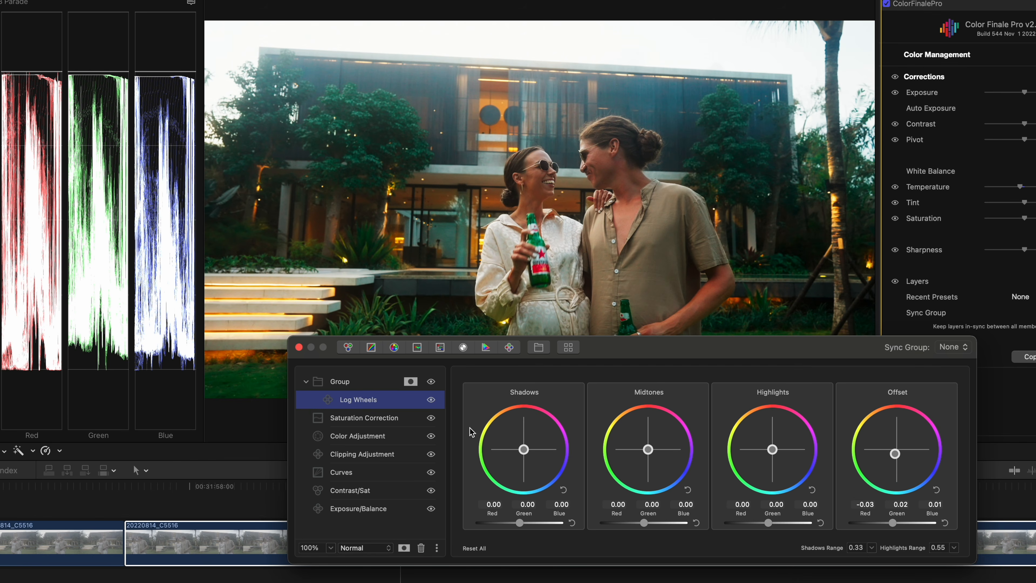
click(351, 348)
drag(949, 459, 953, 468)
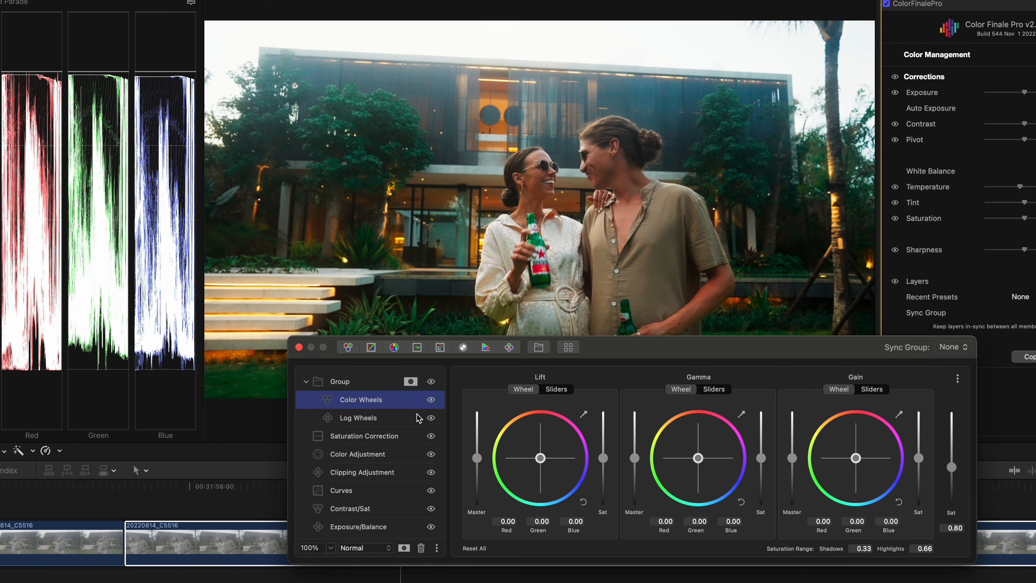
- Rename the masked group containing the Color Wheels and Log Wheels layers as Skin Adjustment and collapse it
click(419, 418)
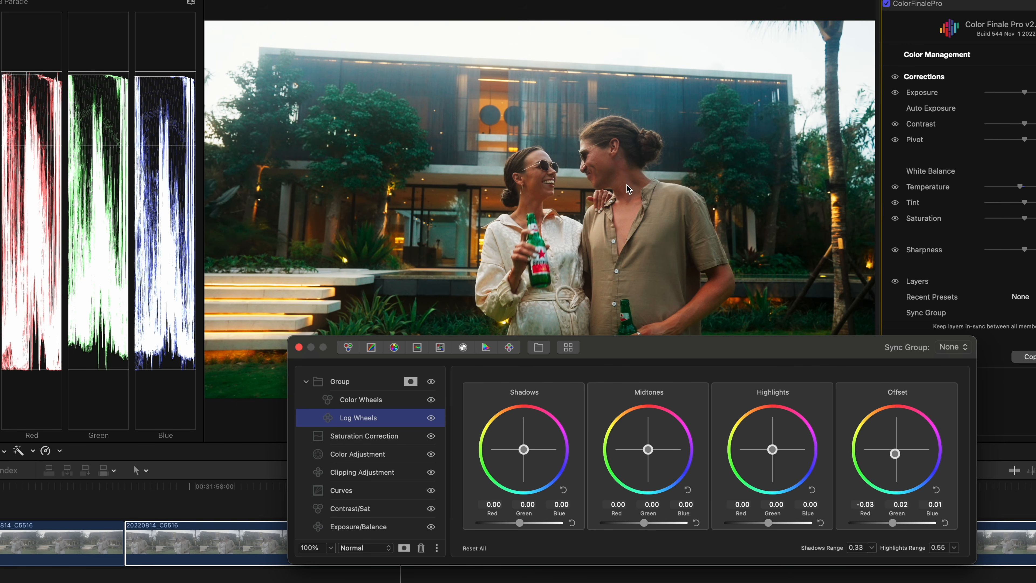
ctrl+click(377, 386)
click(413, 428)
text(Skin)
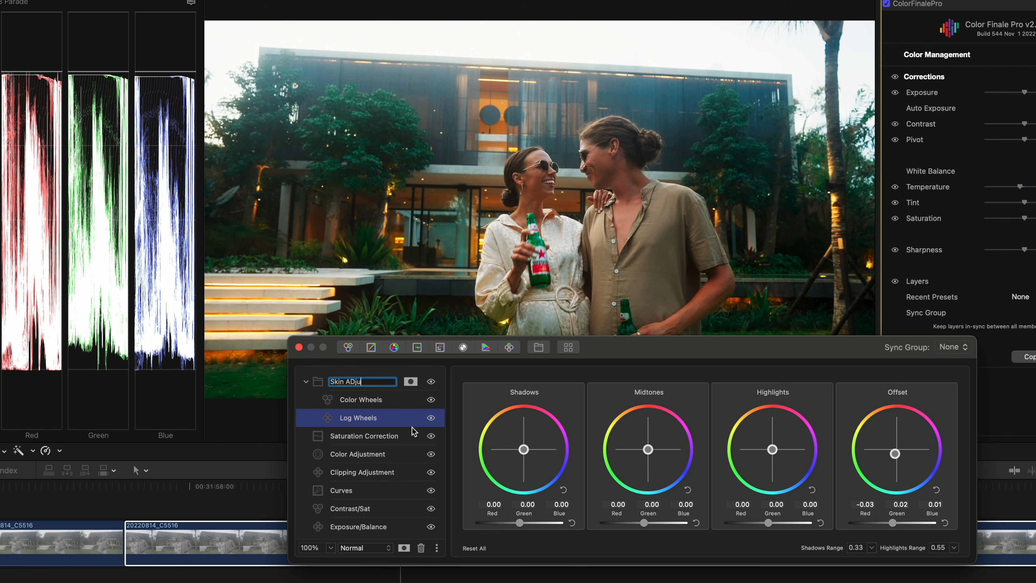
text( Adjustment)
key(Return)
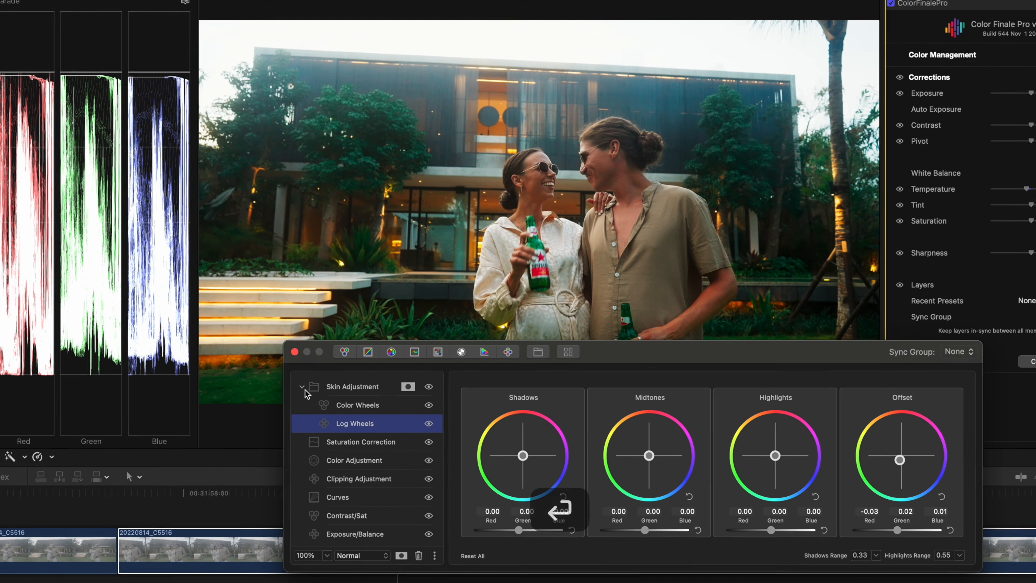
click(305, 381)
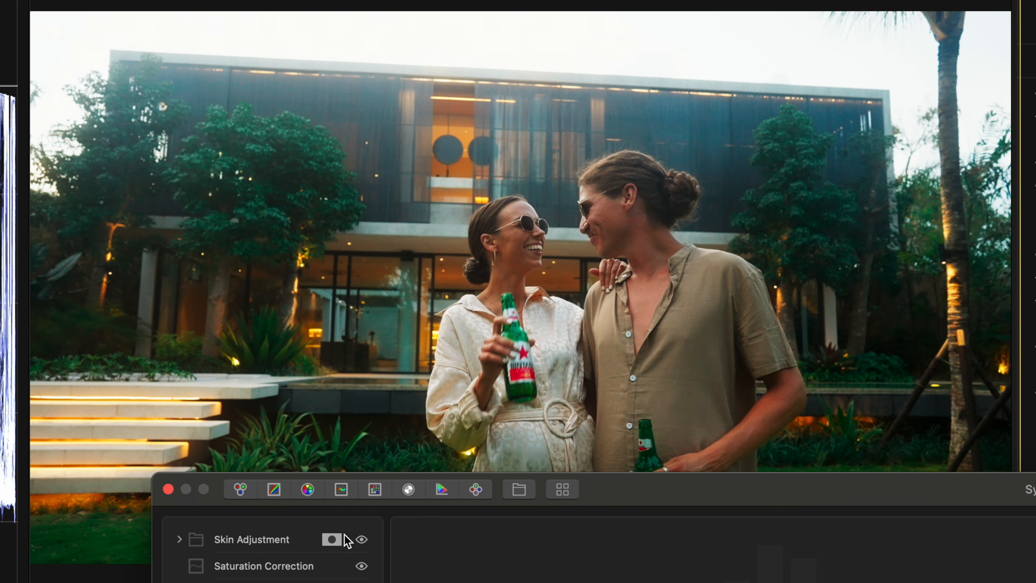
- Compare the skin tones with the Skin Adjustment group hidden and shown
click(362, 541)
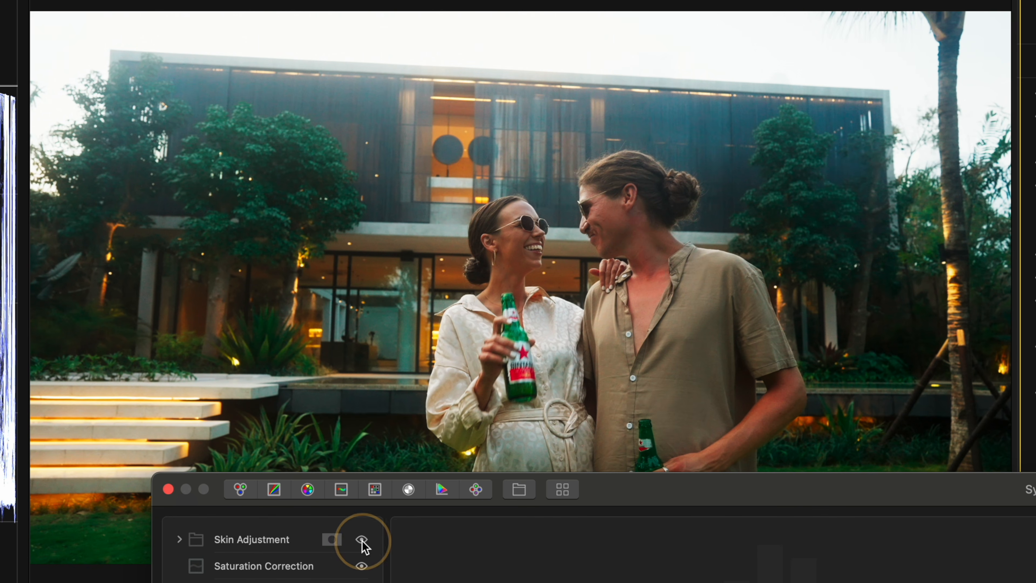
click(361, 540)
click(362, 540)
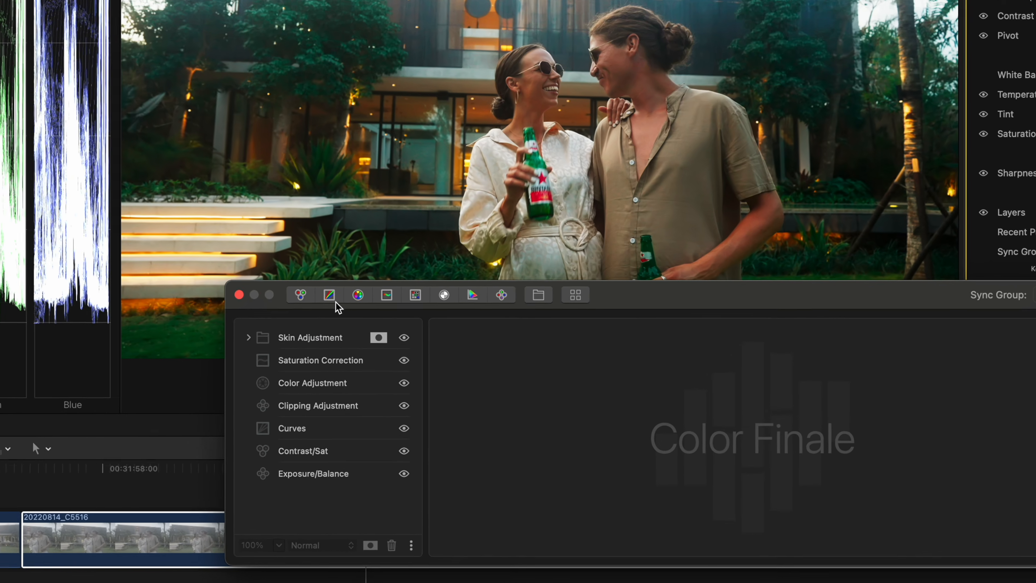
- Add a Curves layer, place it in a new group and give that group an ellipse mask
click(370, 347)
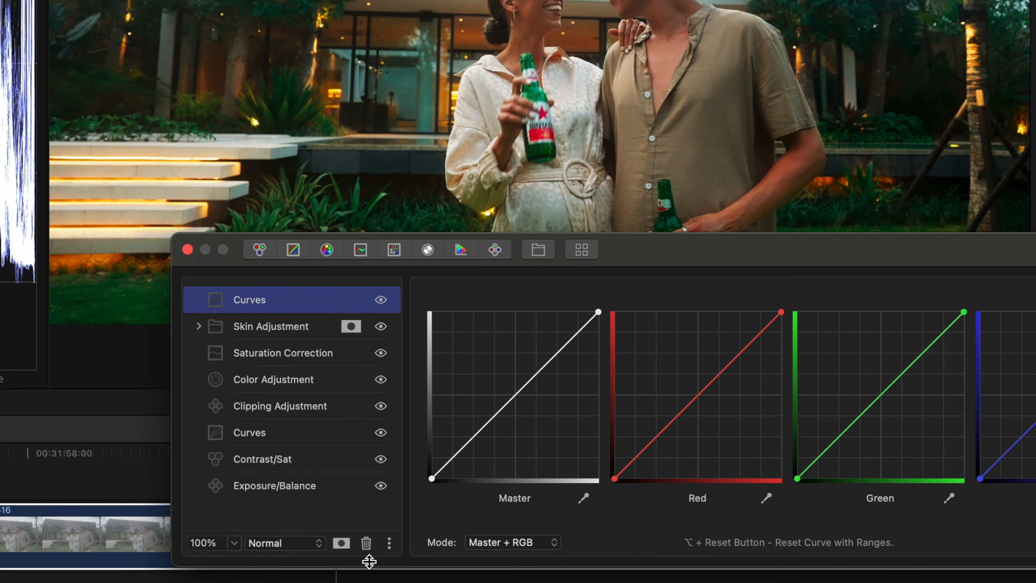
click(537, 249)
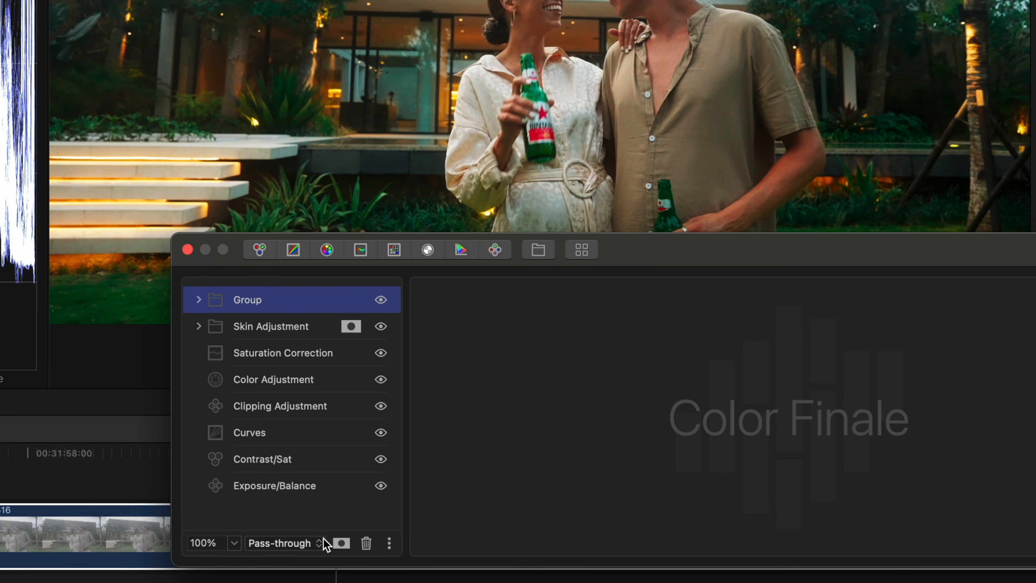
click(341, 543)
click(350, 300)
click(543, 301)
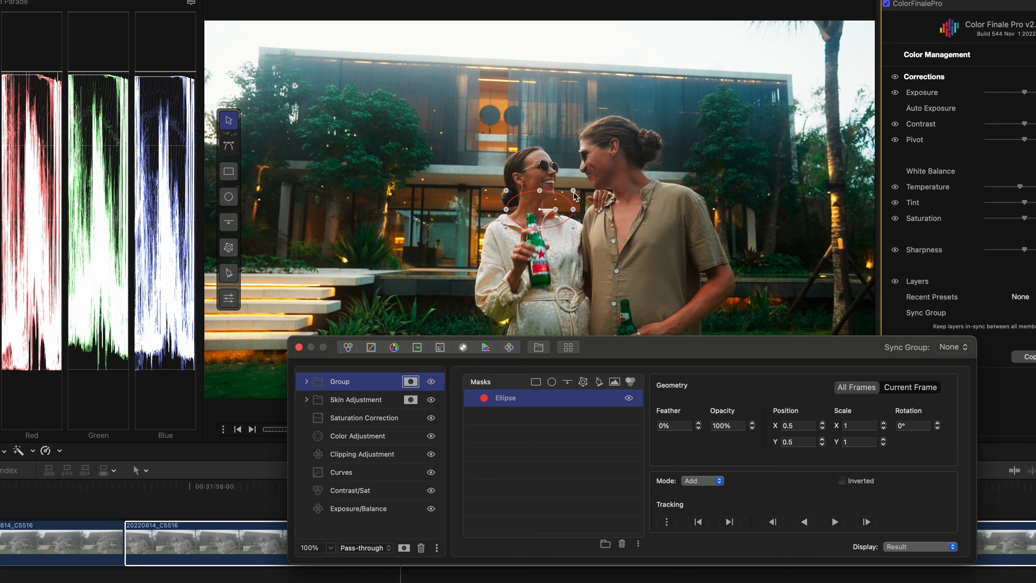
- Enlarge the ellipse mask around the couple and centre it at about X 0.566, Y 0.313
drag(573, 191, 637, 226)
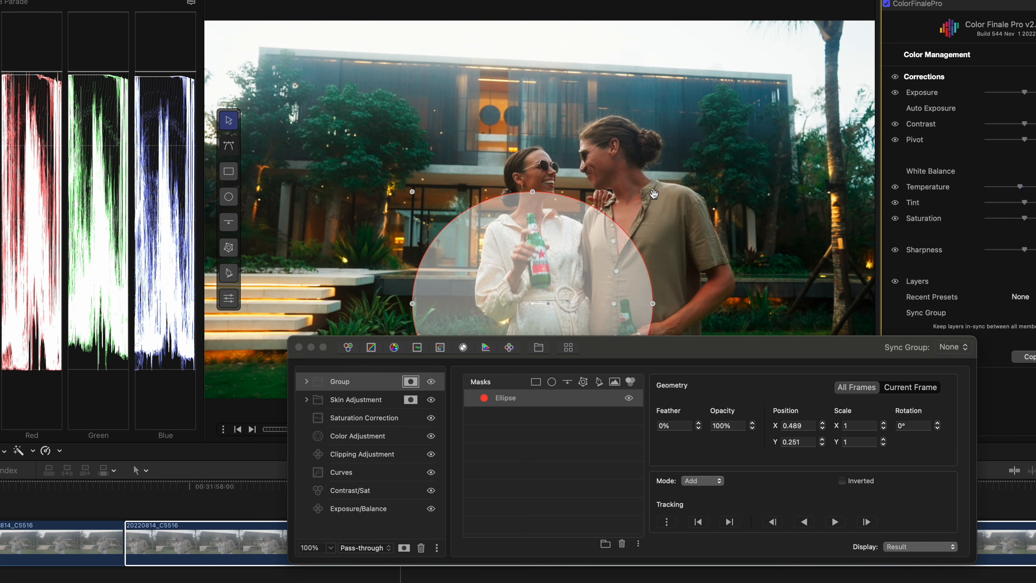
drag(652, 191, 724, 142)
drag(778, 71, 792, 64)
drag(717, 155, 705, 154)
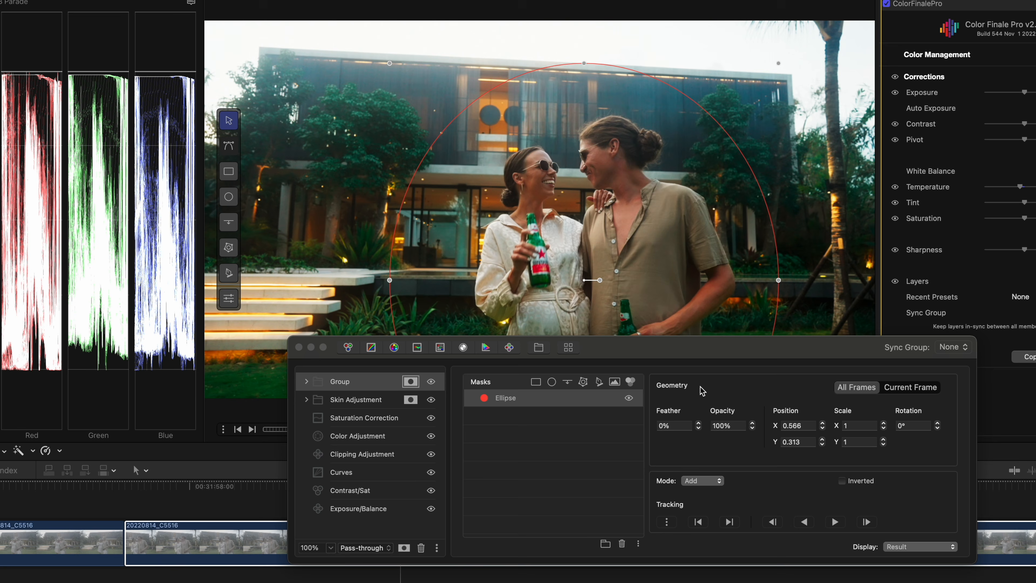
- Set a feather for the ellipse mask and track it backward through the clip
click(664, 424)
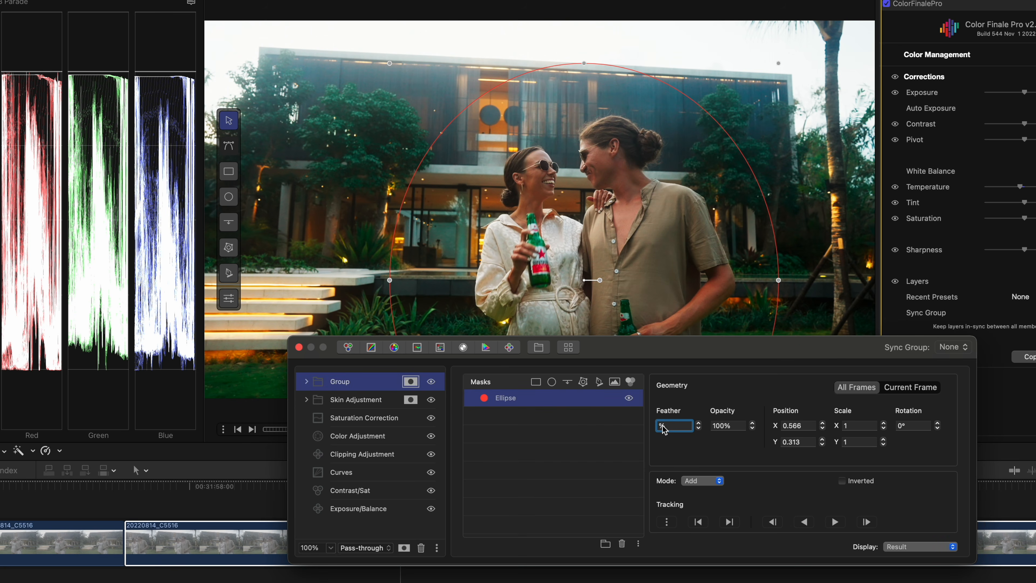
key(Return)
click(803, 524)
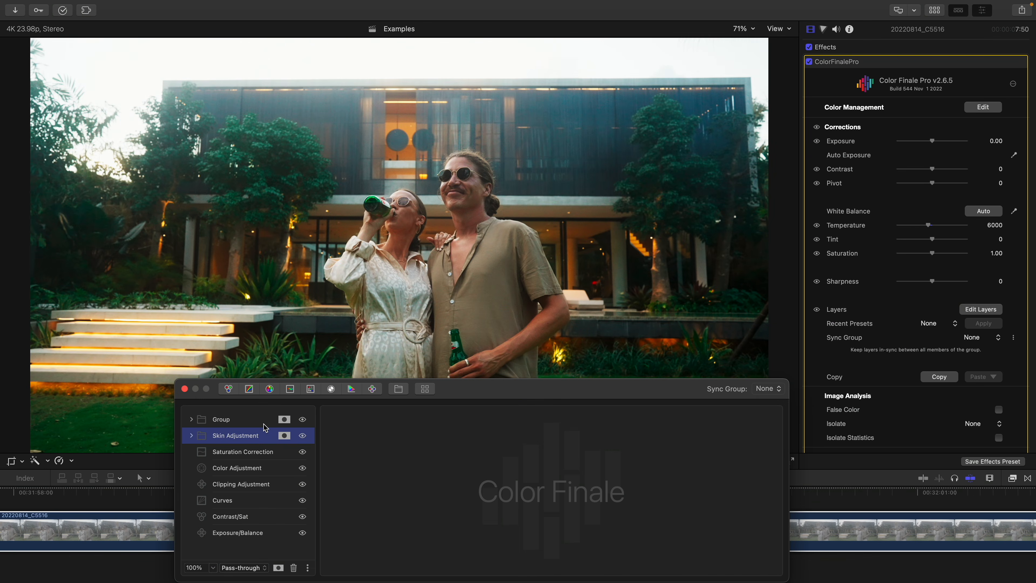
- Expand the ellipse-masked group and invert the parent mask for the Curves layer inside it
click(285, 420)
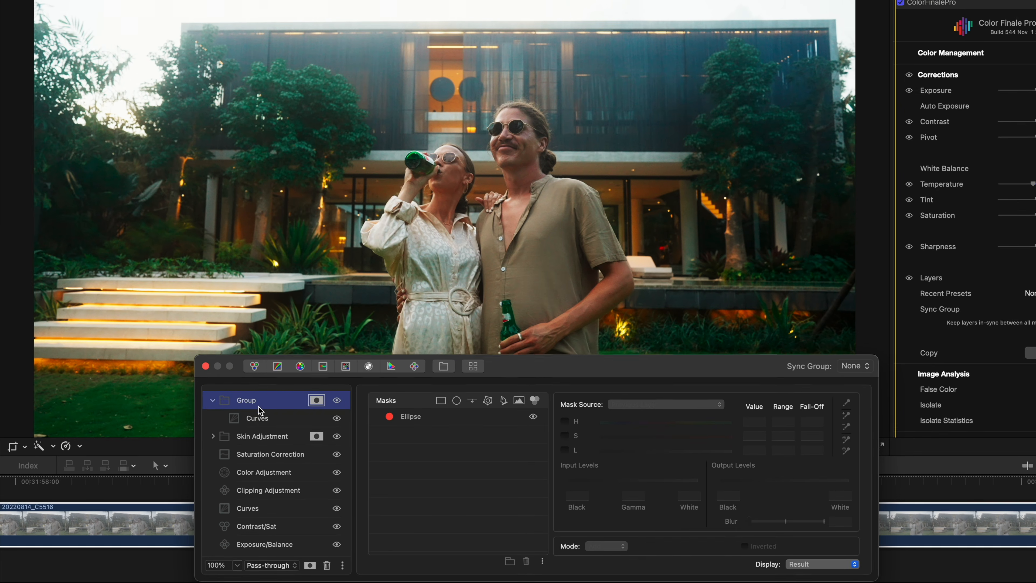
click(272, 418)
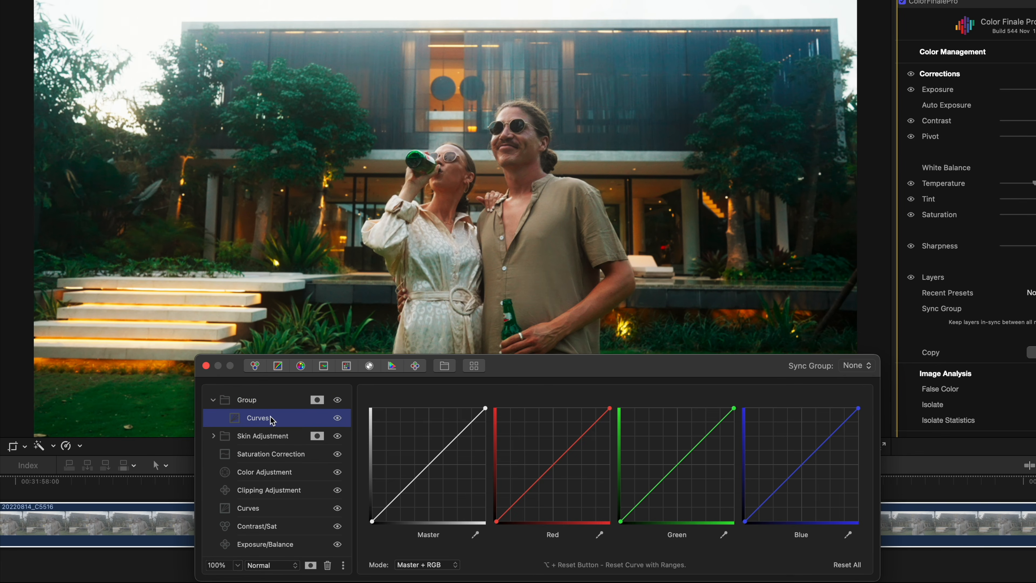
right_click(313, 423)
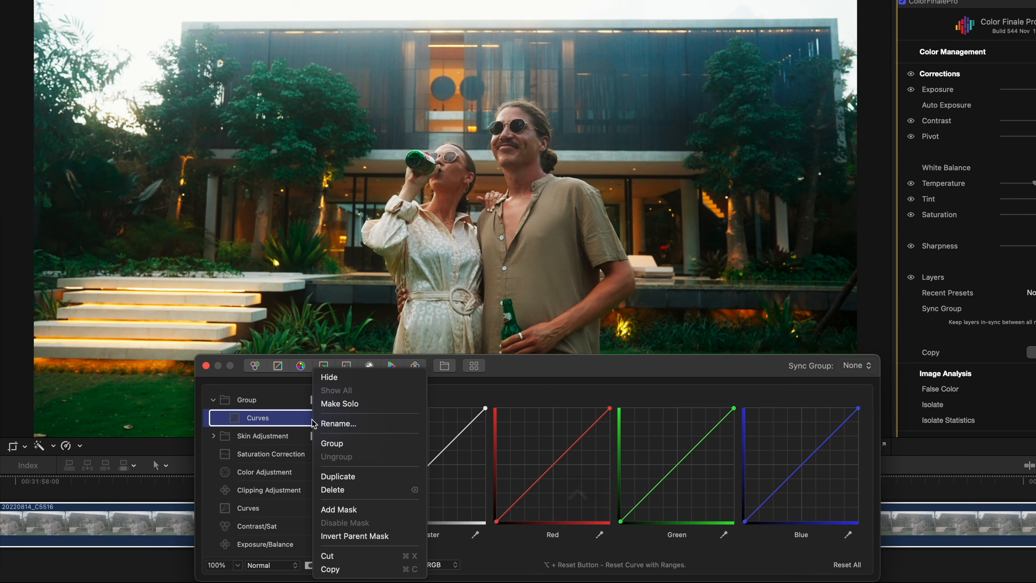
click(364, 536)
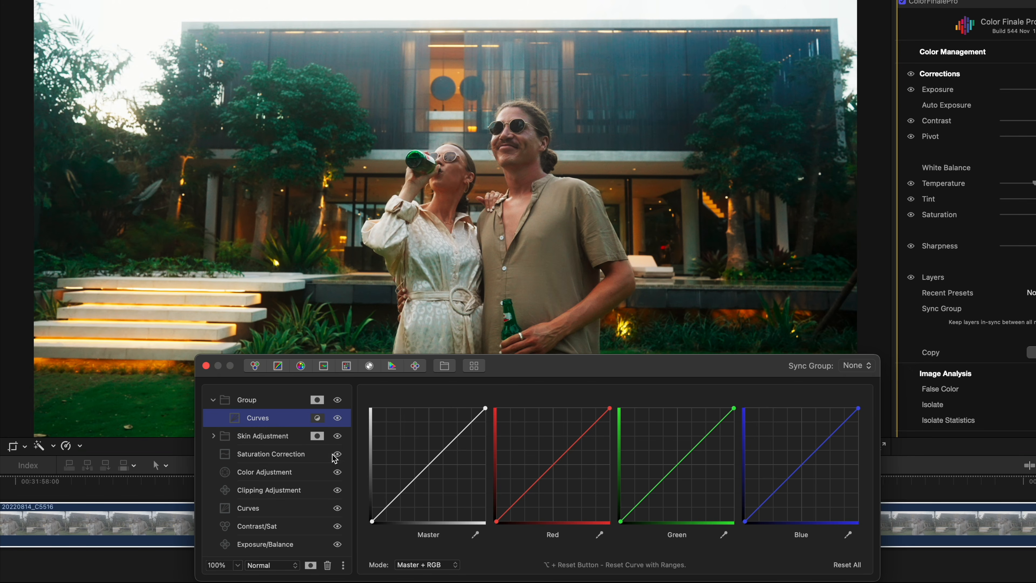
- Pull the Master curve down slightly with a point just below its middle, and duplicate the Curves layer within the group
click(421, 475)
drag(425, 478, 426, 479)
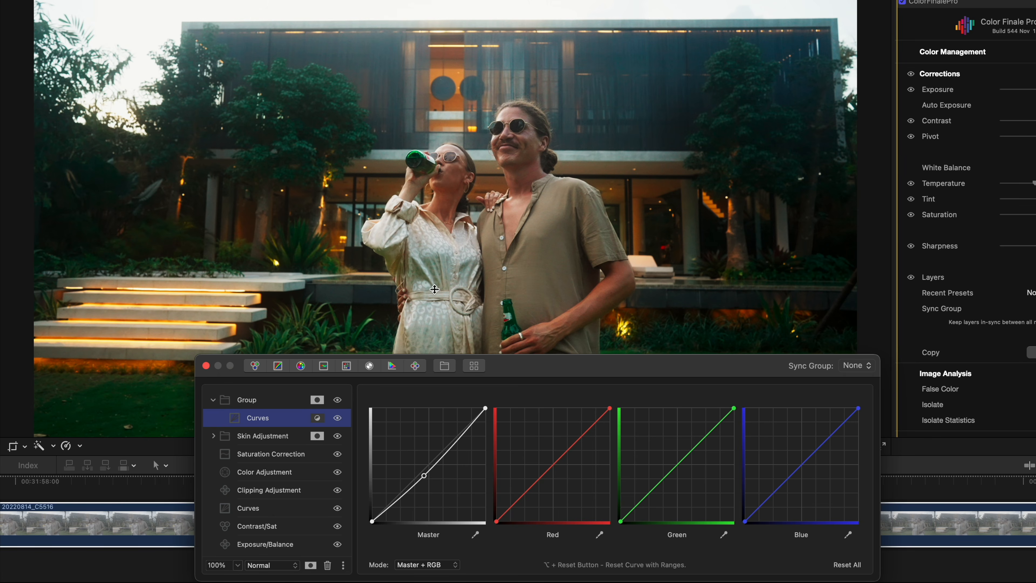
drag(426, 481, 427, 481)
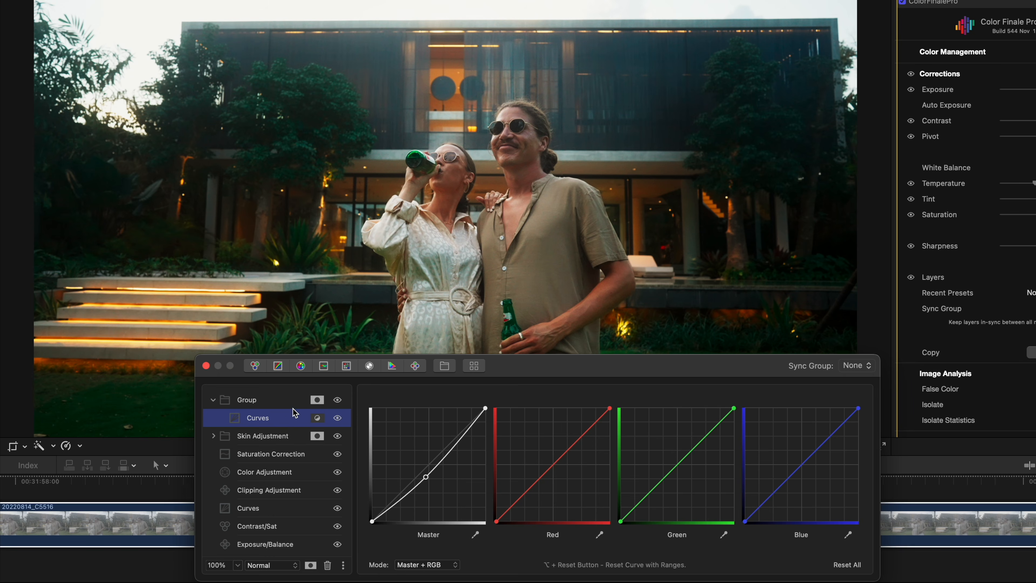
key(alt)
drag(297, 421, 296, 413)
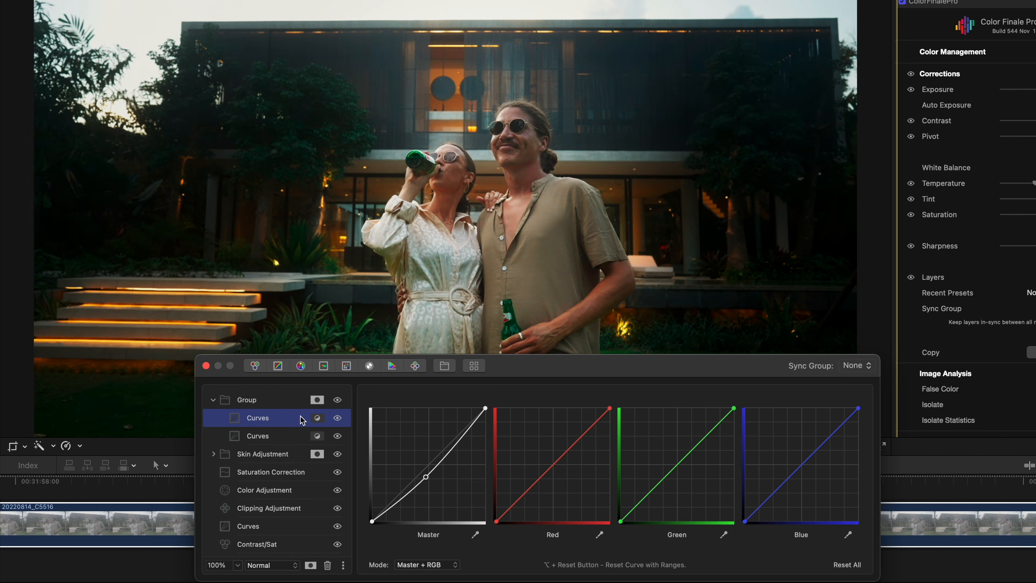
- Turn off the inverted parent mask for the duplicated Curves layer in the group and reset its Master curve
ctrl+click(302, 420)
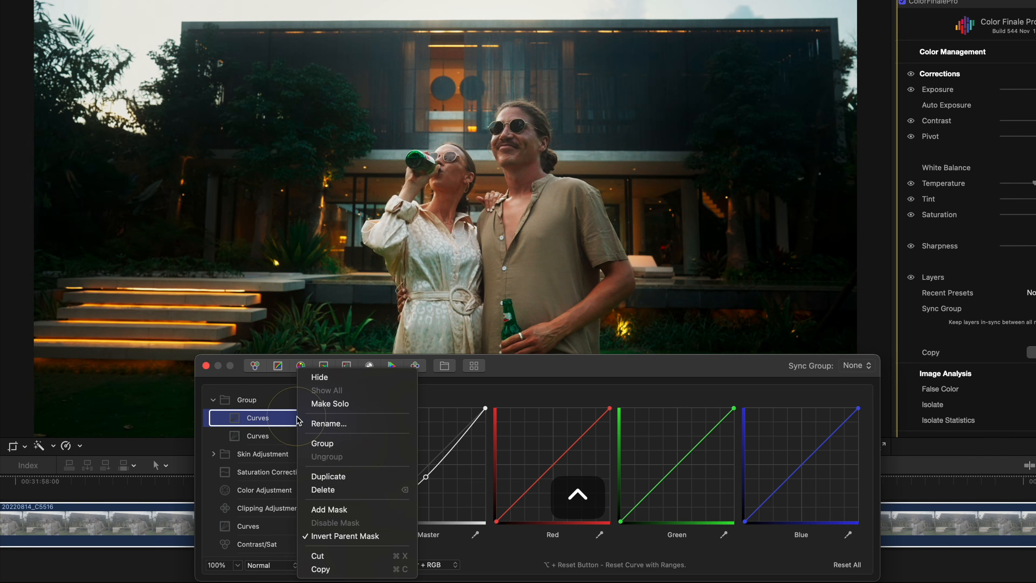
click(341, 535)
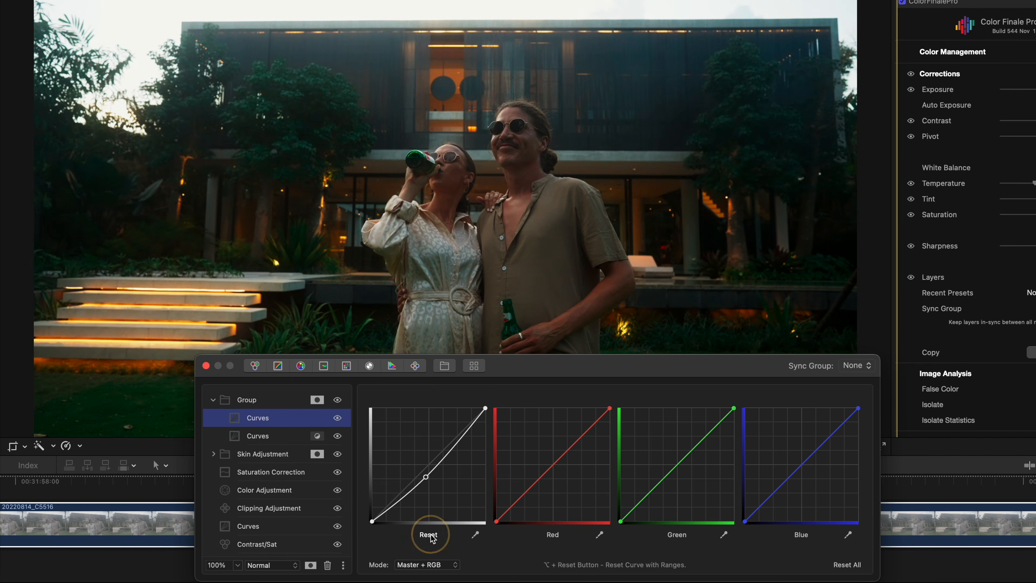
click(426, 535)
- Raise the Master curve very slightly with a point above its middle, and anchor the shadows with a second point near its lower quarter
click(448, 445)
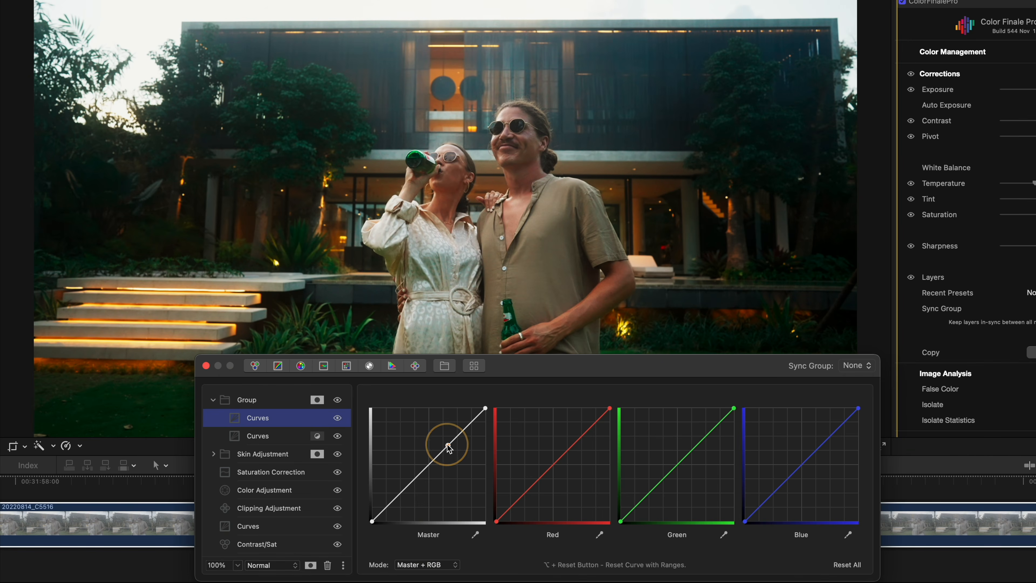
drag(448, 445, 440, 446)
key(super+z)
click(440, 452)
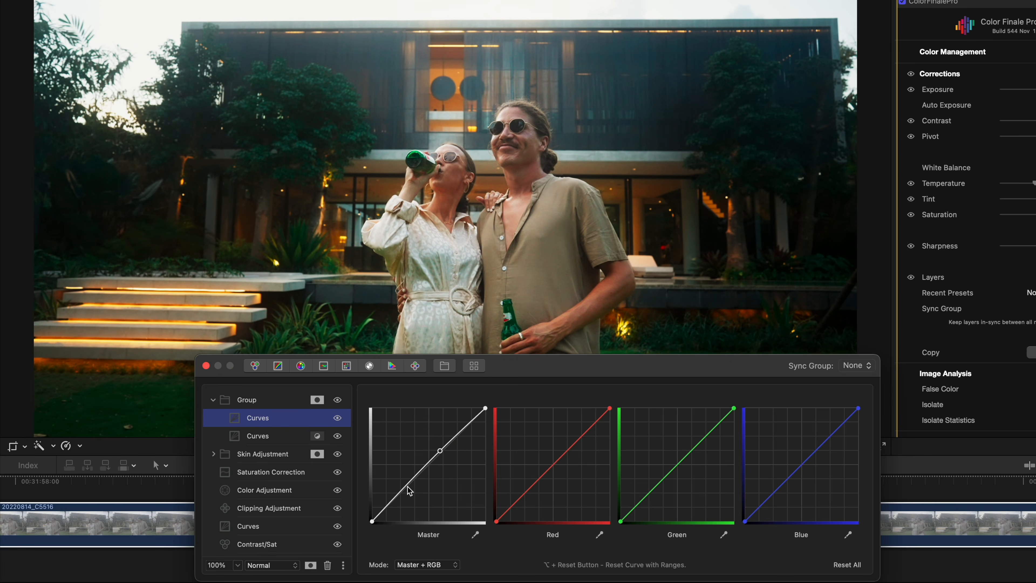
click(399, 496)
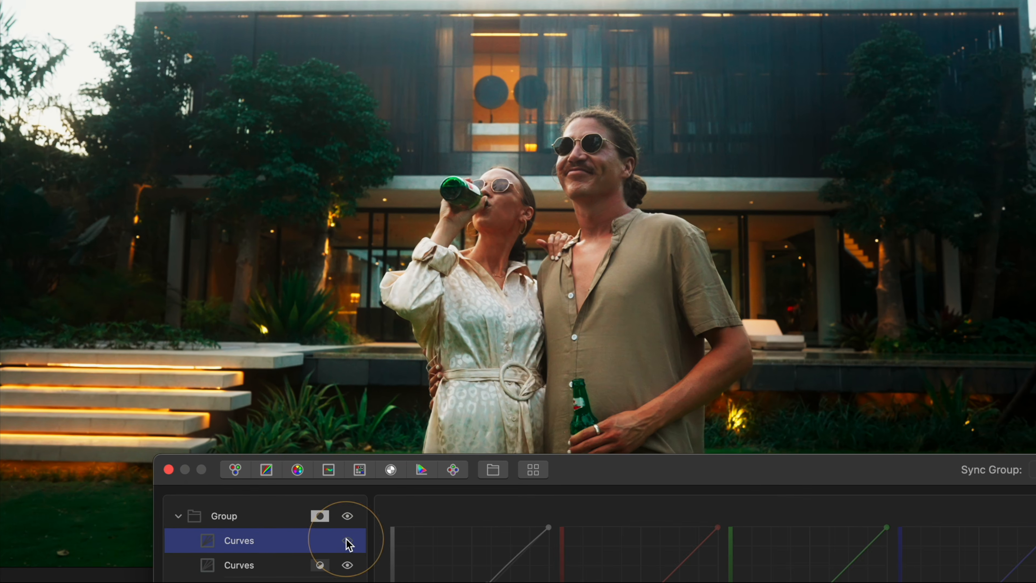
- Compare the image with and without the masked group and its inverted Curves layer
click(347, 518)
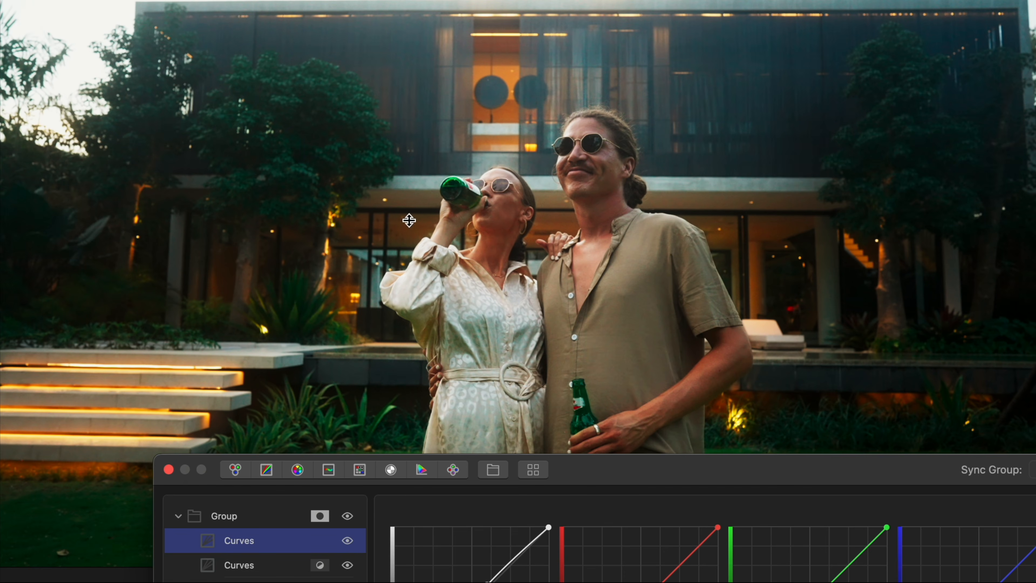
click(347, 566)
click(347, 565)
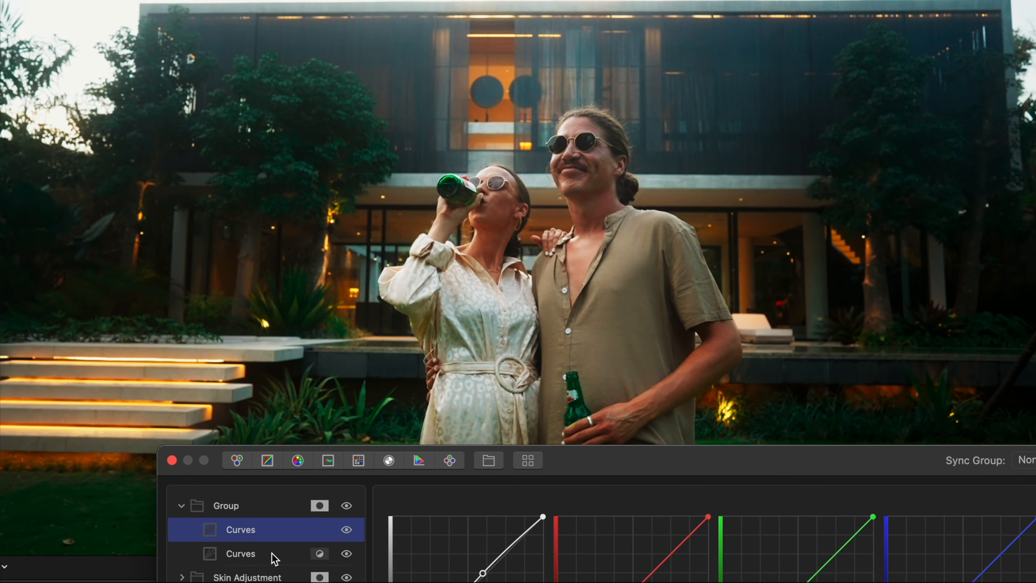
- Rename the group's lower Curves layer Outside and its upper Curves layer Inside
right_click(274, 564)
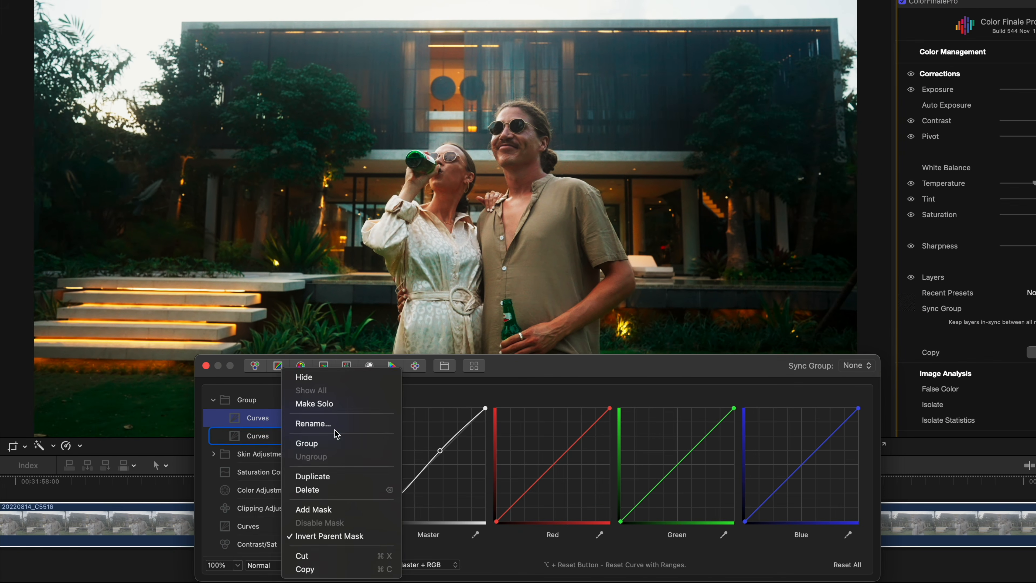
click(333, 429)
text(Ou)
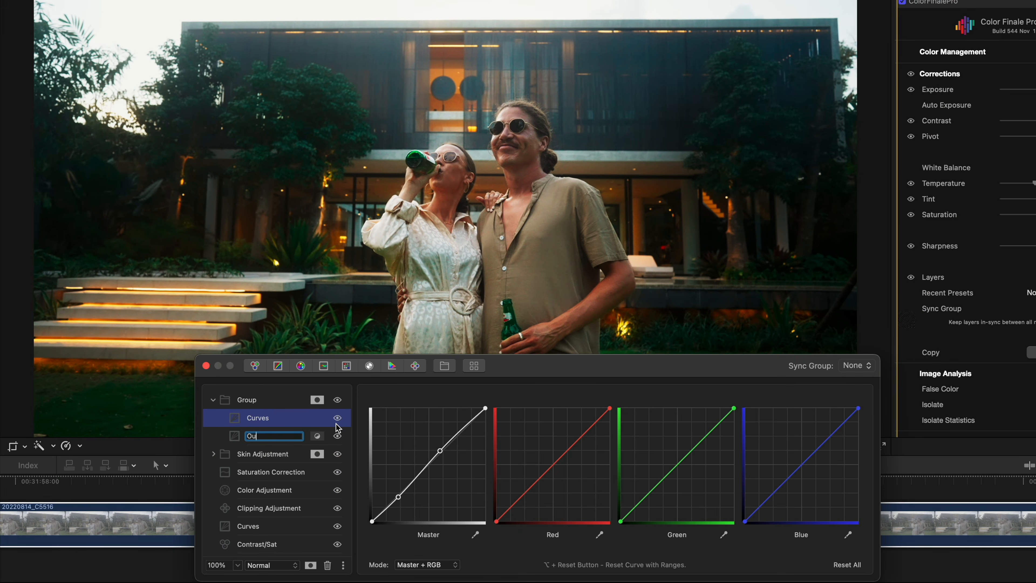
text(side)
key(Return)
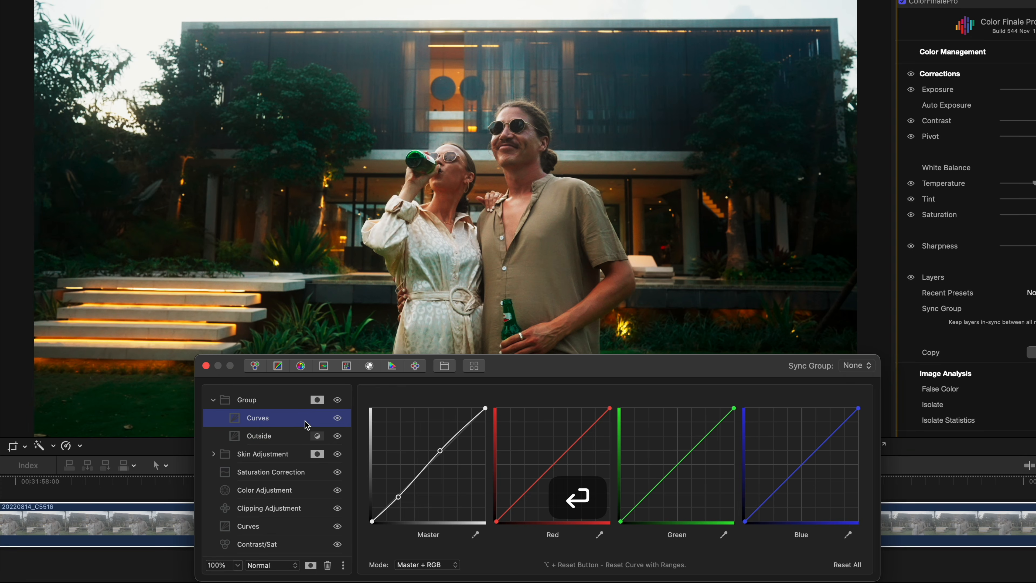
right_click(301, 421)
click(335, 422)
text(Inside)
key(Return)
- Rename the group Vignette Pump and collapse it
right_click(268, 401)
click(287, 424)
text(Vignette Pump)
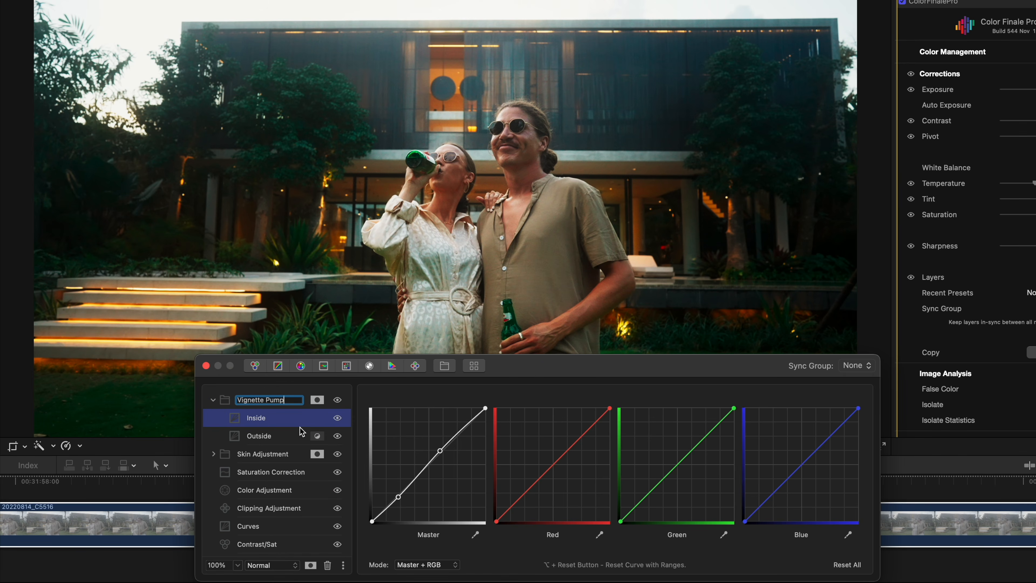
key(Return)
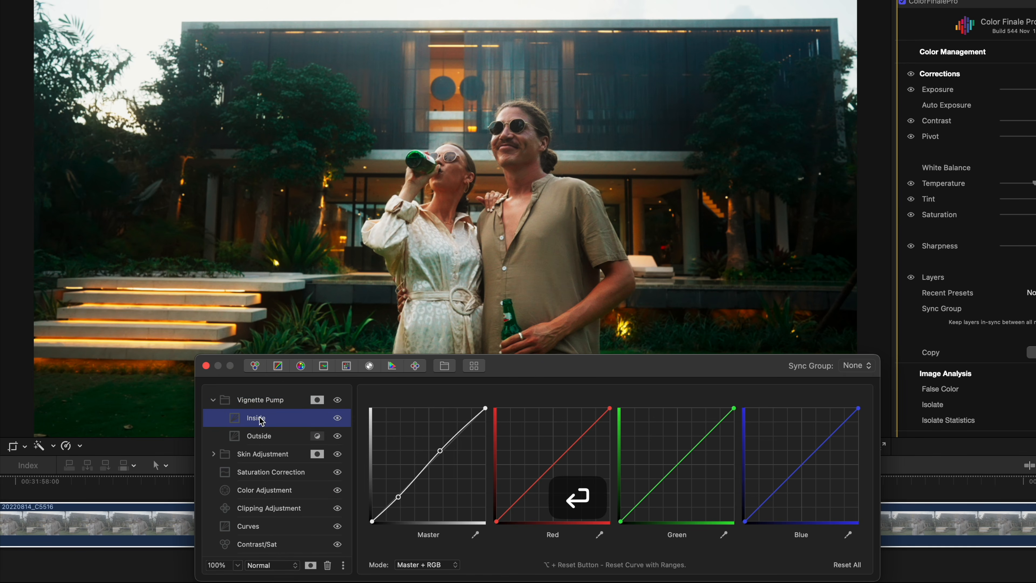
click(213, 400)
- Hide and show the Vignette Pump group to compare the image, and close the layers window
click(338, 401)
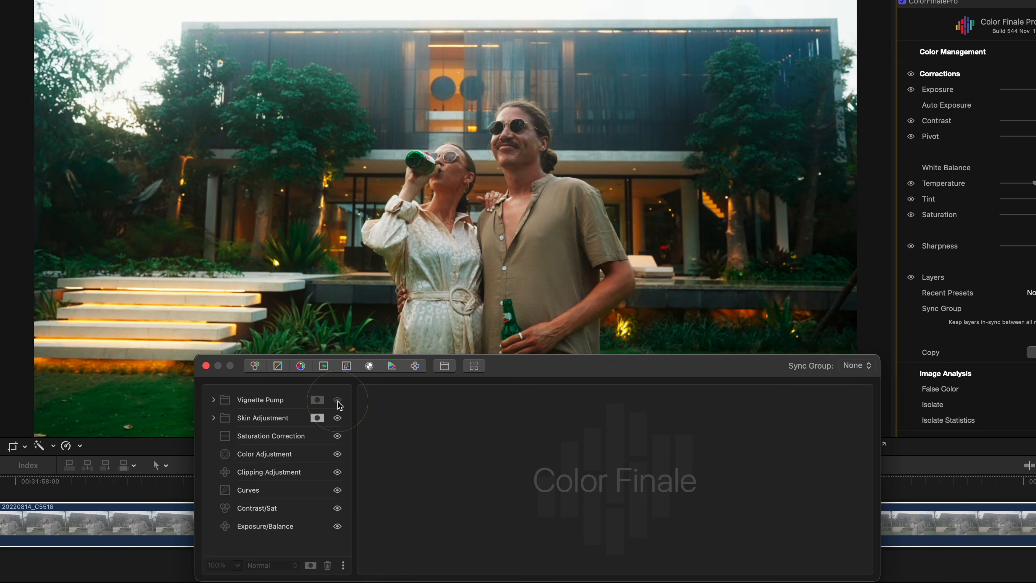
click(338, 401)
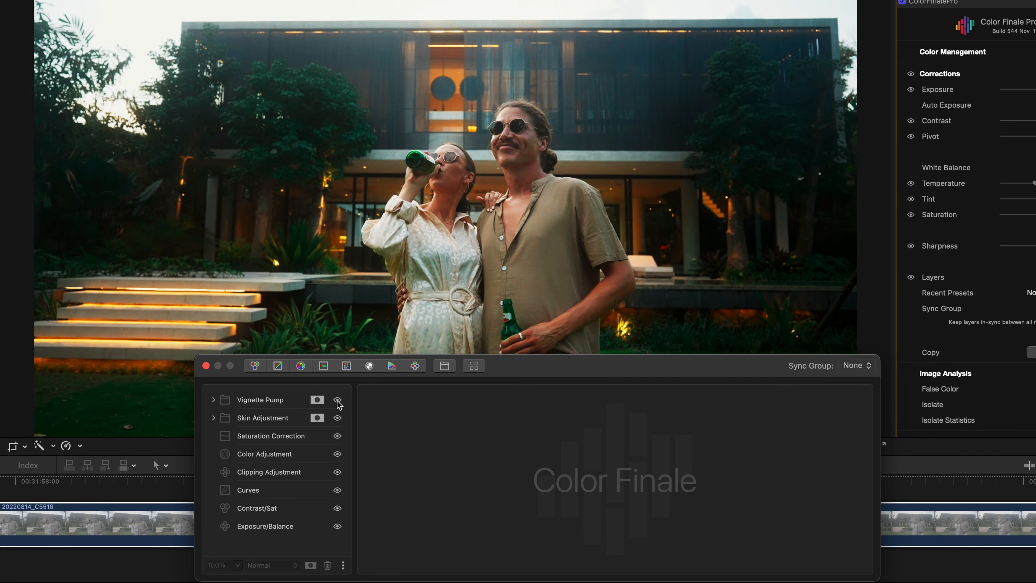
click(206, 366)
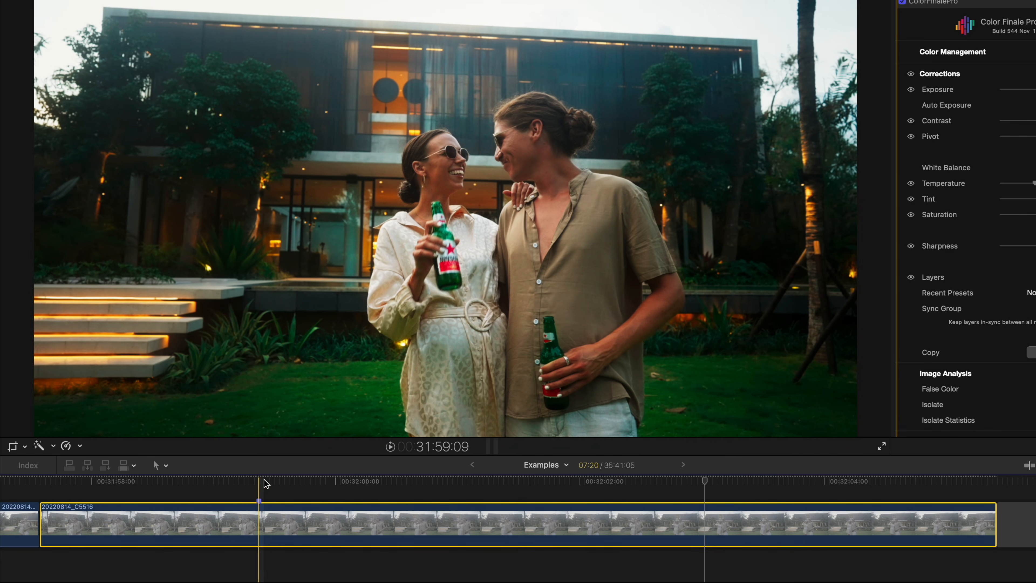
- At an early frame near 31:59:09, lower the Inside layer's opacity to 63% and close the layers window
click(260, 481)
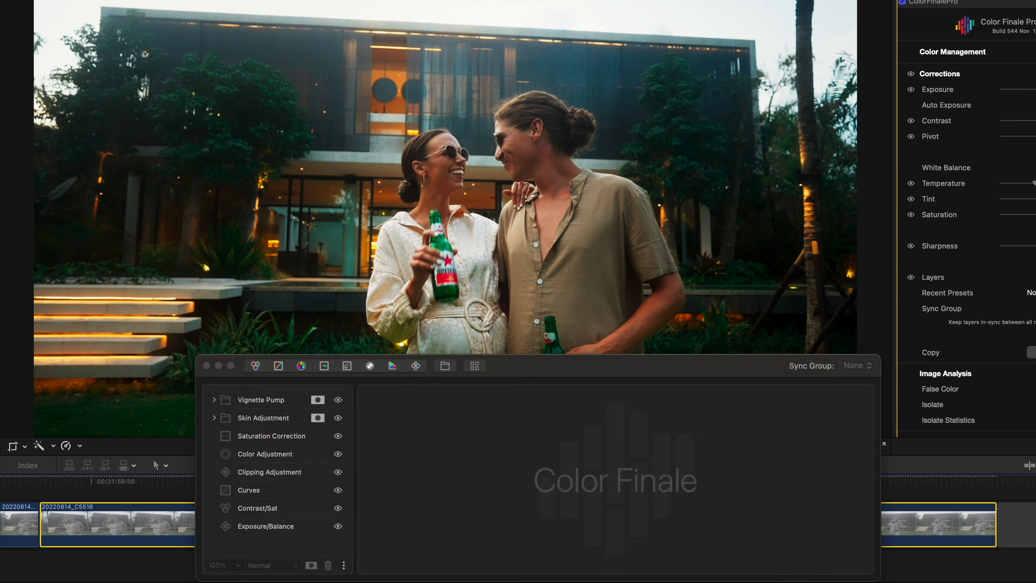
click(214, 399)
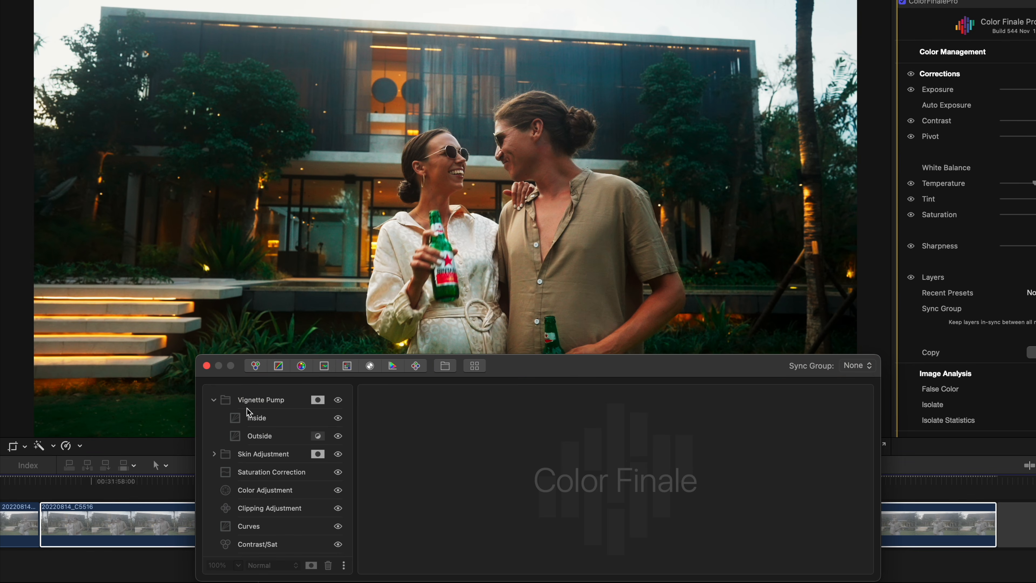
click(259, 419)
click(238, 564)
click(217, 570)
mouse_move(217, 570)
mouse_down()
mouse_move(173, 570)
mouse_move(389, 563)
mouse_move(128, 566)
mouse_move(215, 575)
mouse_up()
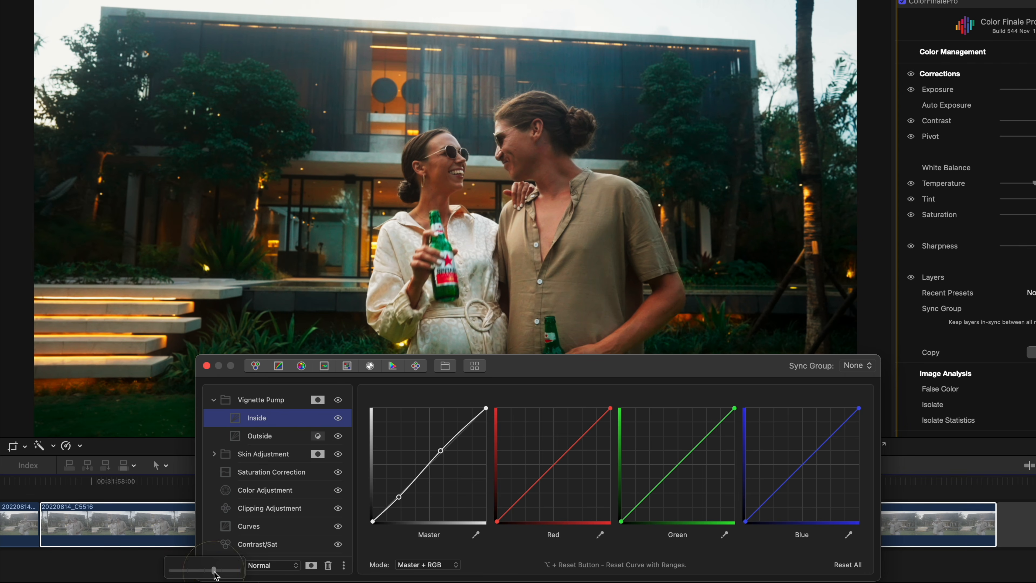
click(207, 366)
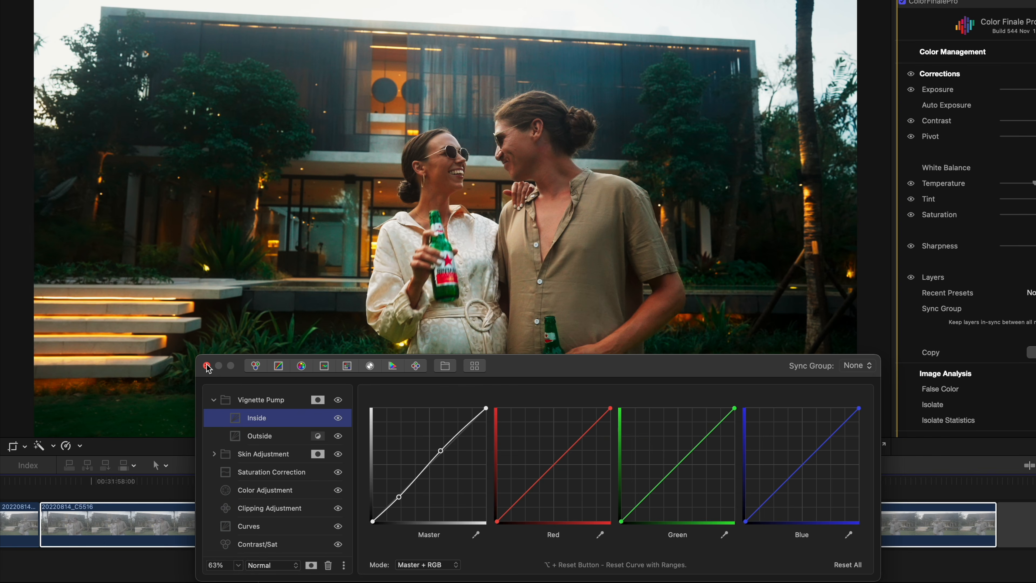
click(206, 366)
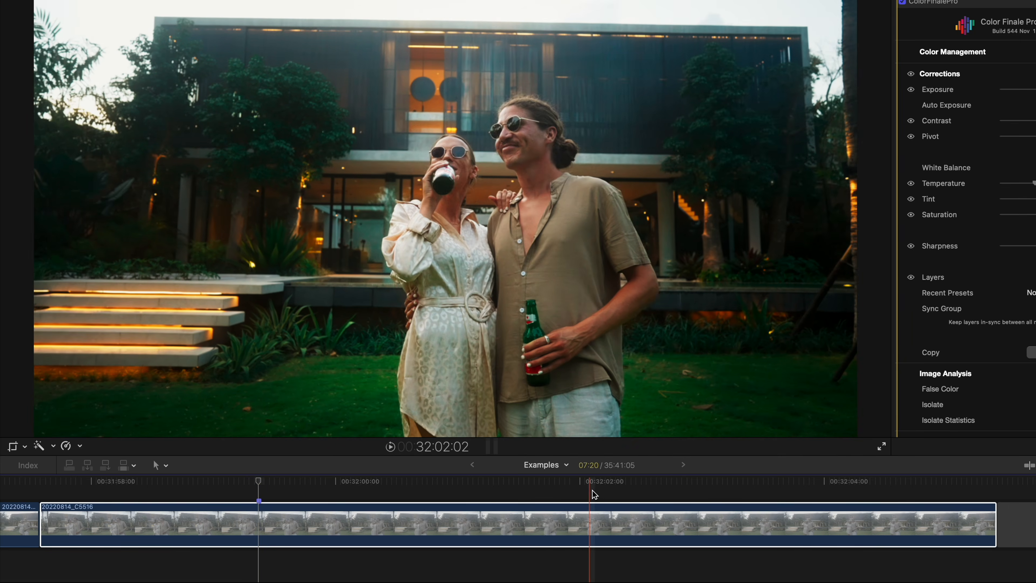
- Compare the clip with the whole ColorFinalePro effect off and on at 32:02:13
click(647, 496)
click(902, 2)
click(902, 2)
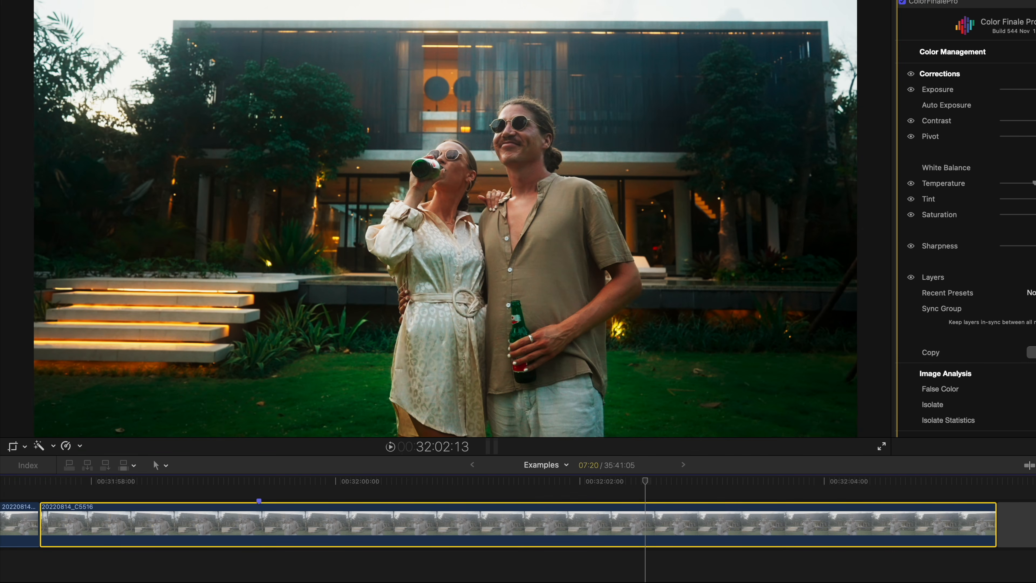
- Reopen the layers window and put all layers from Vignette Pump down to Curves into one new group
click(1035, 277)
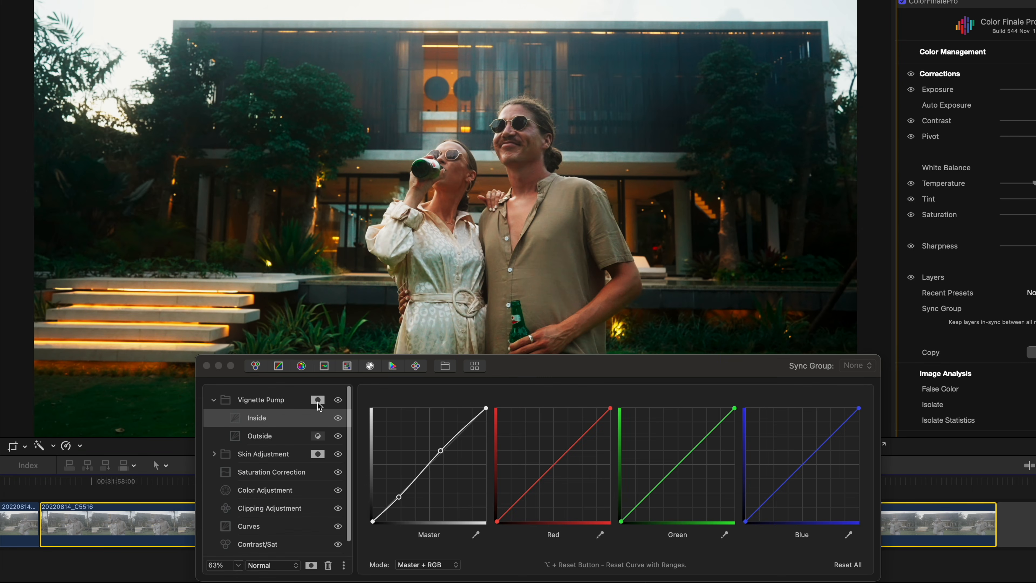
click(213, 400)
click(287, 400)
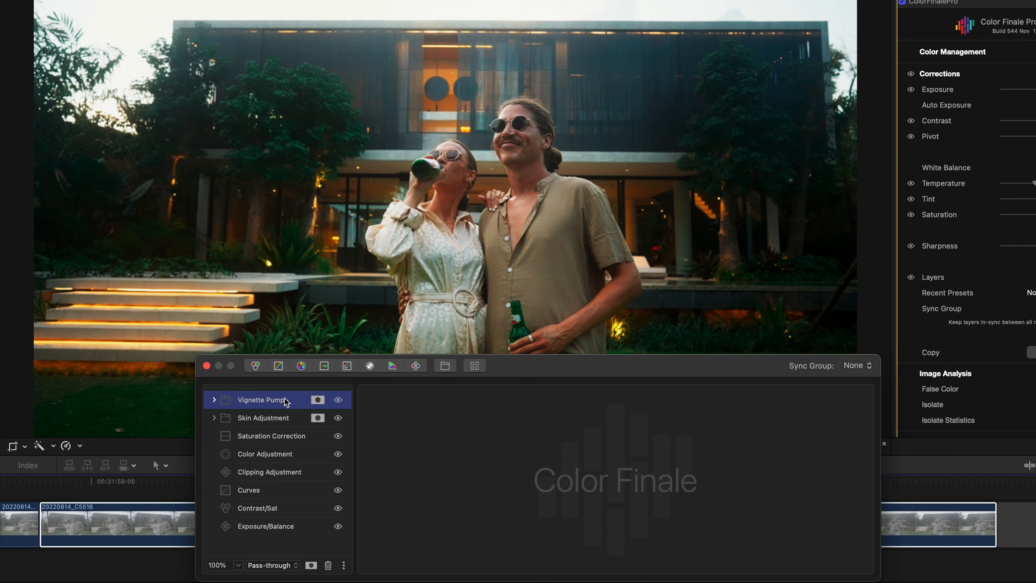
shift+click(271, 490)
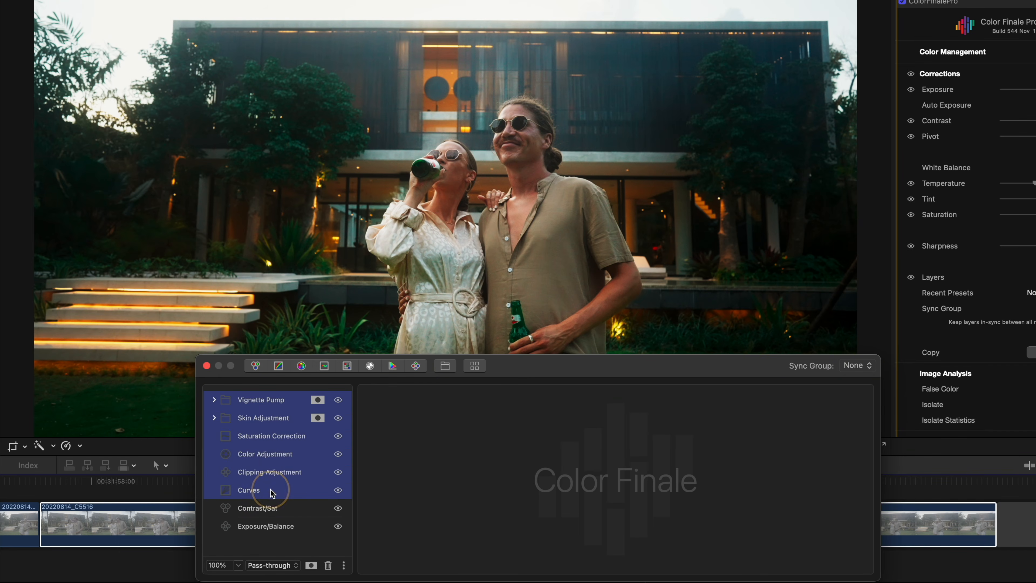
click(447, 367)
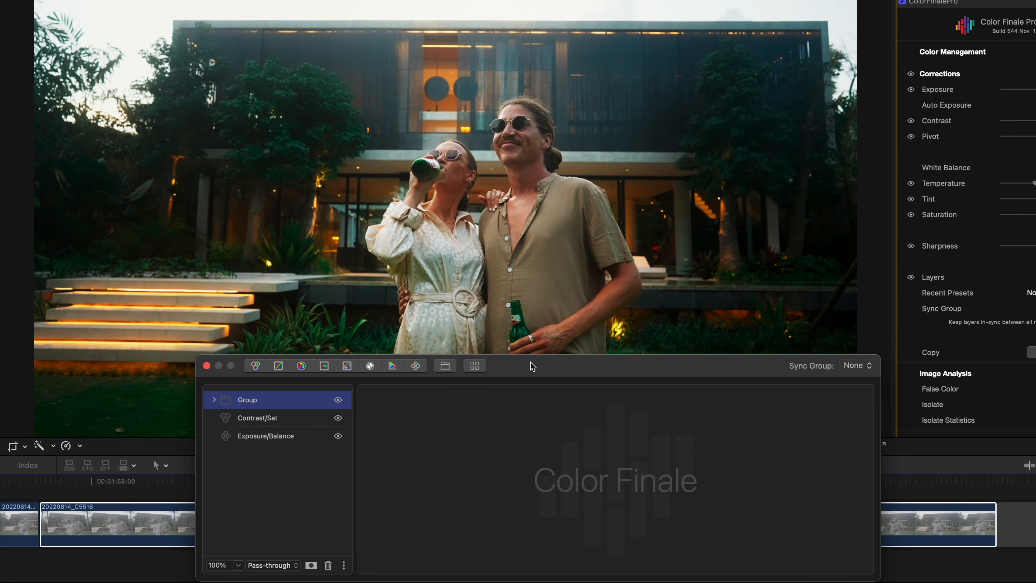
- Hide and show the new group repeatedly to compare the image with only the base corrections
click(340, 401)
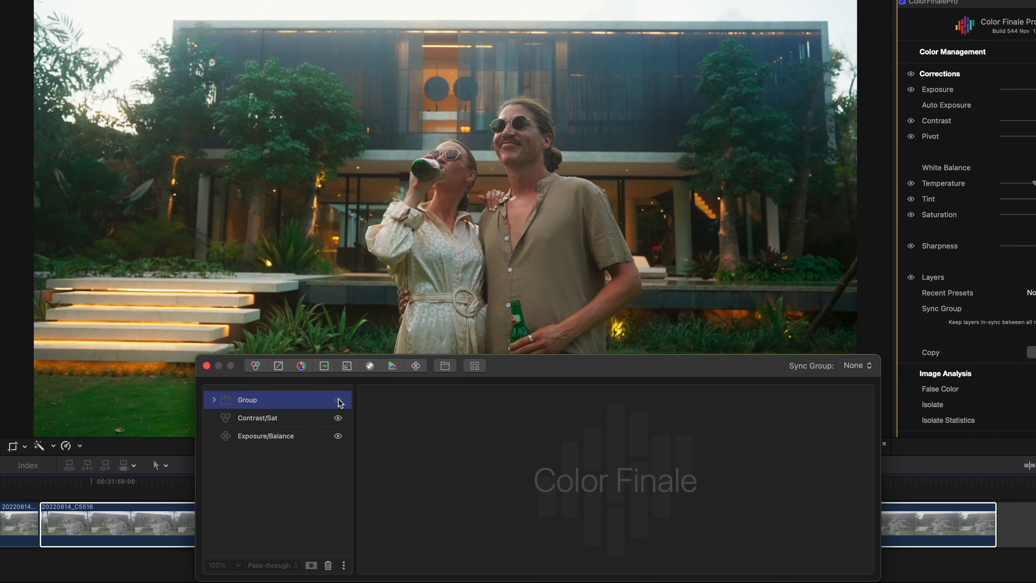
click(338, 400)
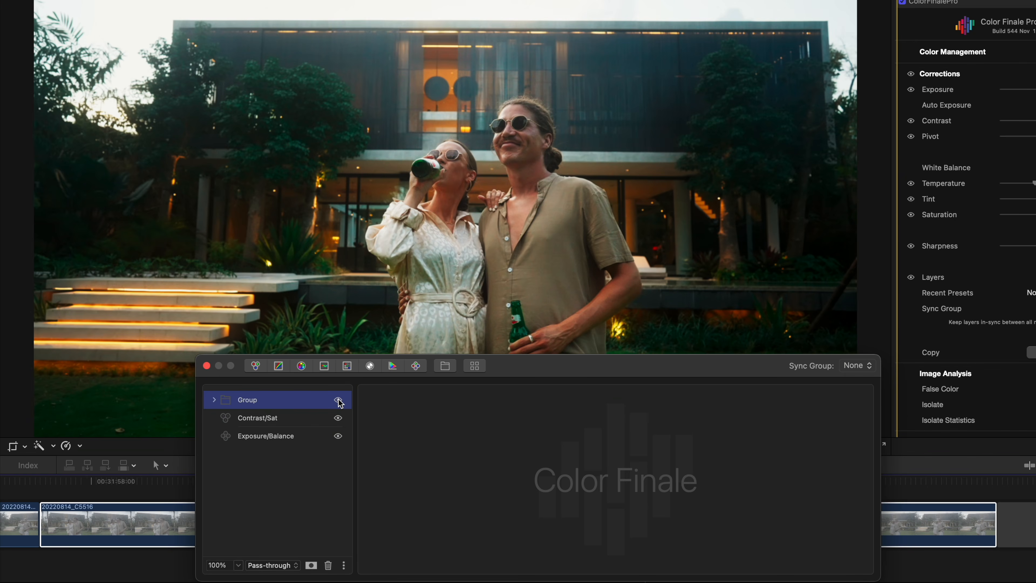
click(338, 400)
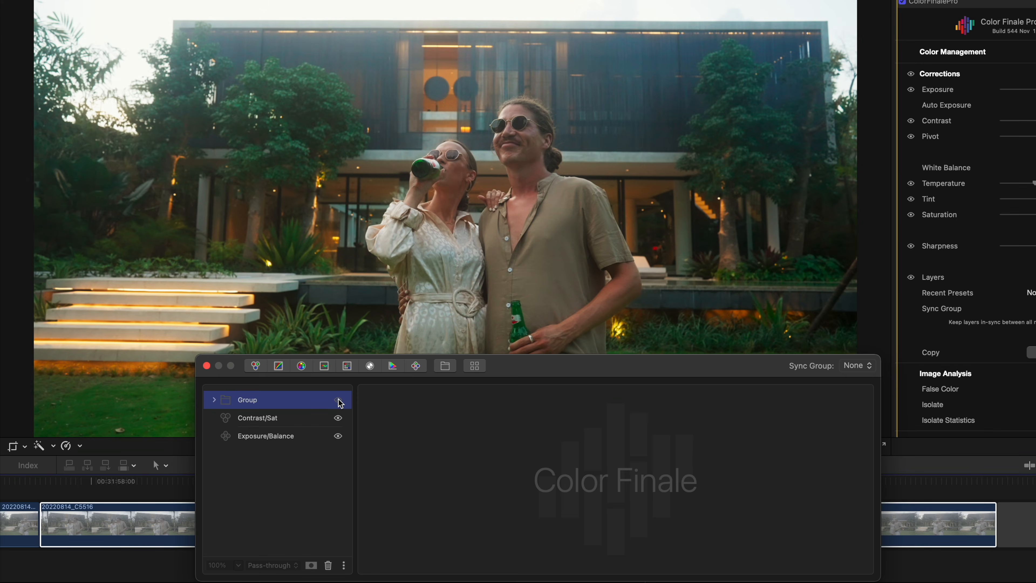
click(338, 400)
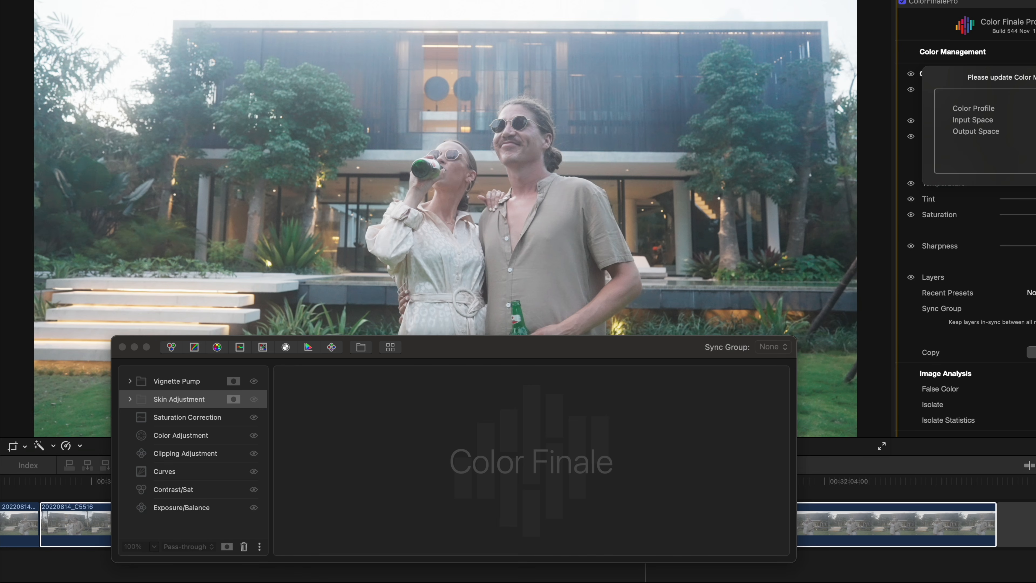
- Turn on the hidden Exposure/Balance and Contrast/Sat layers one after the other, toggling each to compare its effect
click(235, 513)
click(254, 507)
click(253, 507)
click(254, 507)
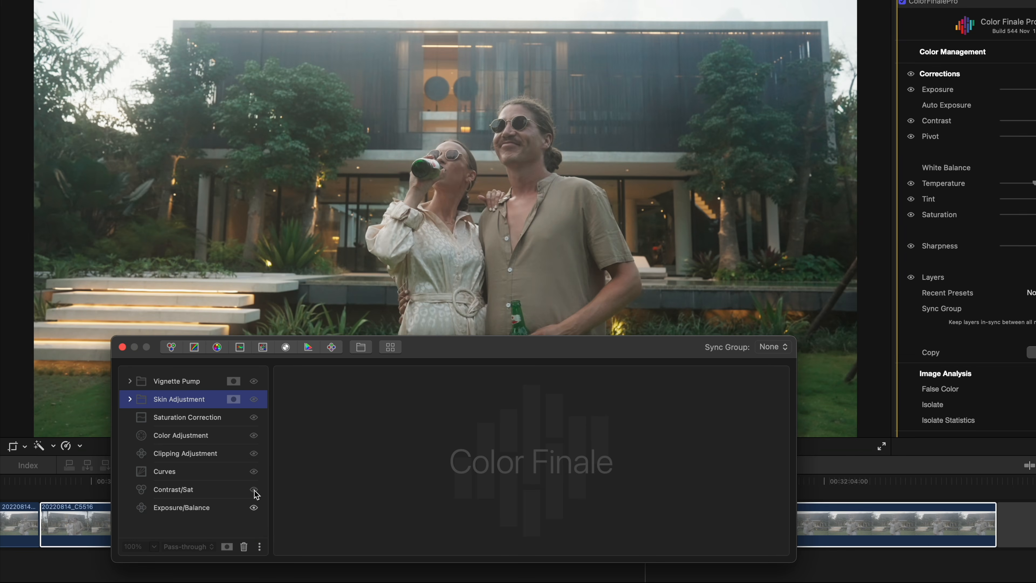
click(254, 491)
click(254, 491)
click(254, 491)
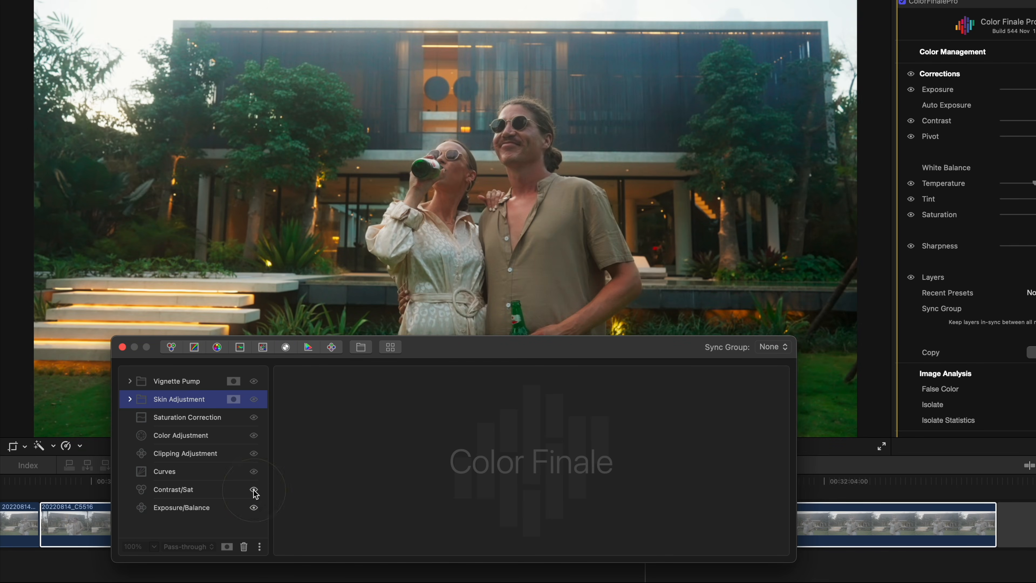
- Turn on the Curves layer above Contrast/Sat, toggling it to compare its effect
click(253, 473)
click(255, 474)
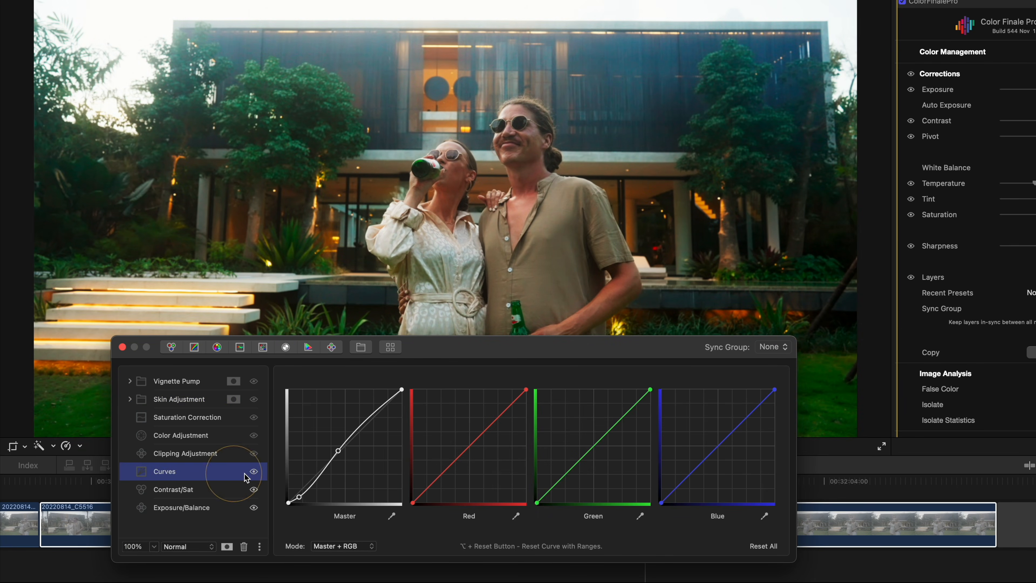
click(254, 473)
click(255, 473)
- Turn on the Clipping Adjustment layer, toggling it to compare its effect, and open its name for editing
click(250, 456)
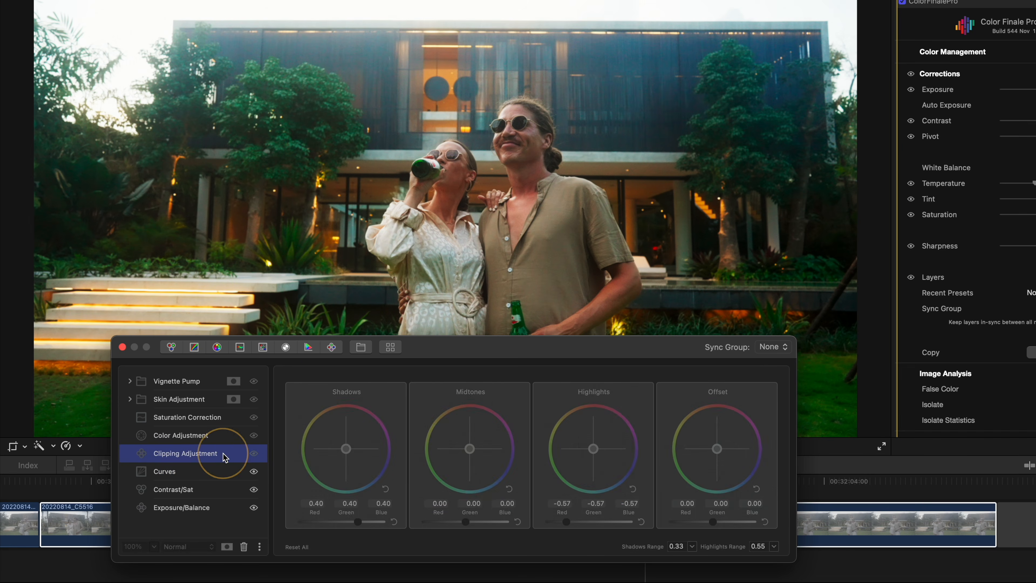
click(254, 453)
click(254, 454)
click(253, 453)
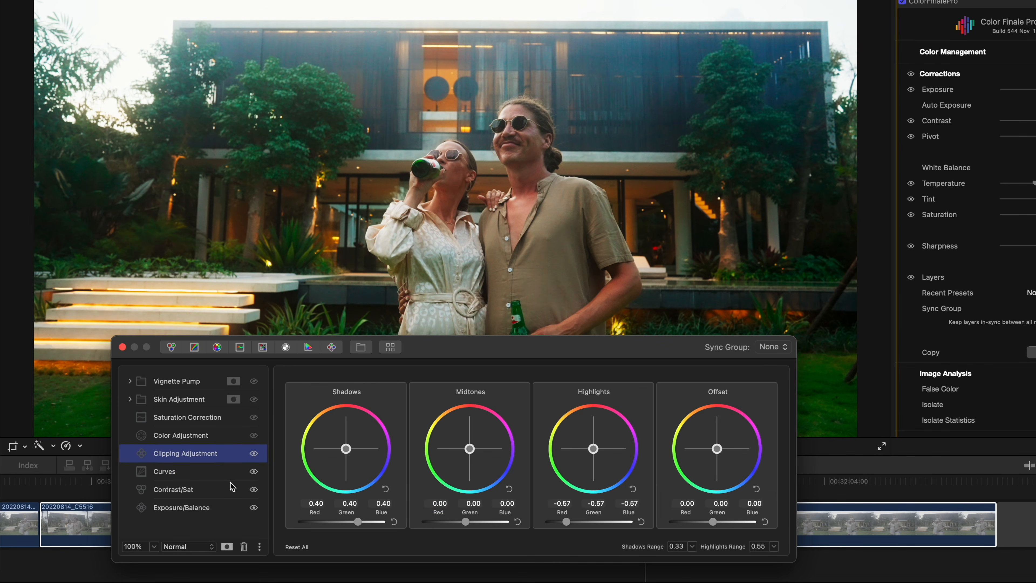
double_click(217, 457)
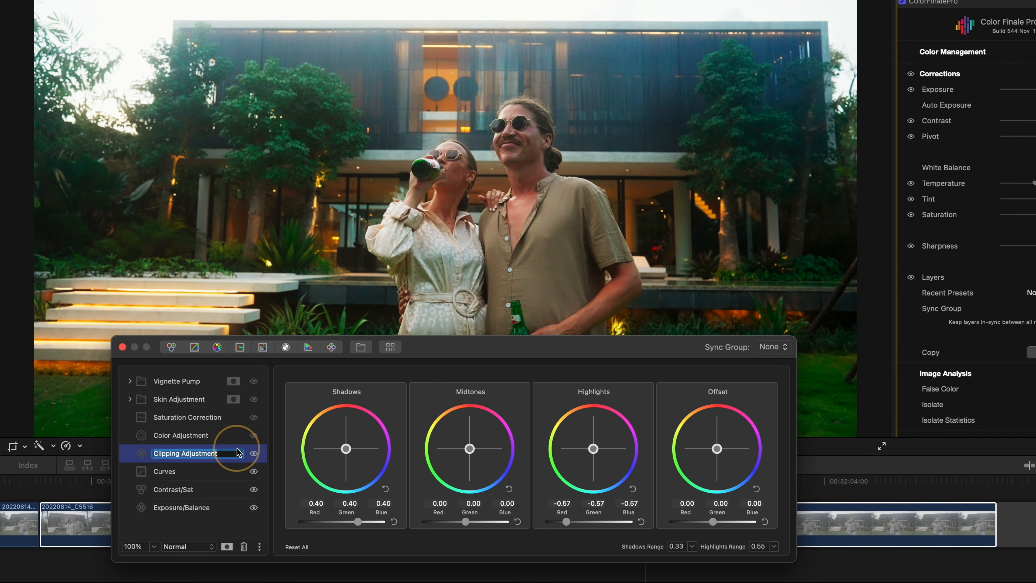
- Move the Clipping Adjustment layer to the very top of the layer stack, above Vignette Pump
click(238, 470)
drag(236, 452, 232, 371)
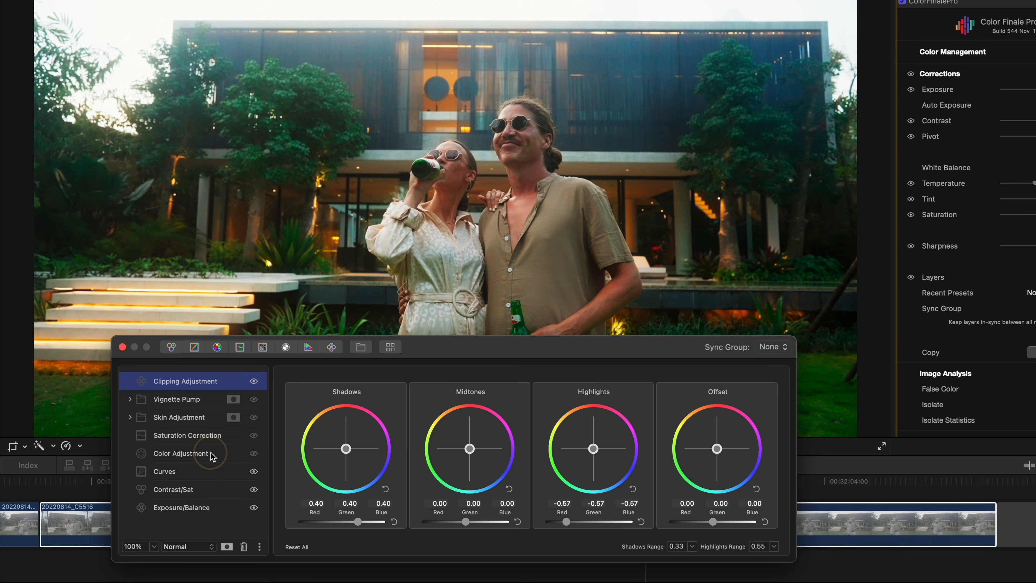
- Turn on the Color Adjustment layer, toggling it repeatedly to compare its effect on the image
click(249, 454)
click(252, 453)
click(253, 454)
click(256, 454)
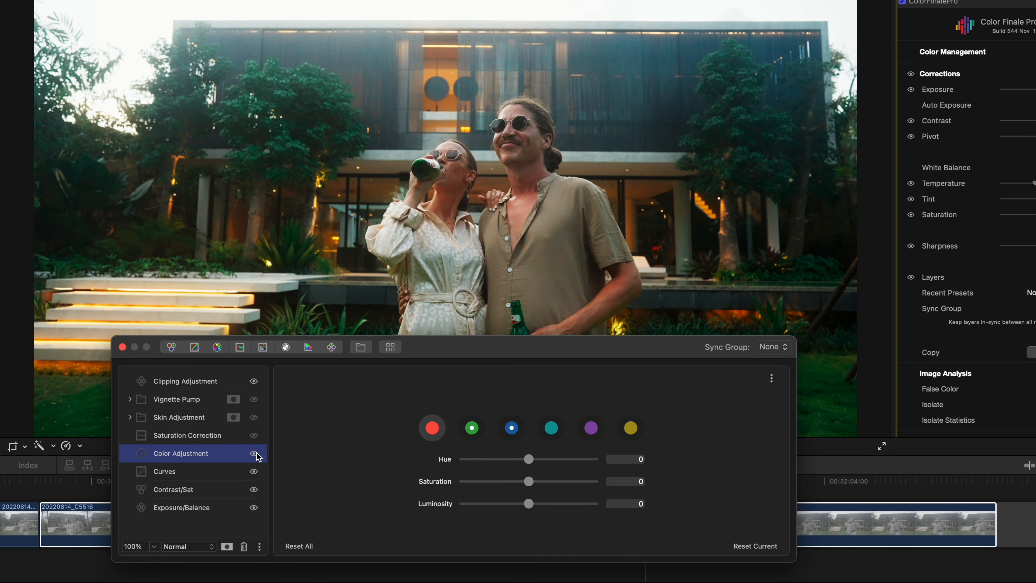
click(256, 454)
click(254, 453)
click(254, 453)
click(254, 454)
click(254, 454)
click(255, 454)
click(254, 454)
click(254, 453)
click(254, 454)
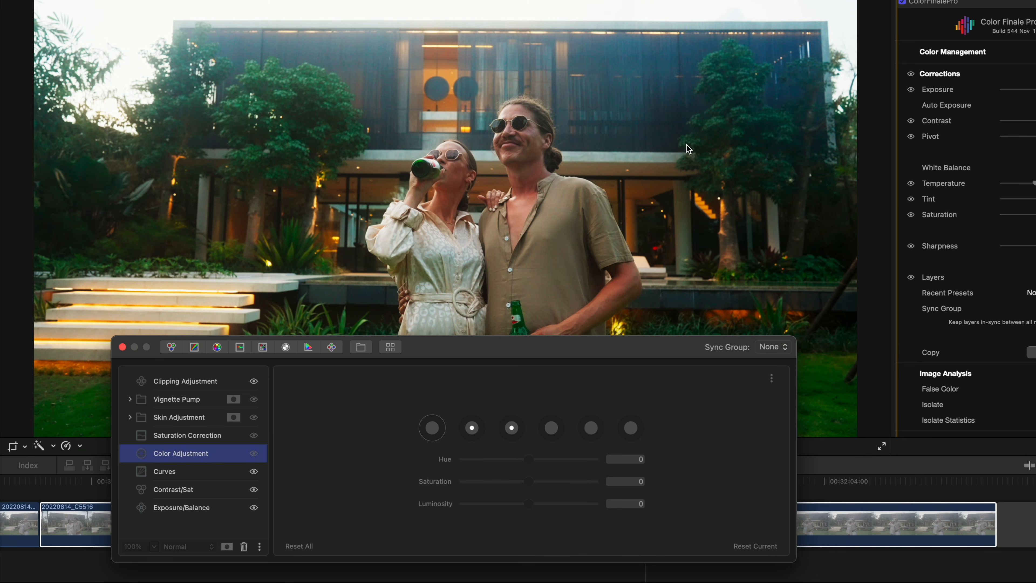
click(254, 454)
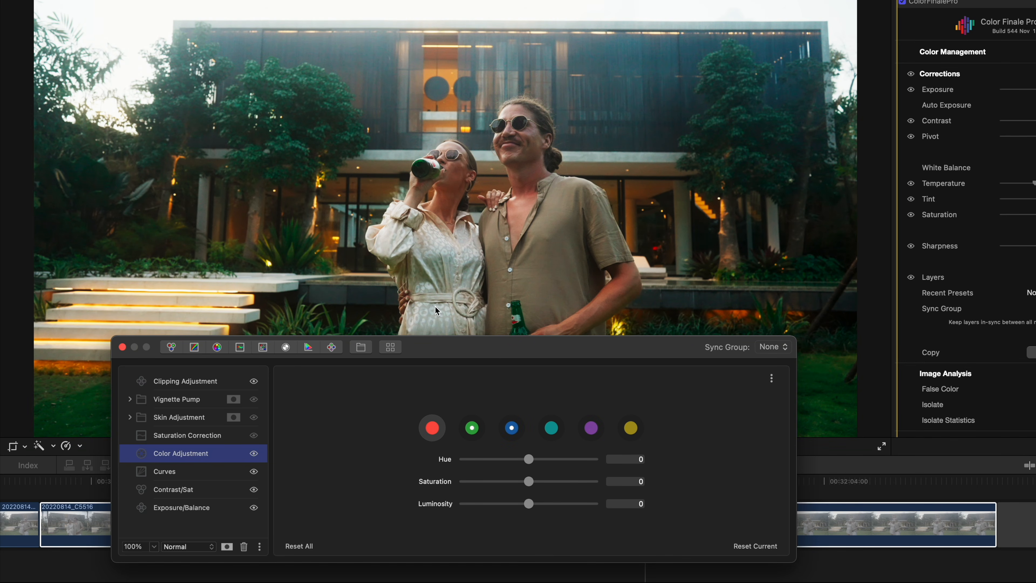
- Turn on the Saturation Correction layer and the Skin Adjustment and Vignette Pump groups in turn, comparing the effect of each
click(254, 435)
click(254, 436)
click(254, 418)
click(252, 415)
click(252, 415)
click(254, 400)
click(255, 399)
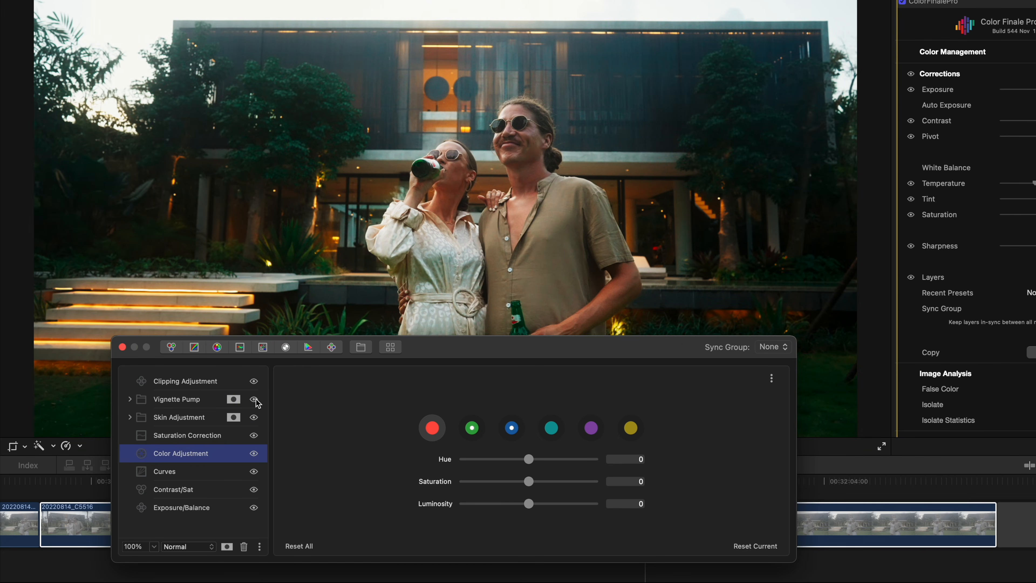
- Expand the Vignette Pump group and set the feather of its ellipse mask to 90%
click(130, 400)
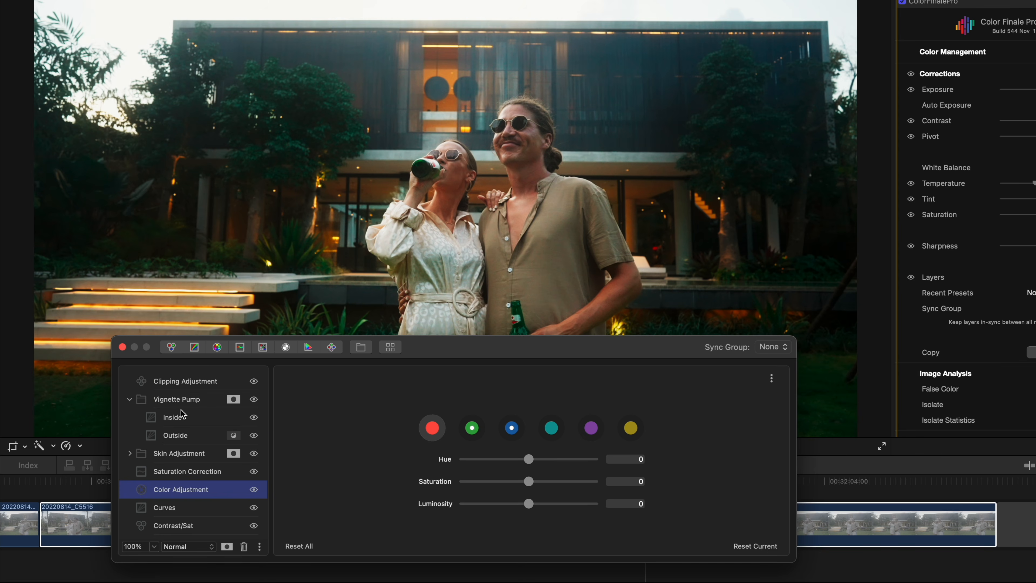
click(188, 434)
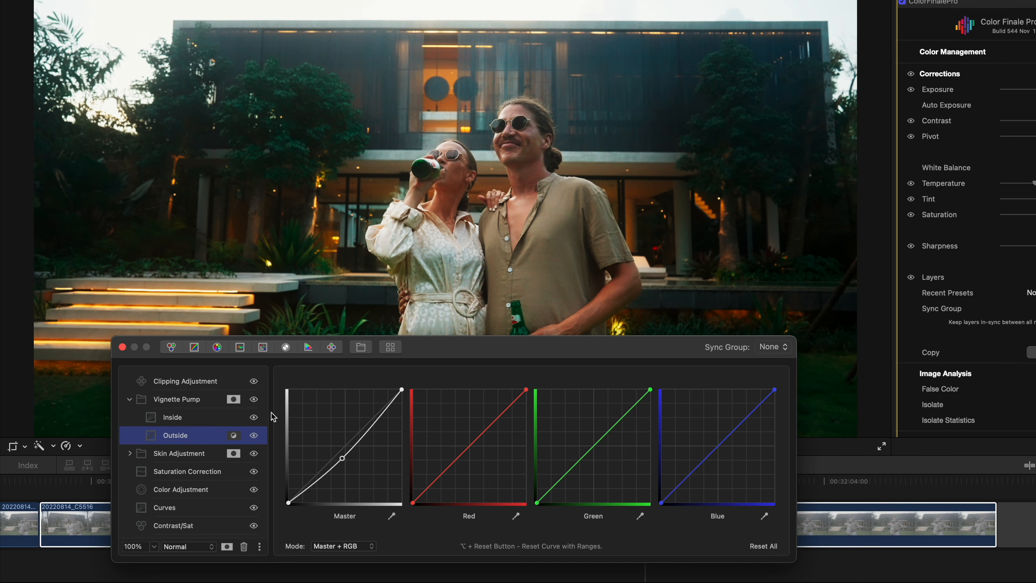
click(154, 547)
mouse_move(152, 568)
mouse_down()
mouse_move(138, 571)
mouse_move(152, 568)
mouse_up()
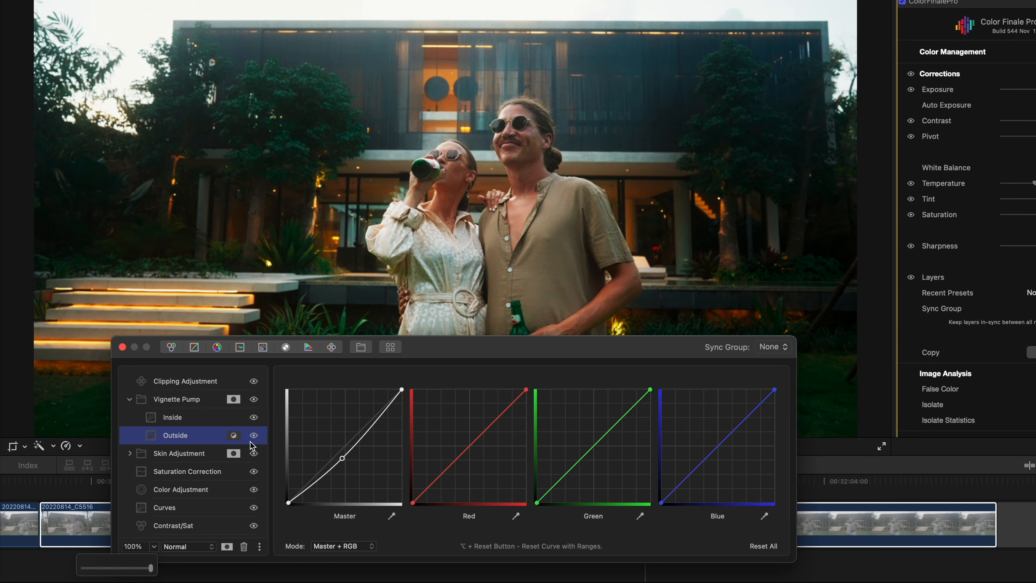
click(234, 399)
click(337, 397)
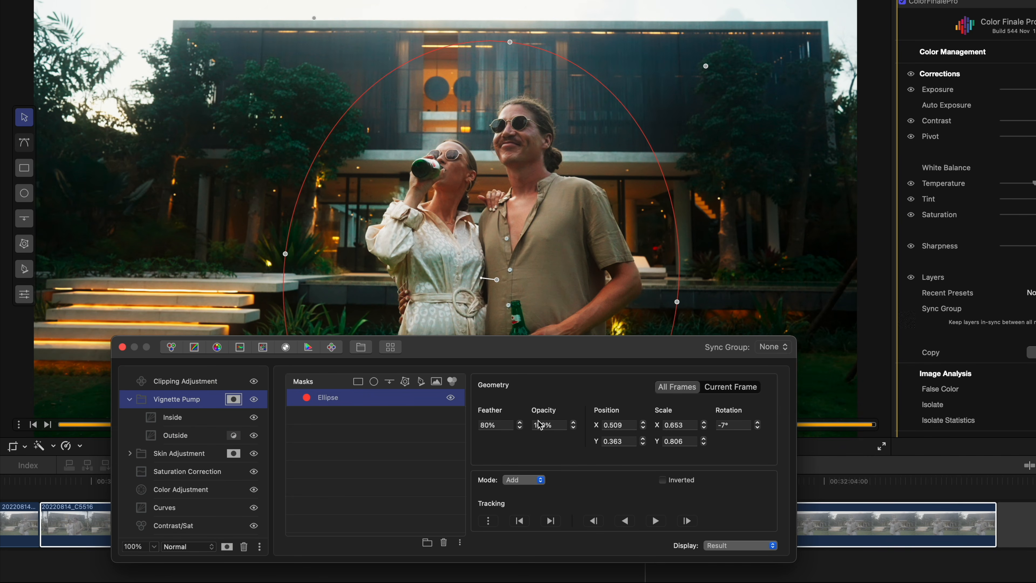
click(486, 427)
key(BackSpace)
key(Return)
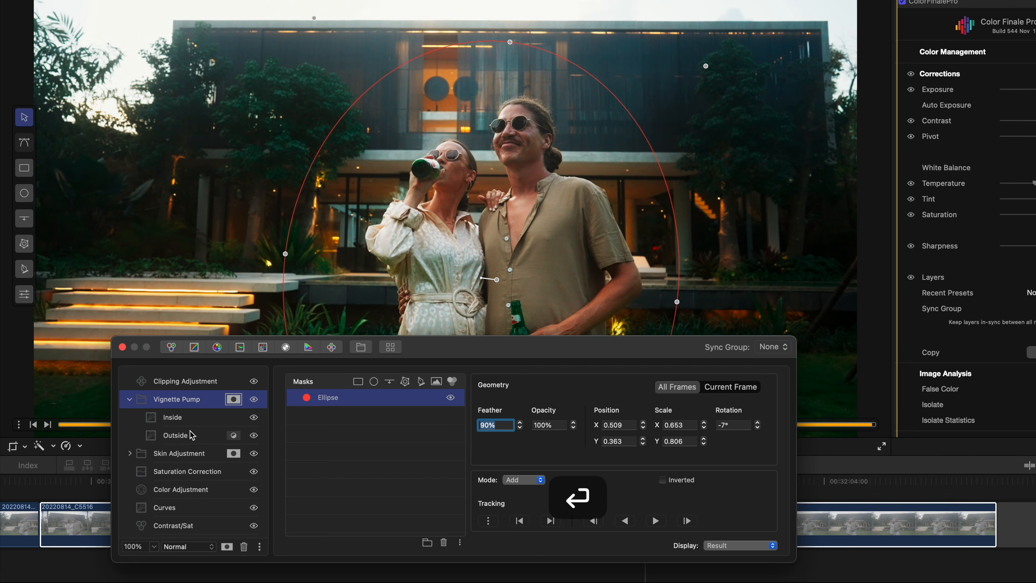
- Lower the opacity of the Outside curves layer to 85% and collapse the Vignette Pump group
click(153, 546)
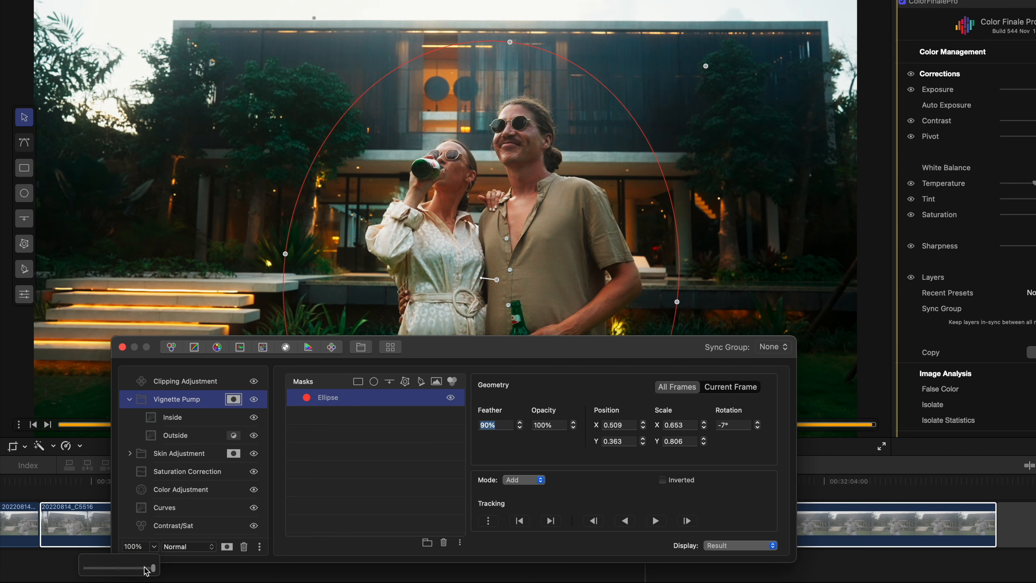
click(205, 435)
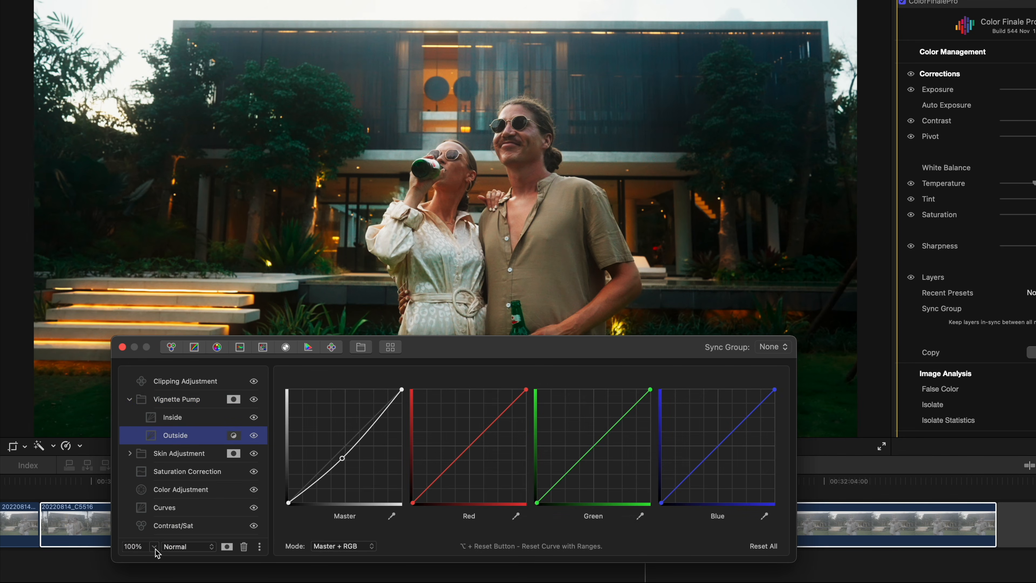
drag(154, 568, 145, 571)
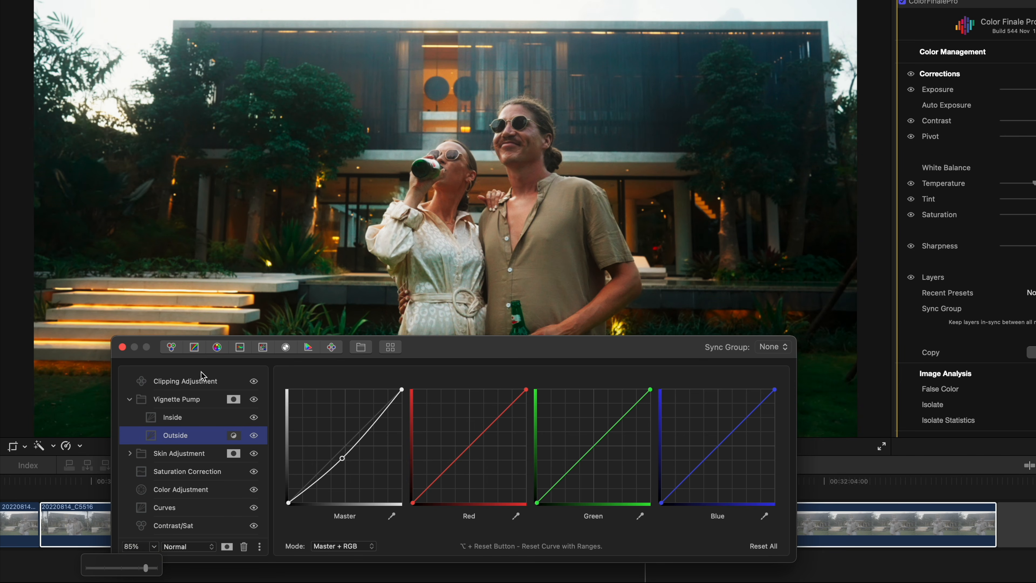
click(129, 400)
- Group all layers from Curves up to Clipping Adjustment, and toggle the group's visibility to compare the image with and without it
click(255, 383)
click(254, 383)
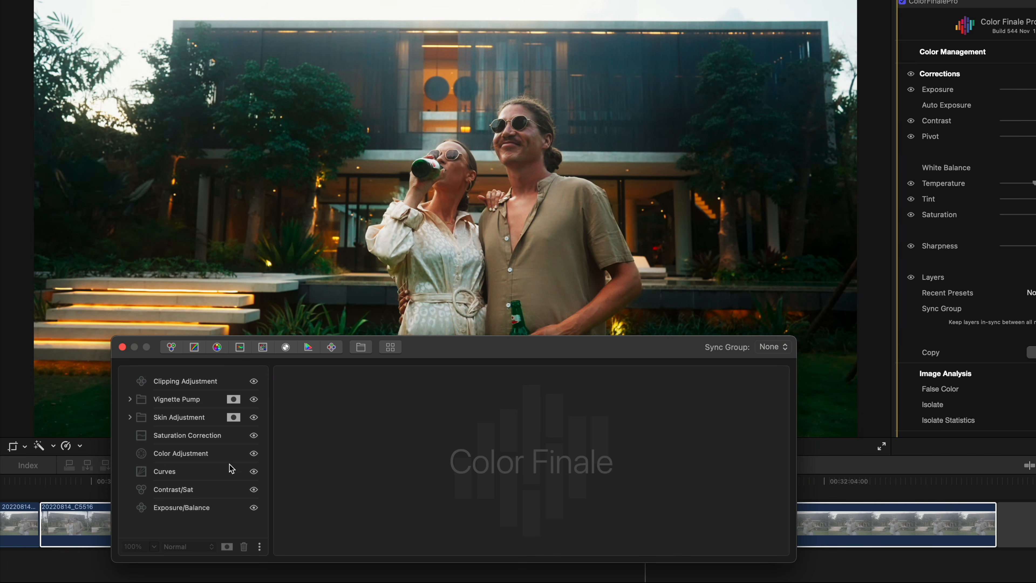
click(204, 473)
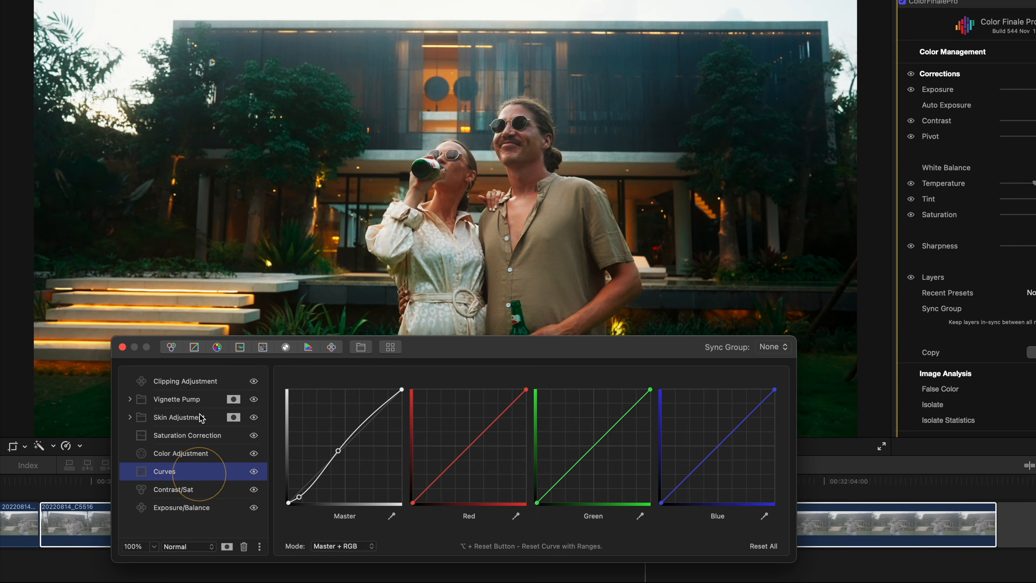
shift+click(202, 383)
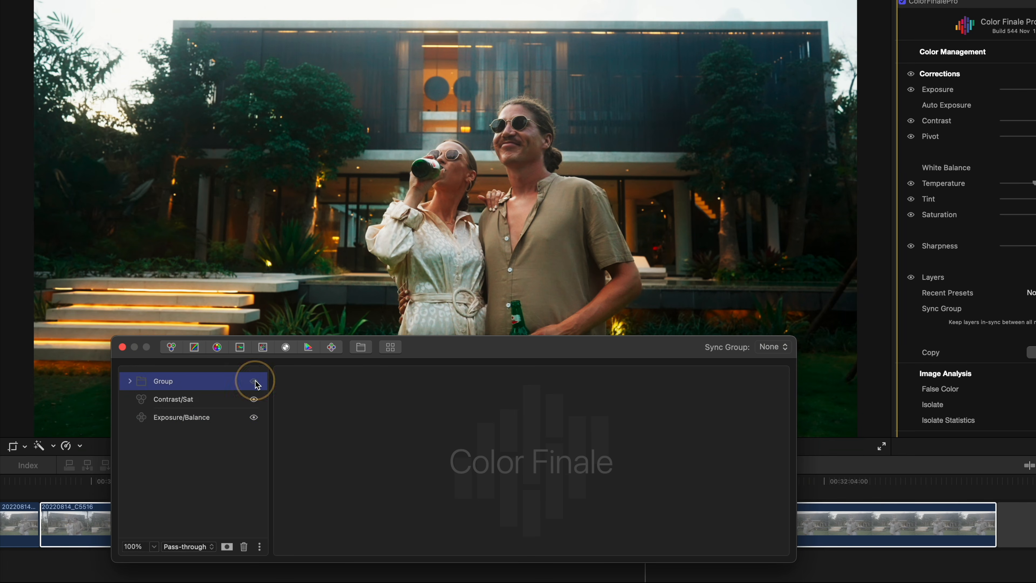
click(253, 381)
click(254, 382)
click(254, 382)
click(254, 382)
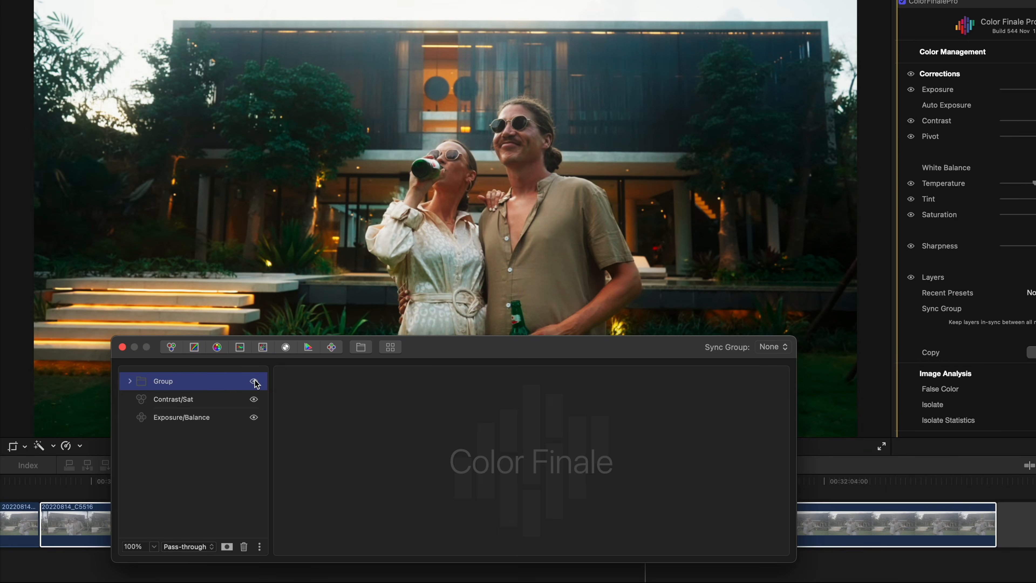